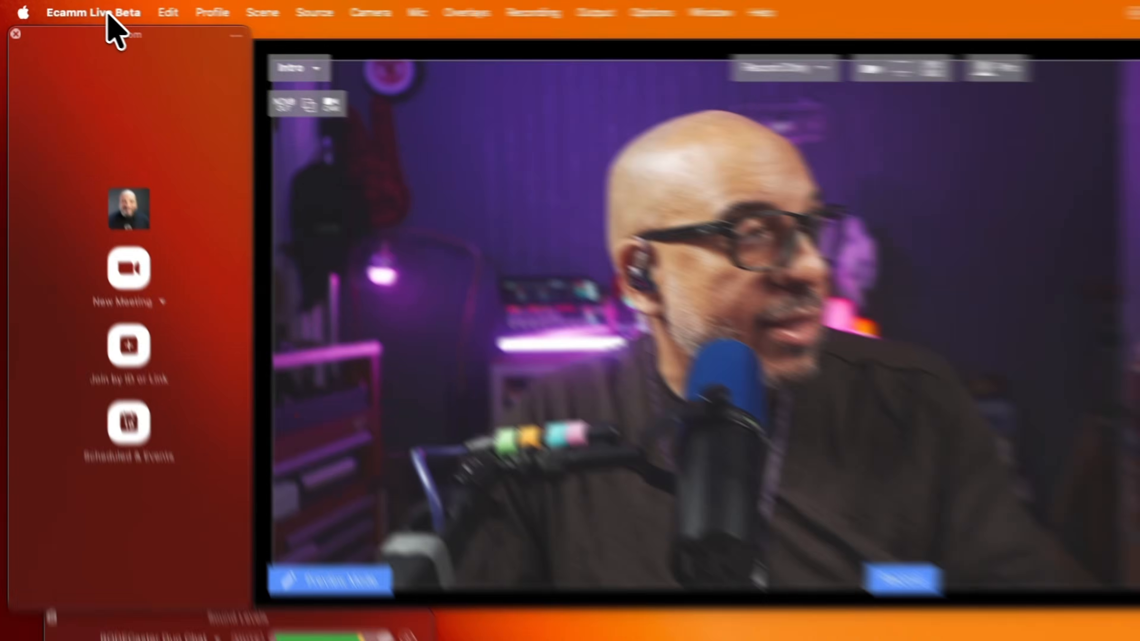
Step: Set the default source mode for newly created scenes to Blank in the Video preferences, and close the preferences
left_click(61, 7)
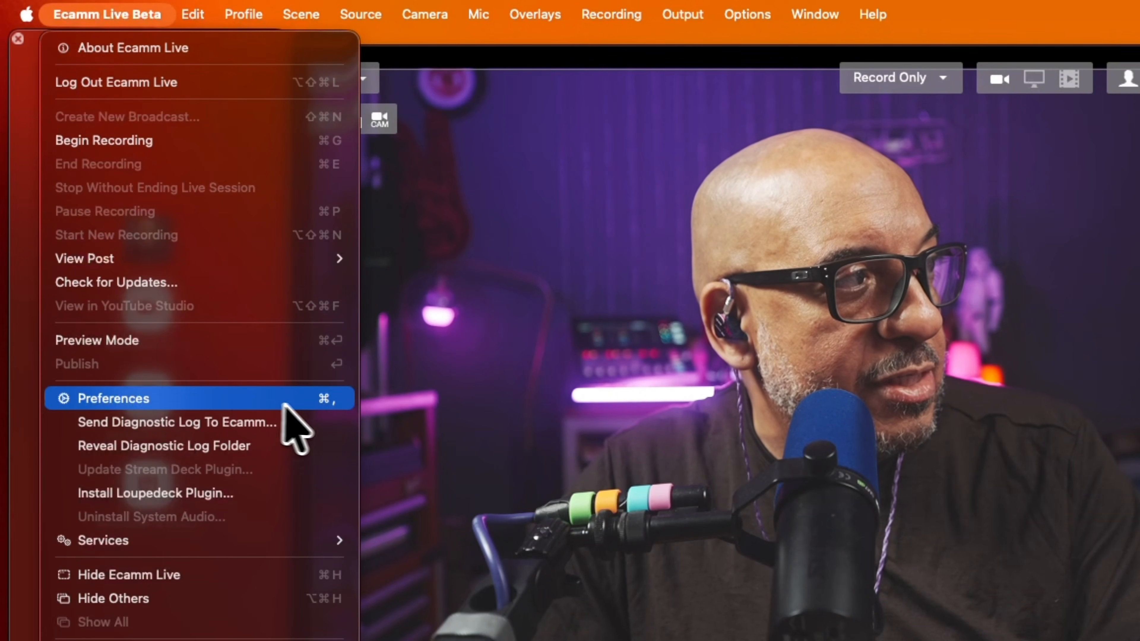
left_click(331, 401)
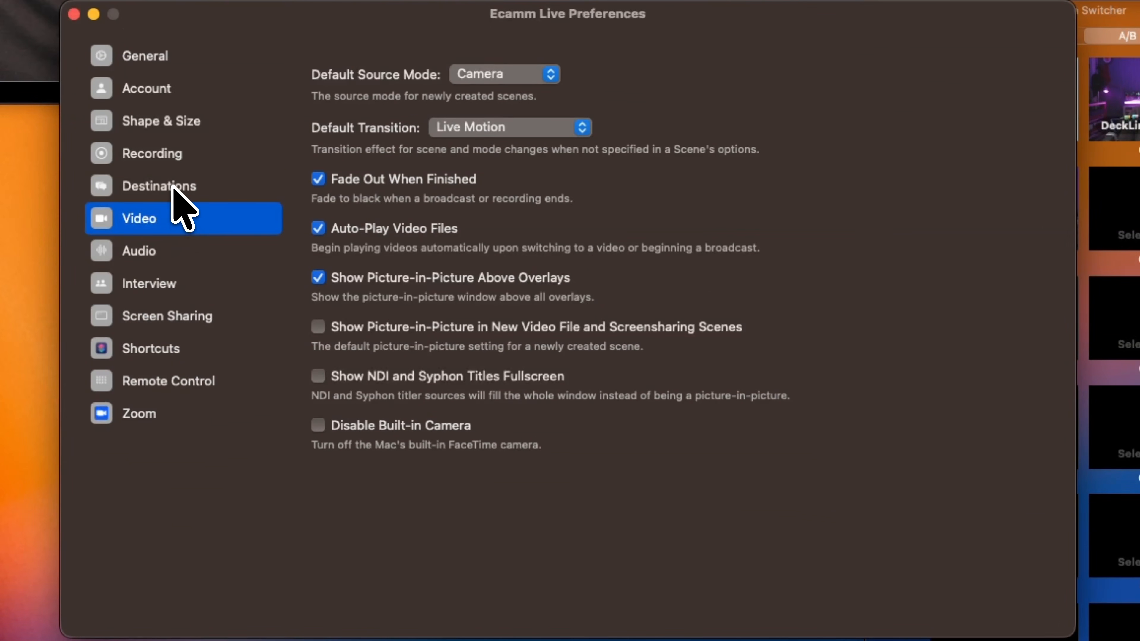
left_click(174, 186)
left_click(175, 220)
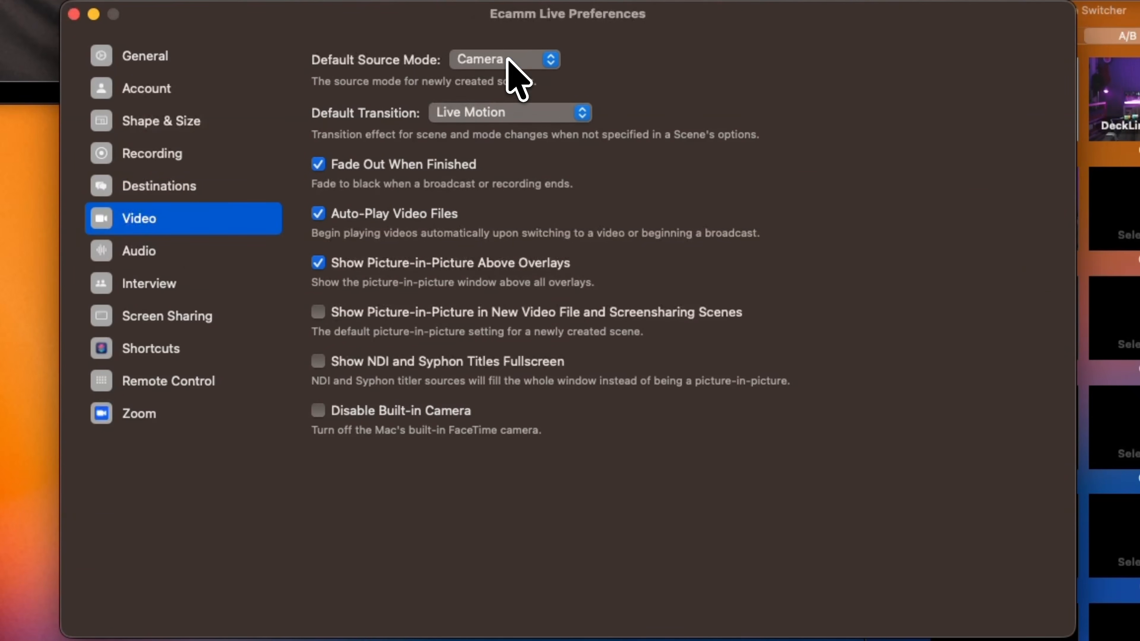
left_click(506, 39)
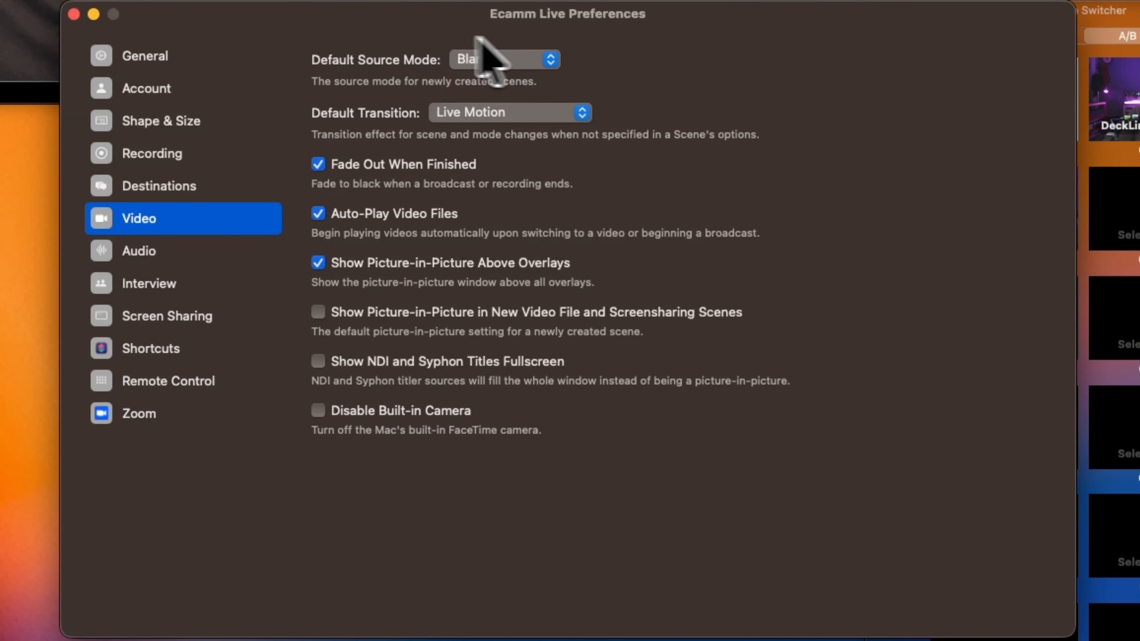
left_click(74, 14)
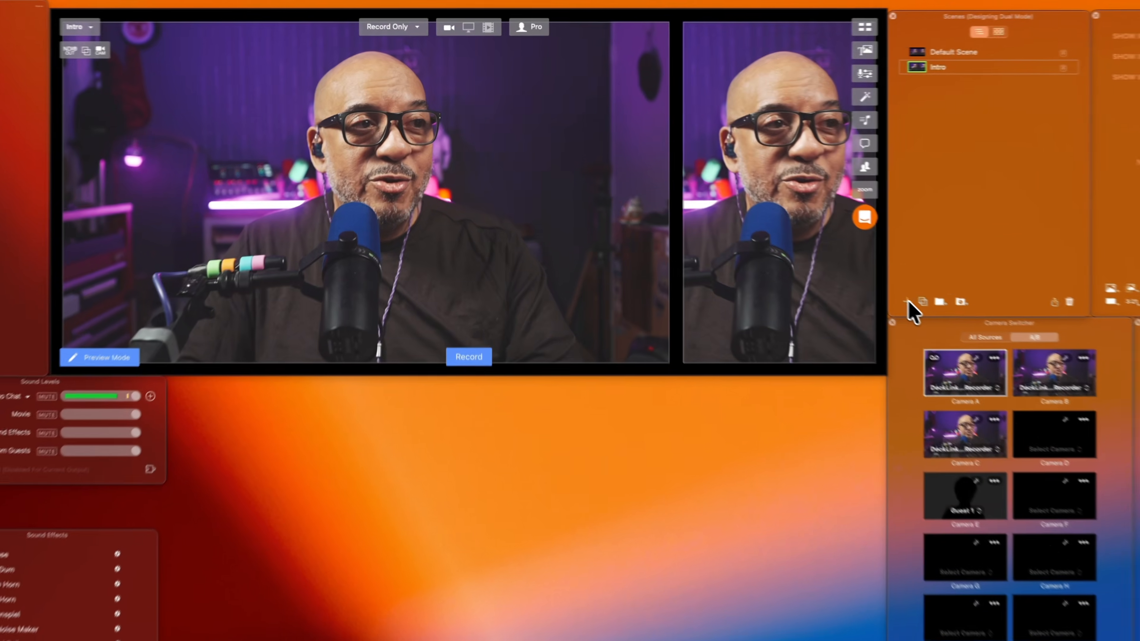
Step: Add a new scene with its default name to the scene list and return to the Intro scene
left_click(819, 256)
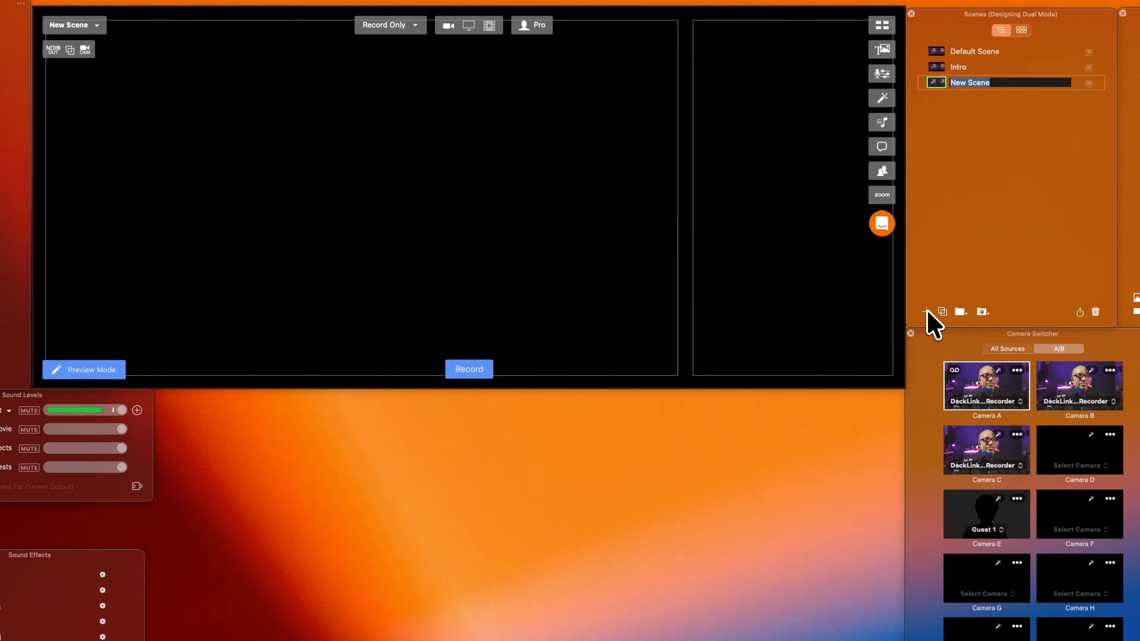
left_click(942, 68)
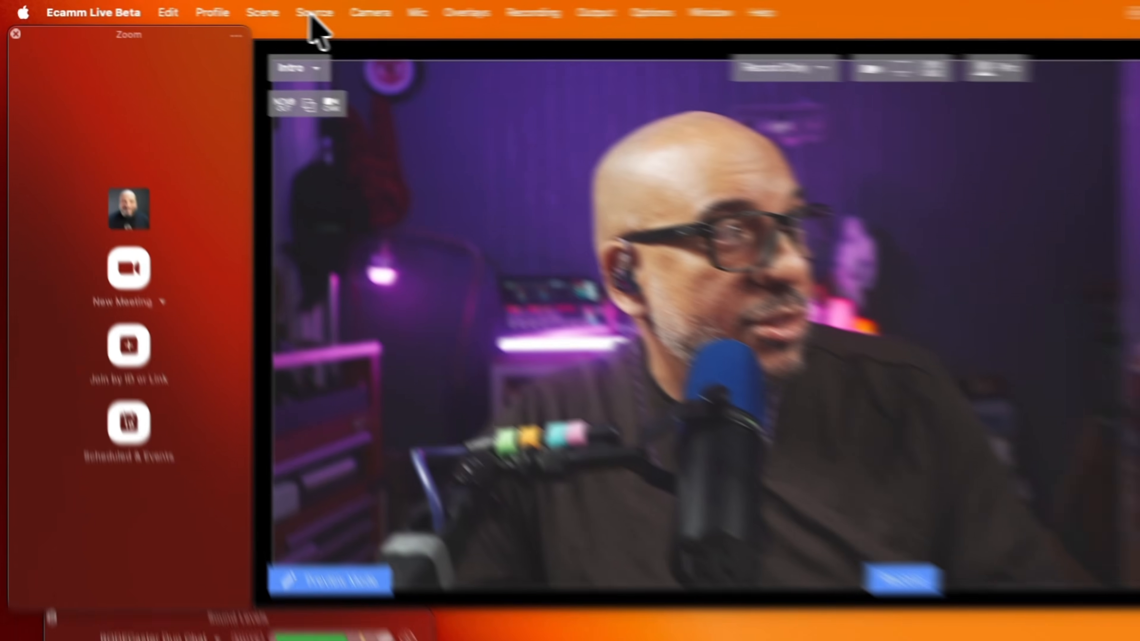
Step: Set the Intro scene's source to Blank and open the Building Dual Mode folder from the desktop
left_click(163, 7)
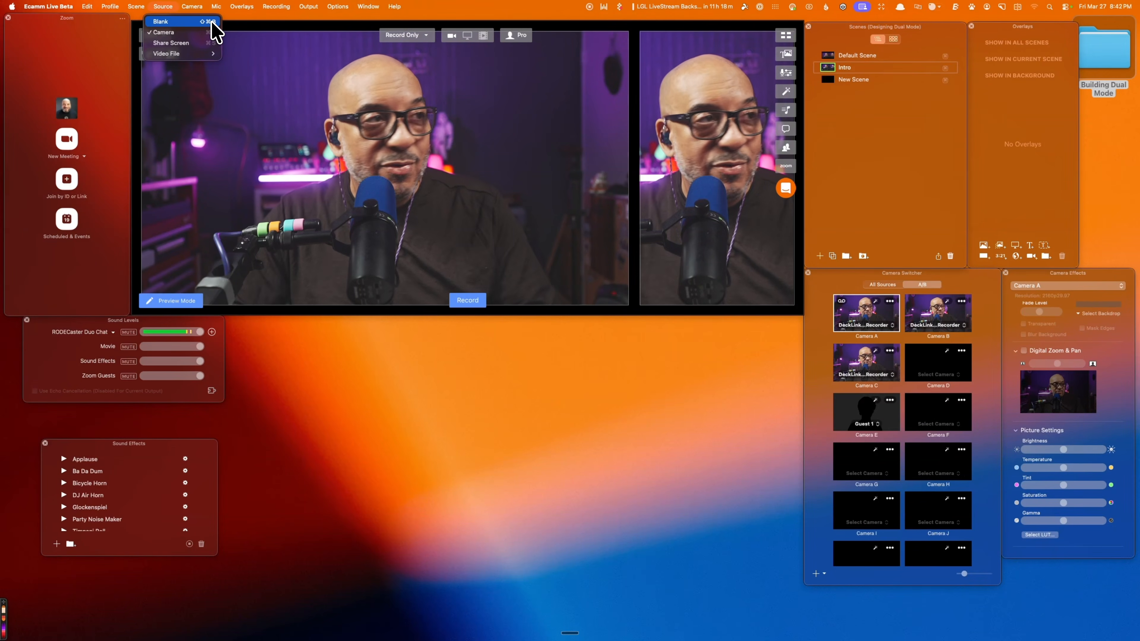
left_click(212, 21)
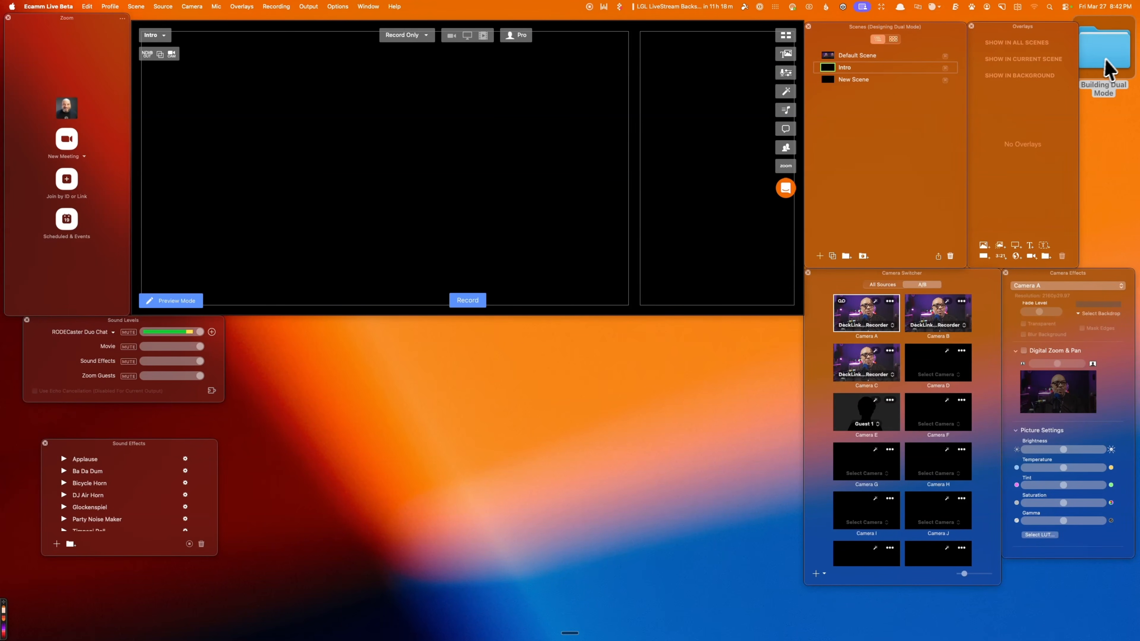
double_click(1114, 63)
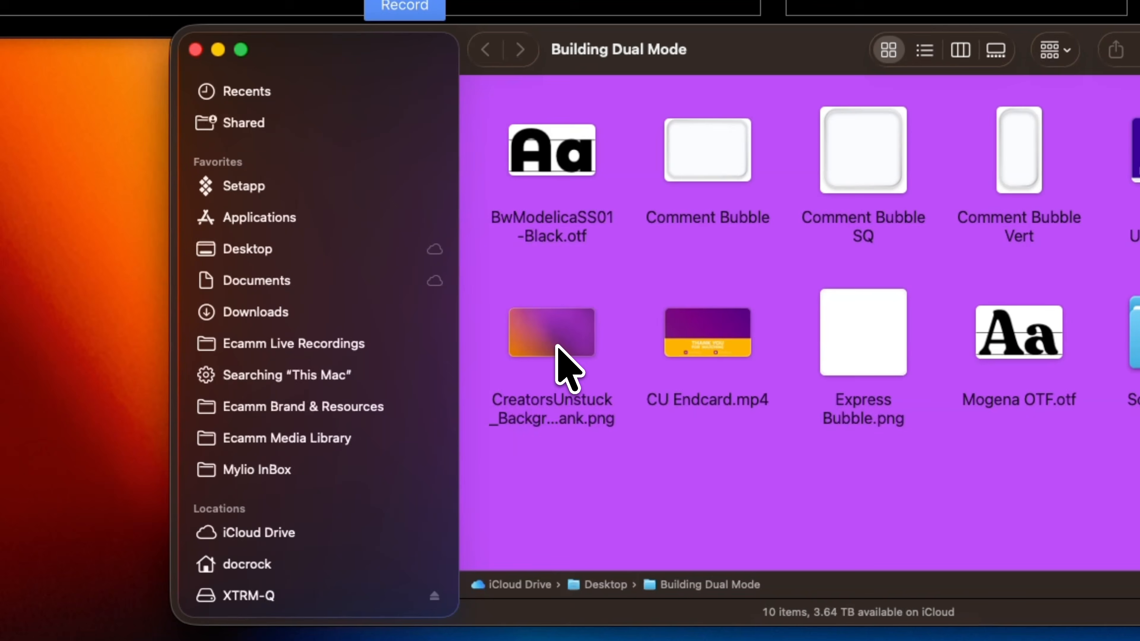
Step: Try adding CreatorsUnstuck_BackgroundImage_Blank.png directly under Show in Background for the Intro scene, and undo the addition
left_click(541, 459)
left_click_drag(563, 346, 1014, 141)
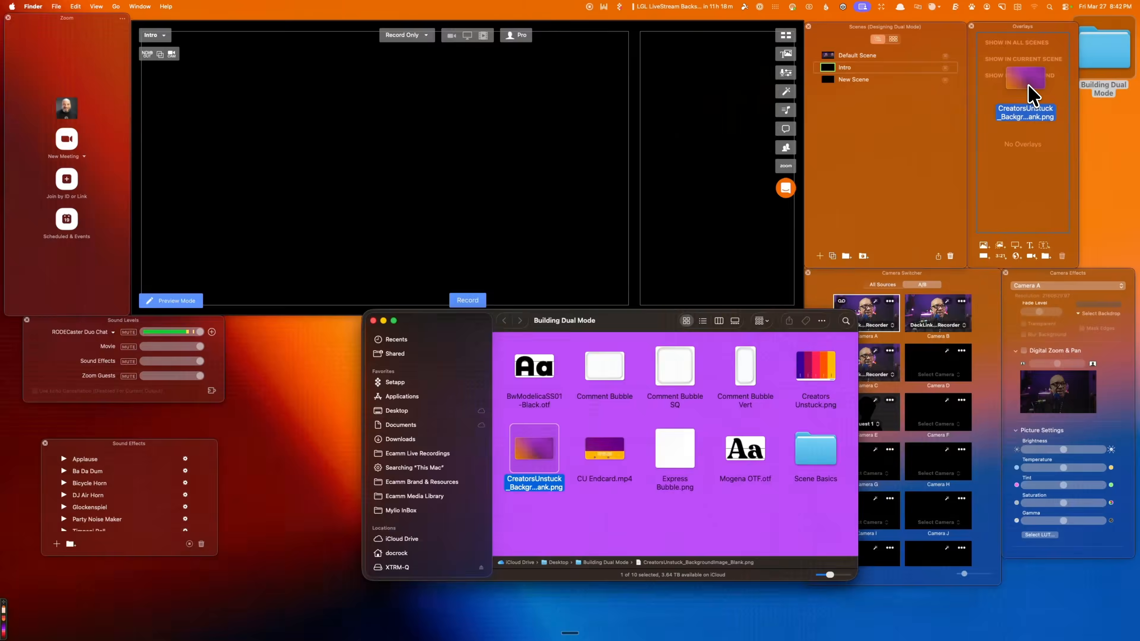
left_click_drag(1028, 86, 1029, 78)
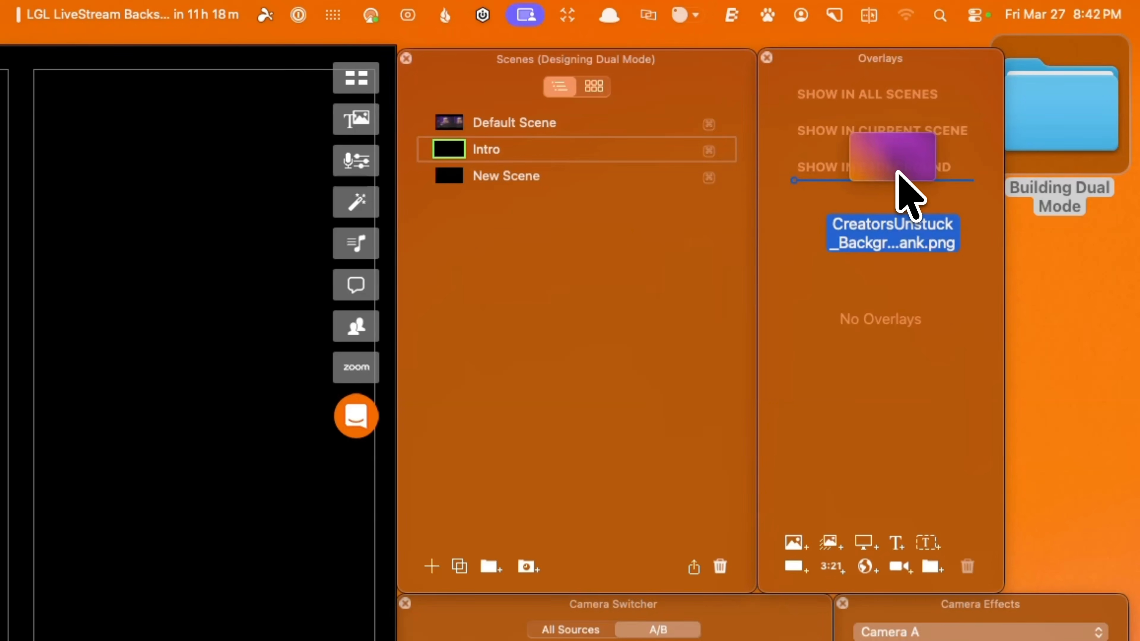
left_click_drag(896, 172, 897, 173)
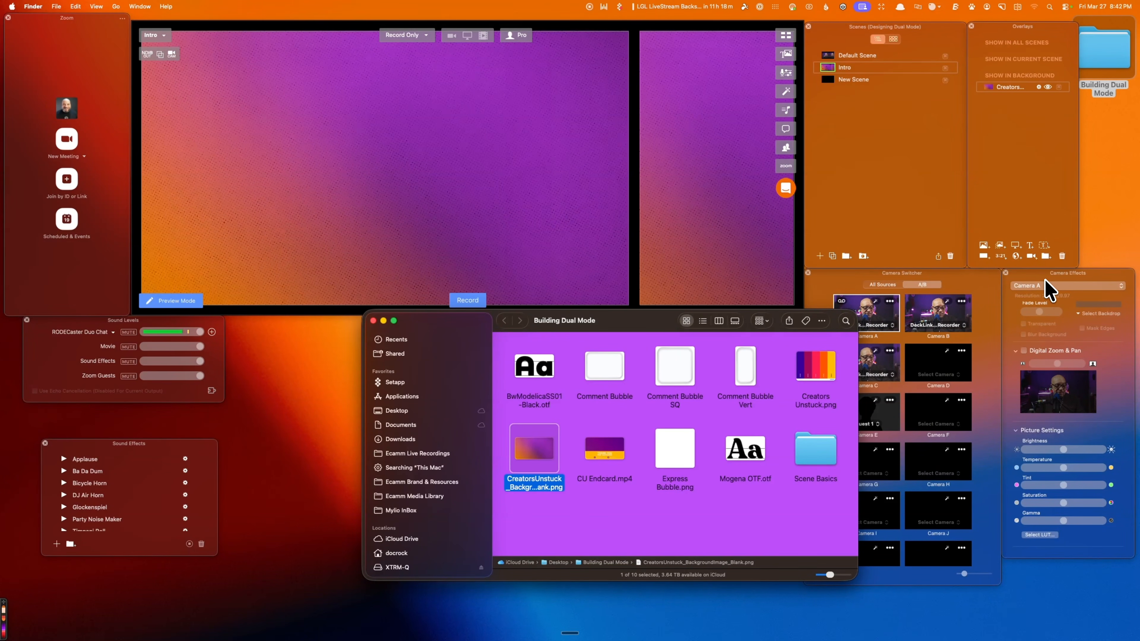
key("cmd+z")
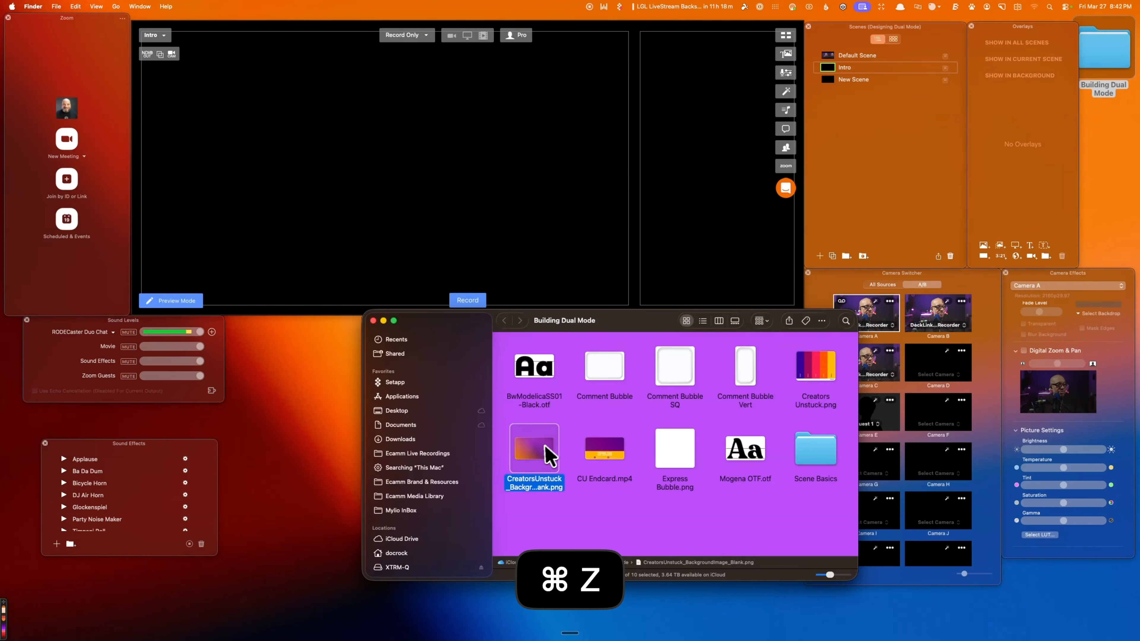
Step: Place CreatorsUnstuck_BackgroundImage_Blank.png on the horizontal canvas, center it and resize it to fill the canvas
left_click_drag(548, 454, 420, 171)
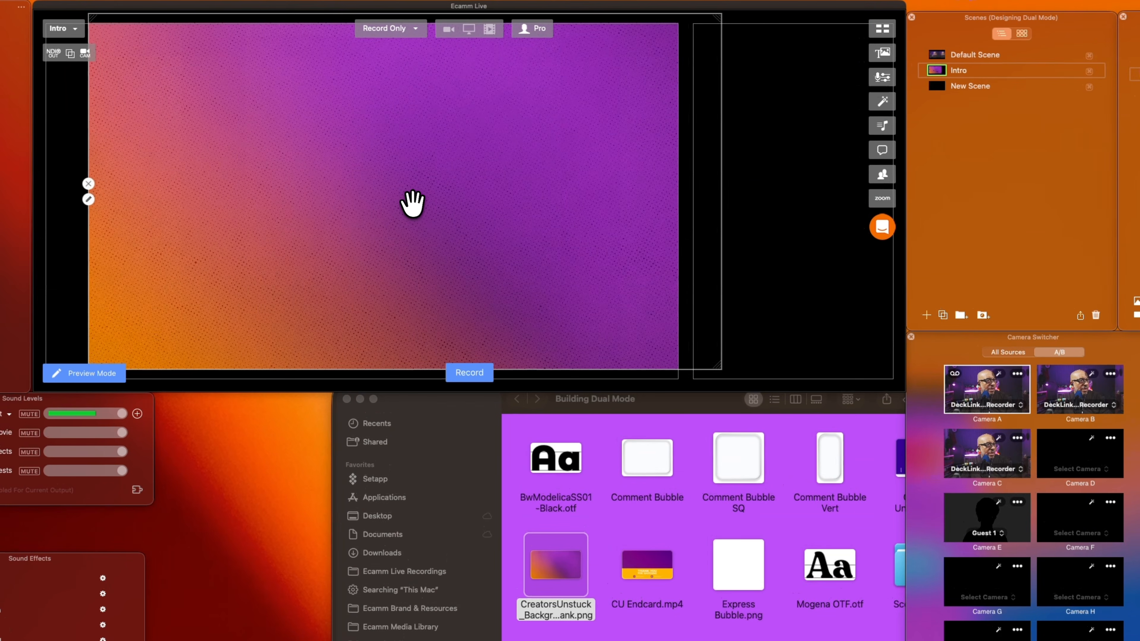
right_click(422, 172)
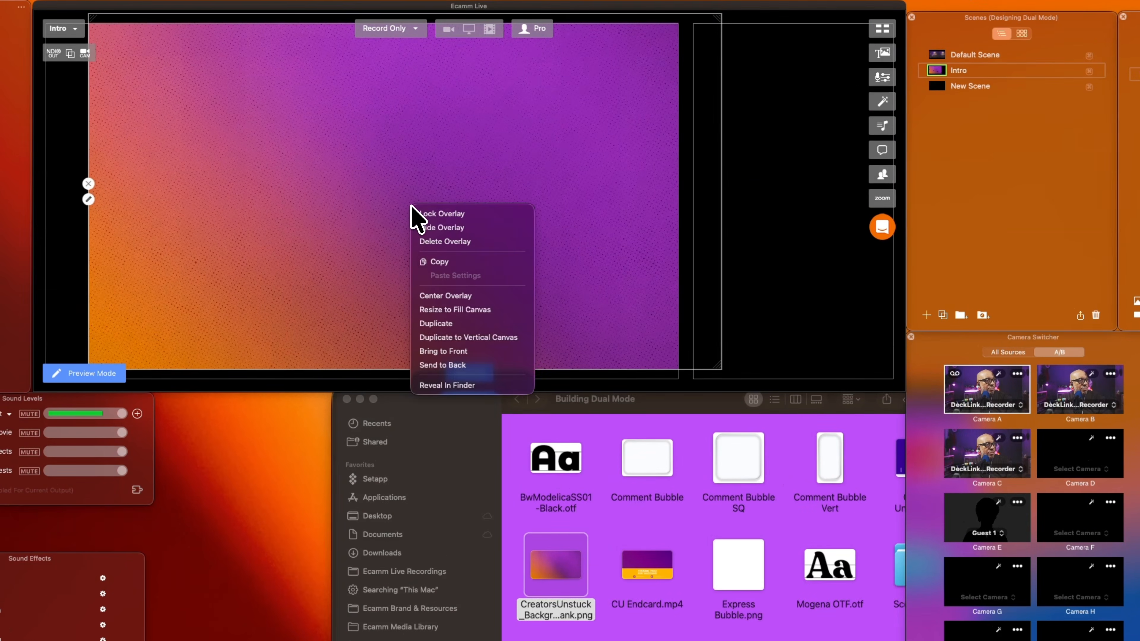
left_click(464, 294)
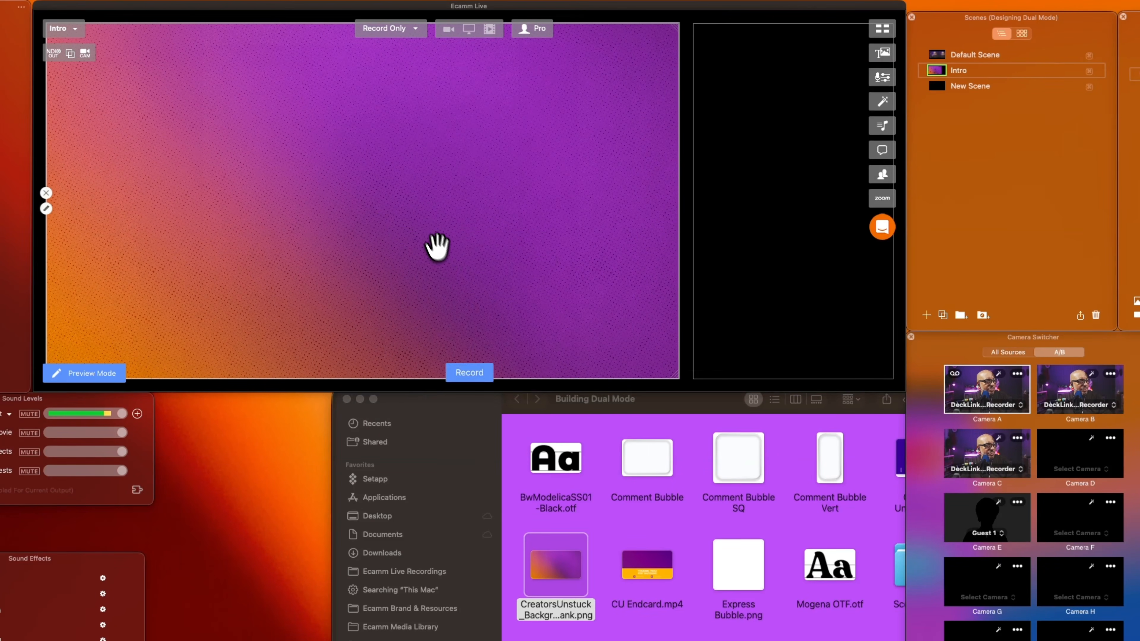
right_click(431, 237)
left_click(489, 343)
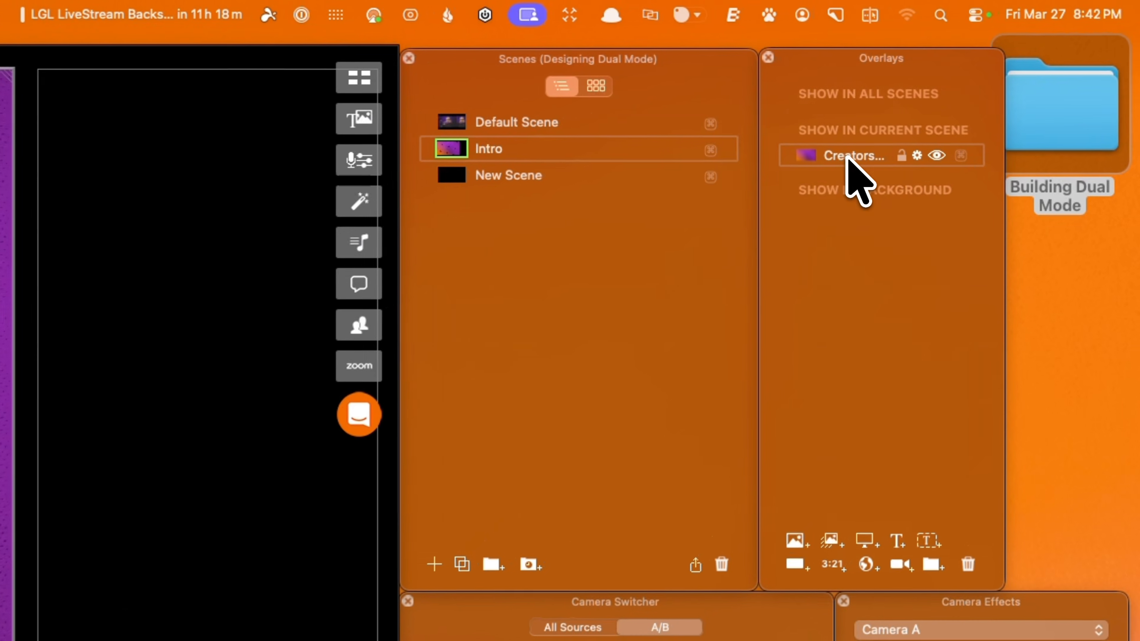
Step: Move the CreatorsUnstuck background overlay from Show in Current Scene to Show in Background and close the Building Dual Mode folder
left_click_drag(999, 72, 1004, 88)
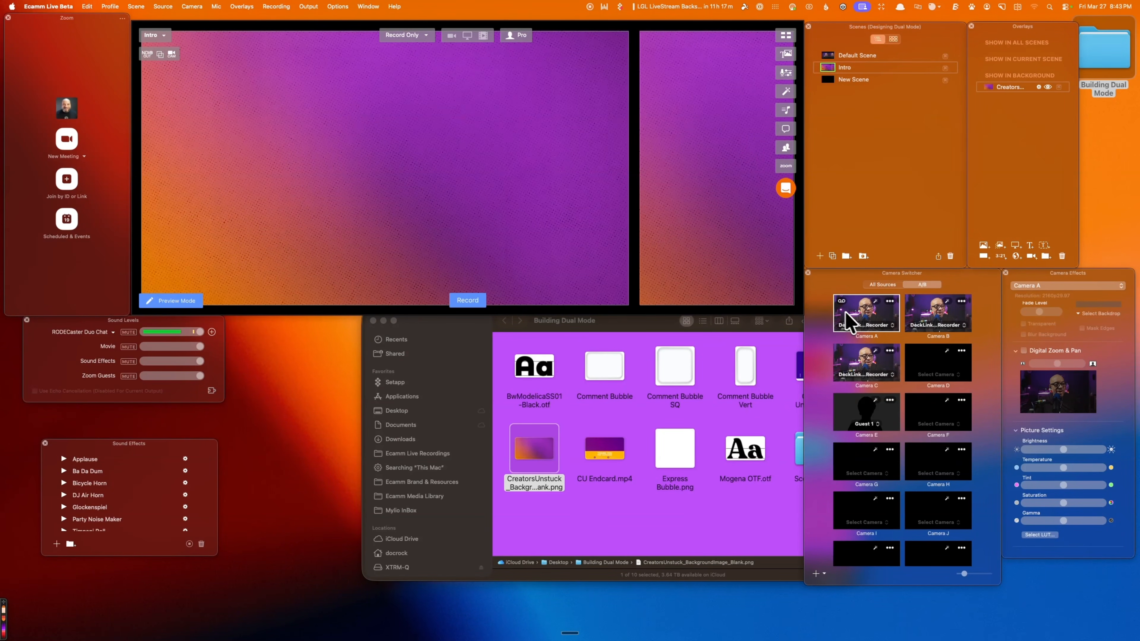
left_click(373, 320)
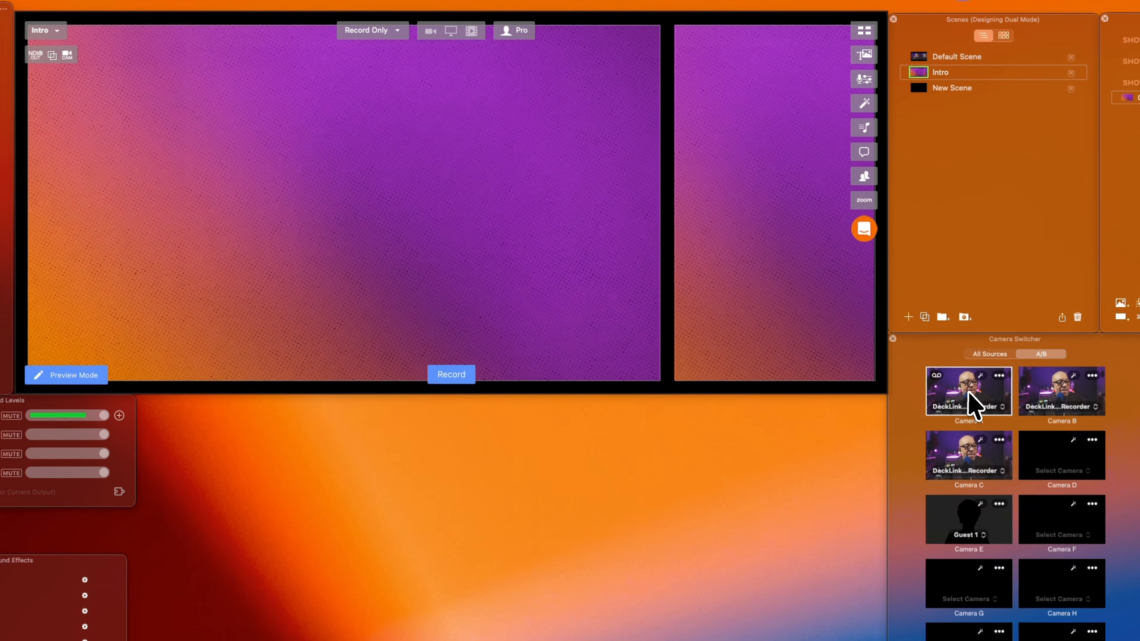
Step: Add Camera A as a camera overlay on the horizontal canvas and apply Center Overlay to it
left_click_drag(869, 318, 855, 331)
left_click_drag(951, 404, 348, 200)
right_click(356, 205)
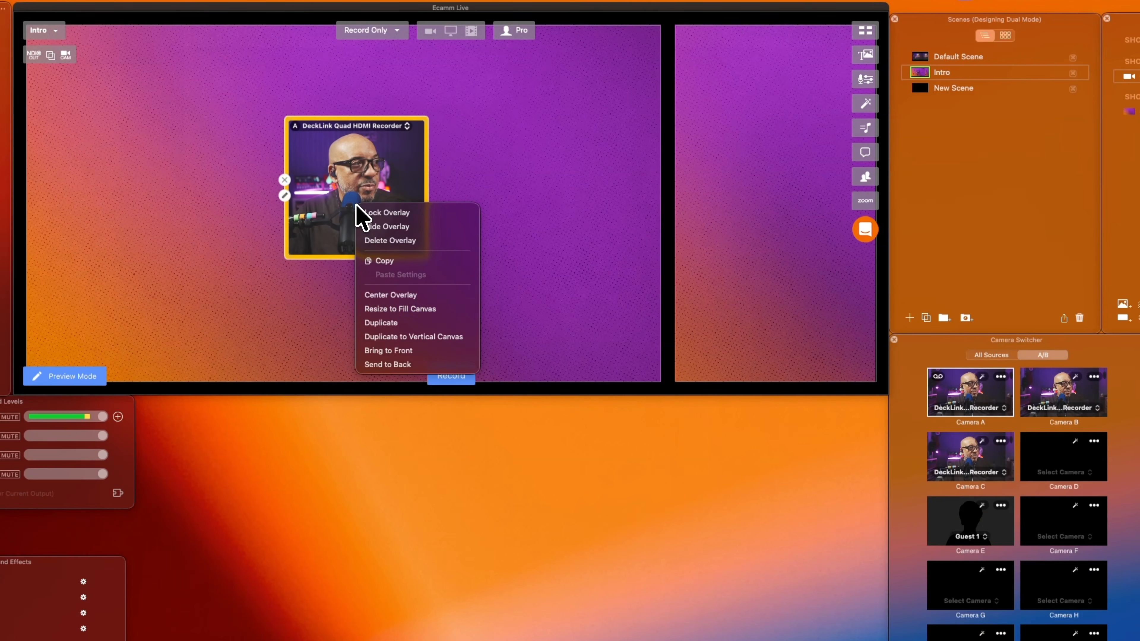
left_click(420, 295)
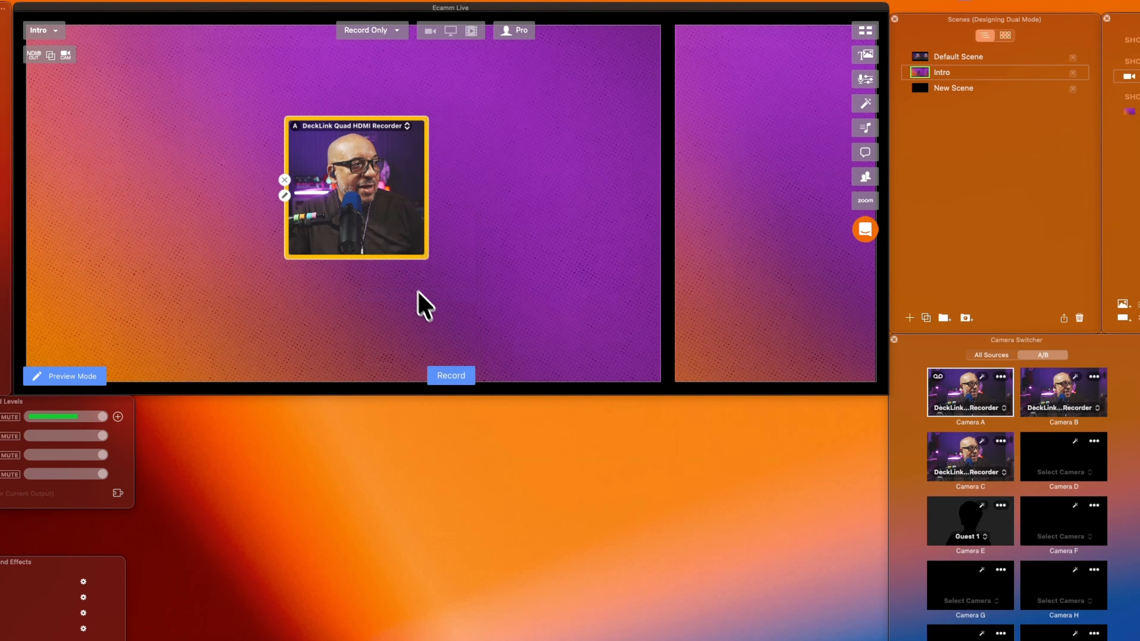
Step: Try resizing the Camera A overlay to fill the horizontal canvas, and scale it back down to a small frame
right_click(376, 216)
left_click(437, 322)
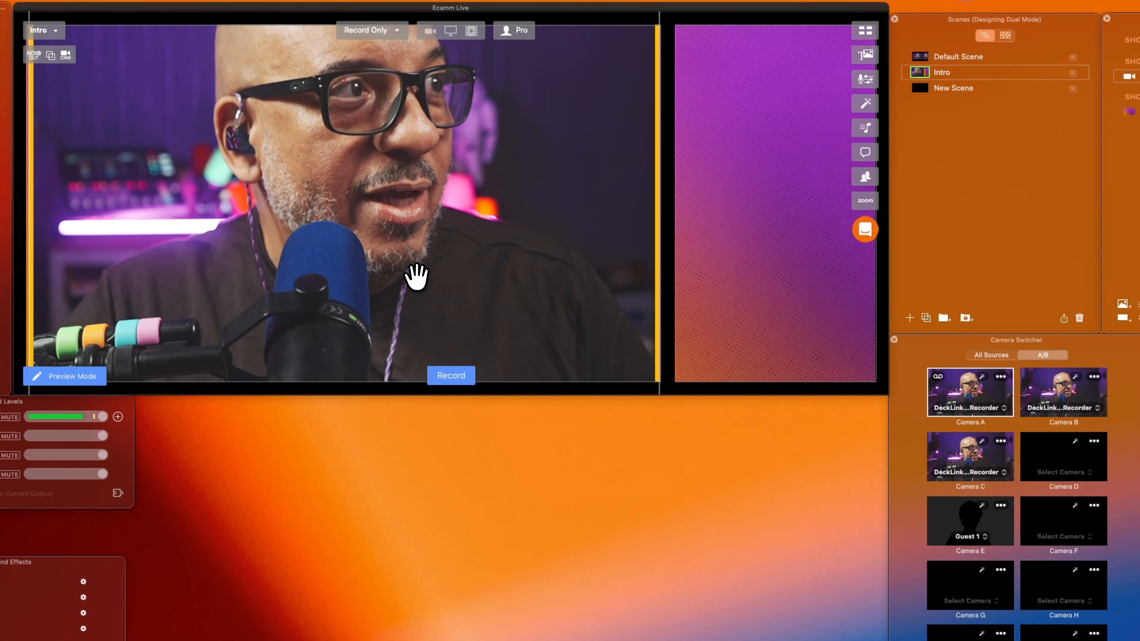
scroll(406, 257, "down", 3)
scroll(403, 250, "down", 10)
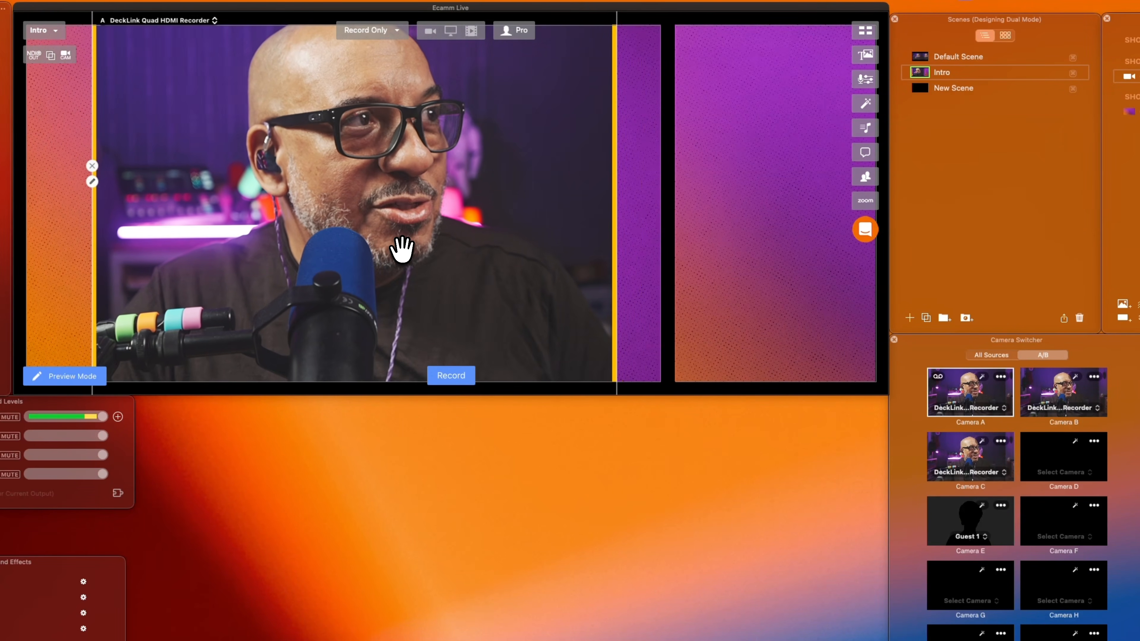
scroll(400, 247, "down", 8)
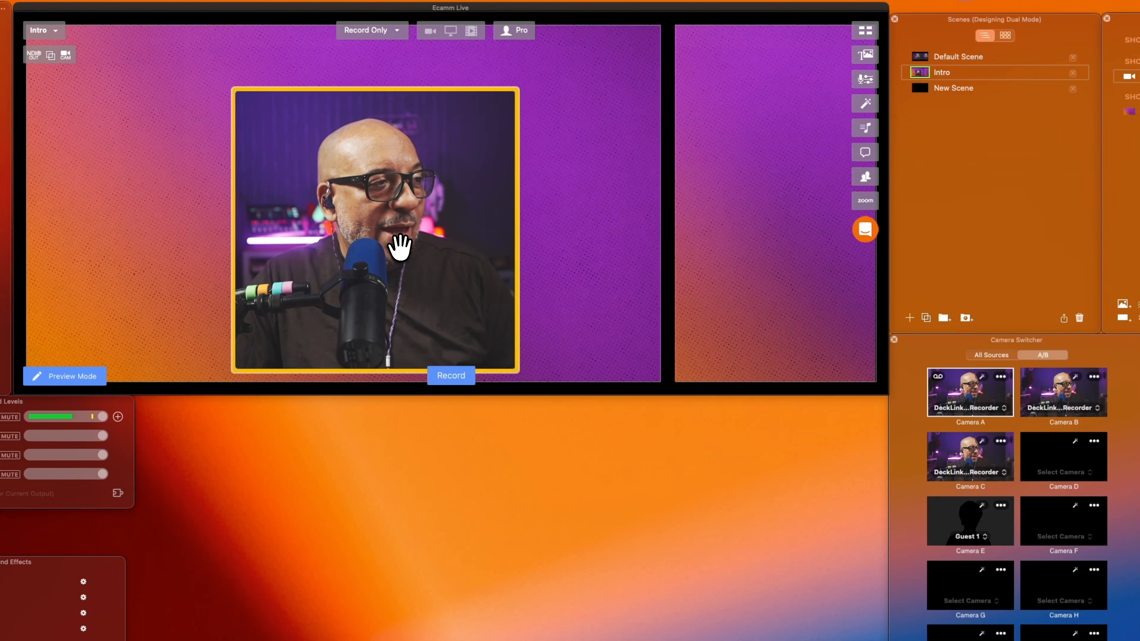
left_click_drag(376, 267, 417, 241)
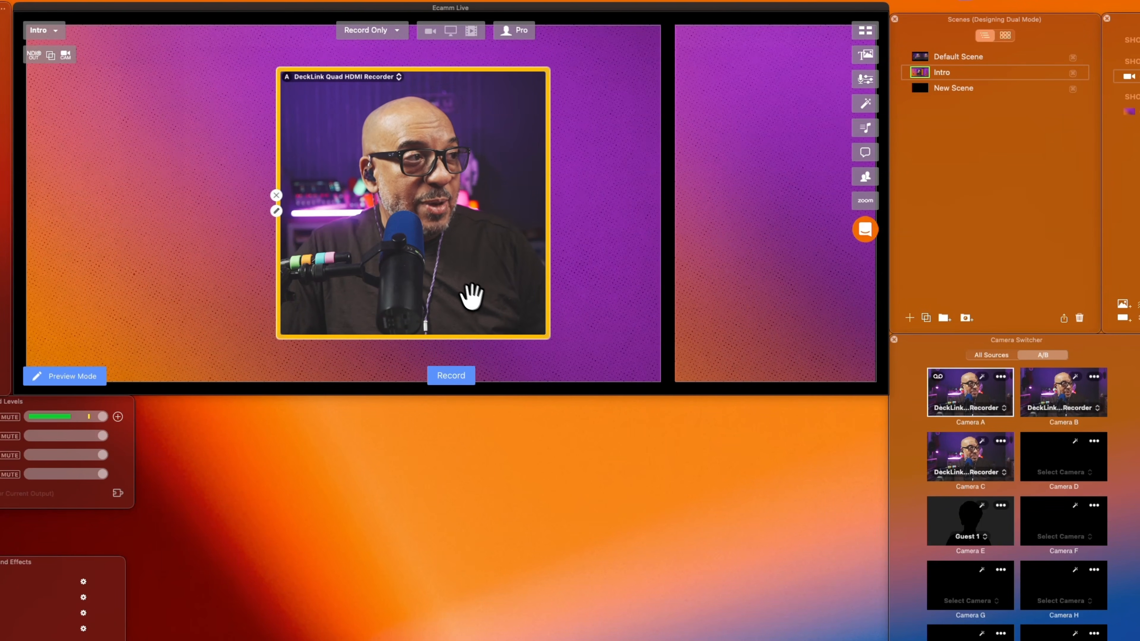
left_click_drag(539, 330, 420, 191)
Step: Move the Camera A overlay onto the vertical canvas, hide the on-canvas controls, and stretch it into a tall frame with an even border
left_click_drag(354, 126, 765, 115)
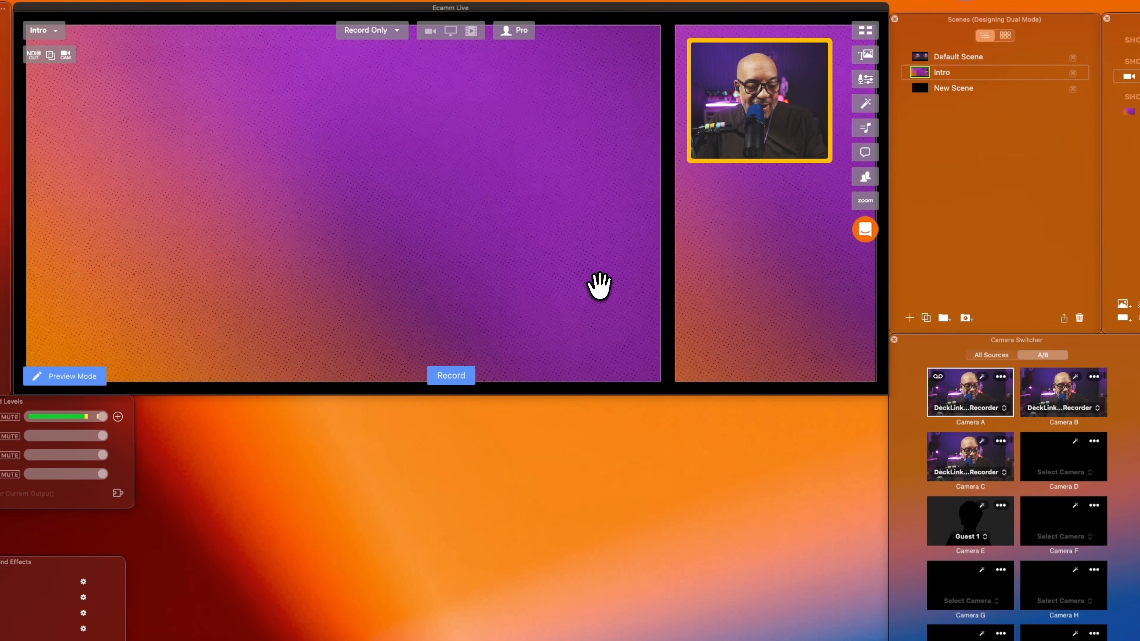
key("super+grave")
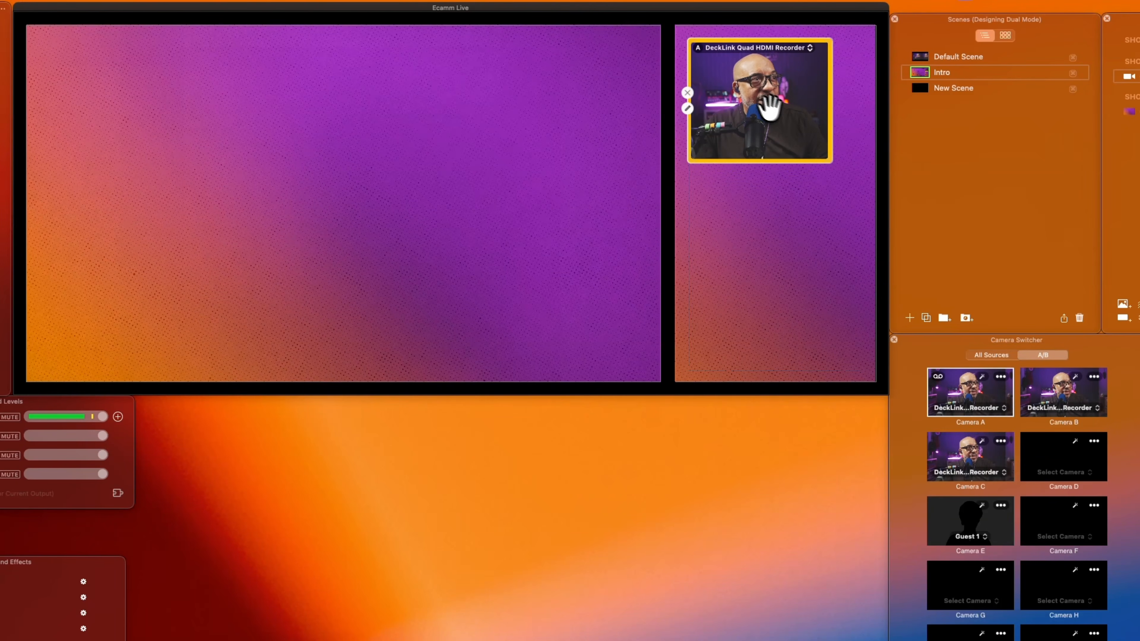
left_click_drag(829, 158, 864, 184)
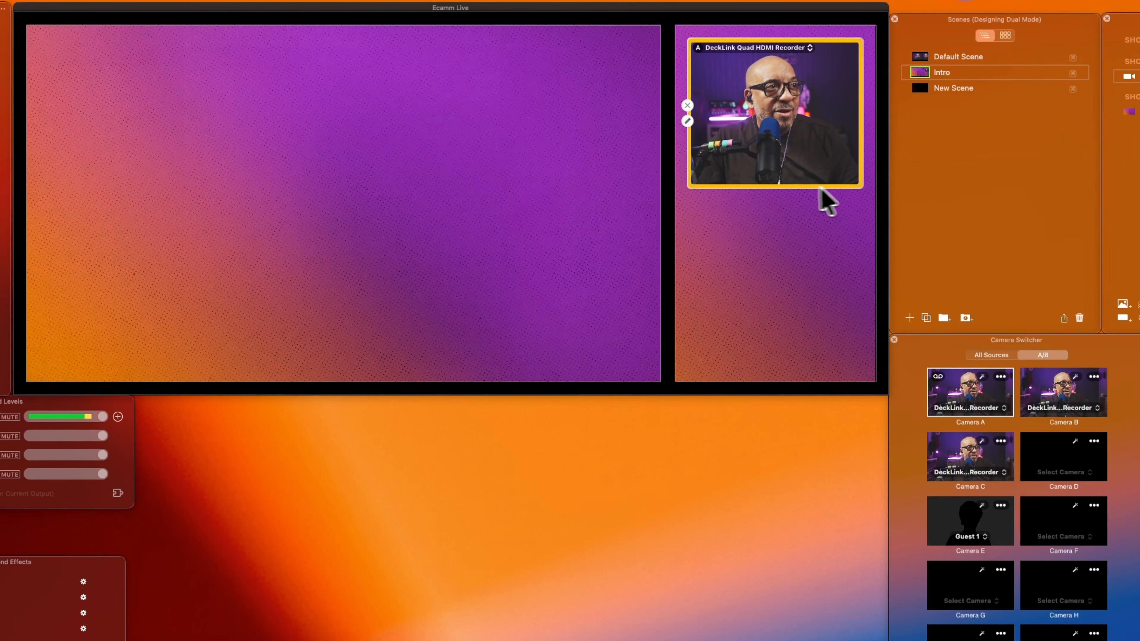
left_click_drag(787, 186, 782, 372)
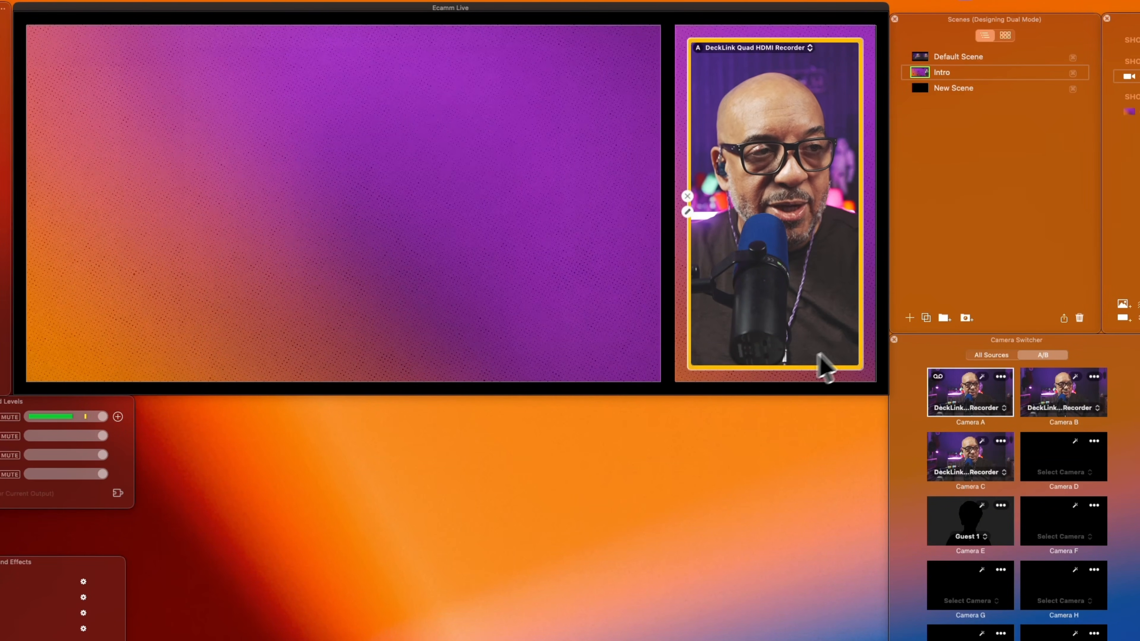
Step: Add a second Camera A overlay to the horizontal canvas and resize it into a wide frame with an even background border
left_click_drag(949, 394, 248, 198)
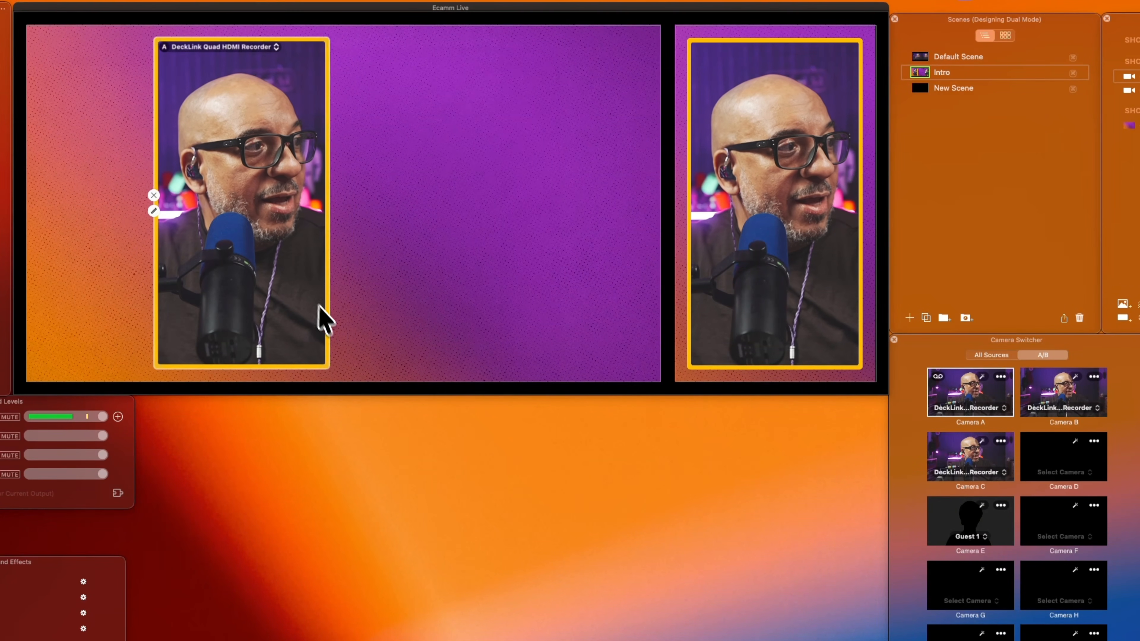
left_click_drag(326, 376, 608, 368)
left_click_drag(480, 299, 364, 297)
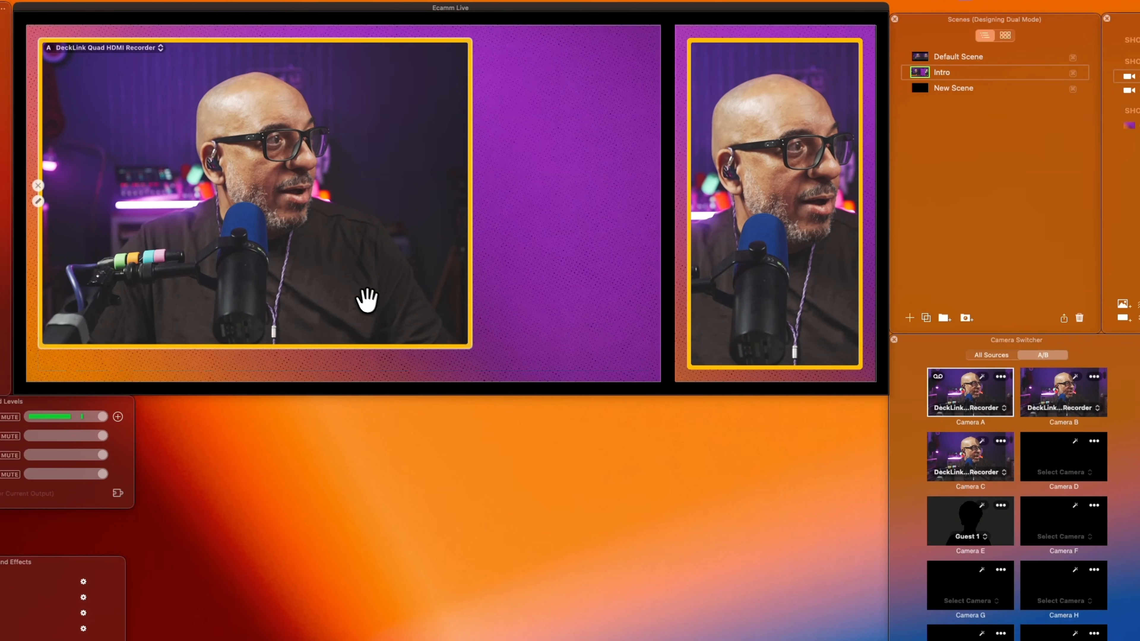
left_click_drag(470, 346, 644, 372)
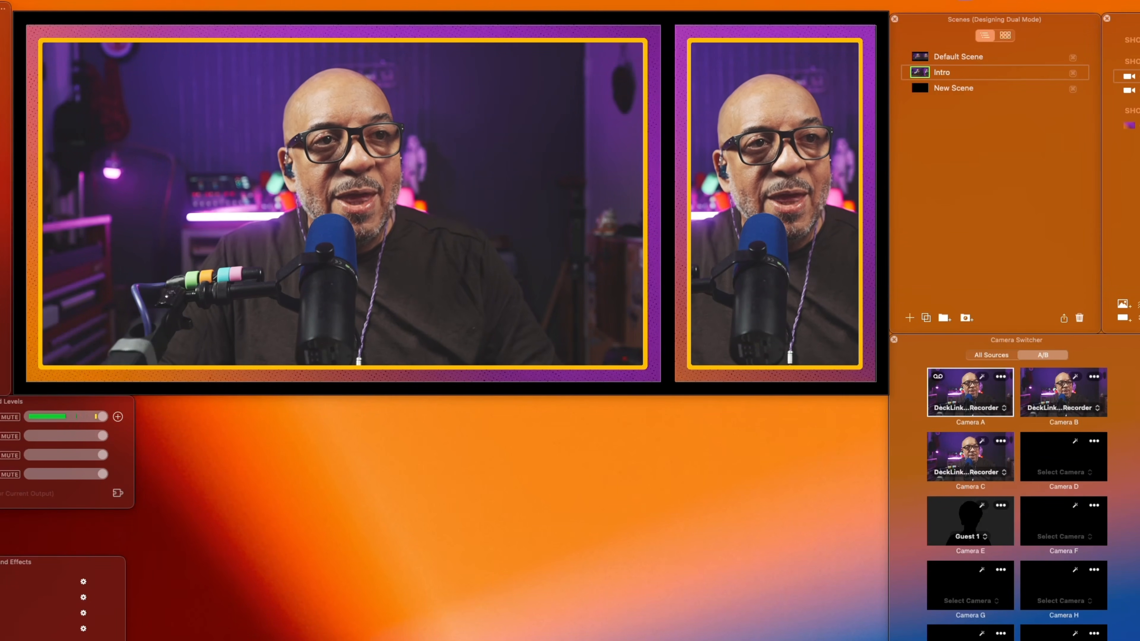
Step: Add a text overlay with the host's name in capitals to the Intro scene, keeping the orange background and yellow border
left_click(1138, 305)
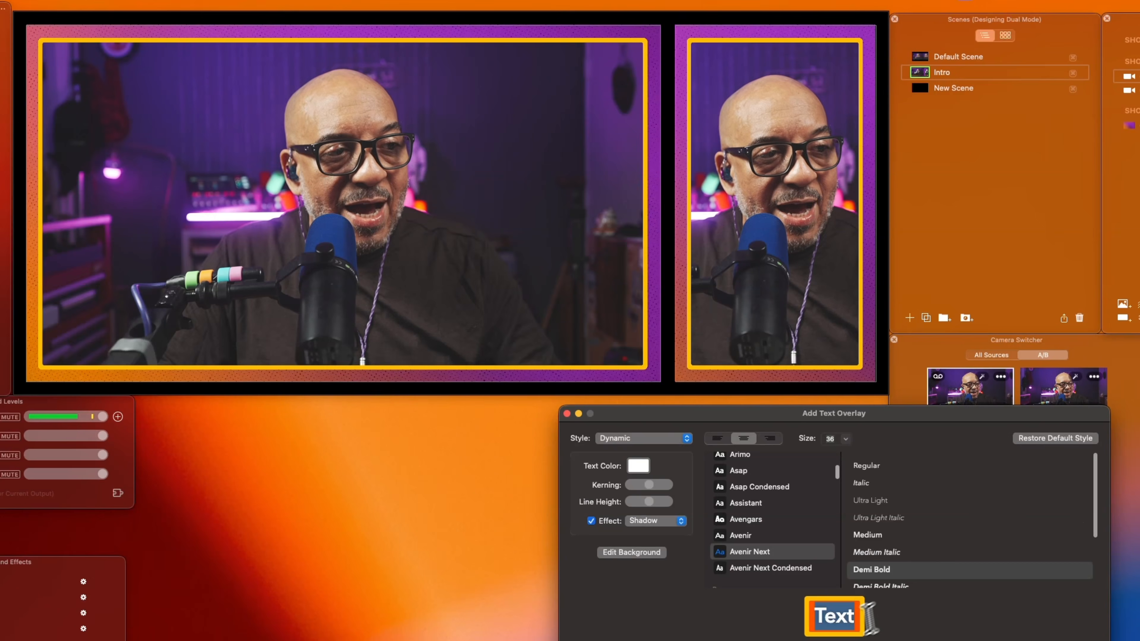
left_click(845, 619)
type("DOC ROC")
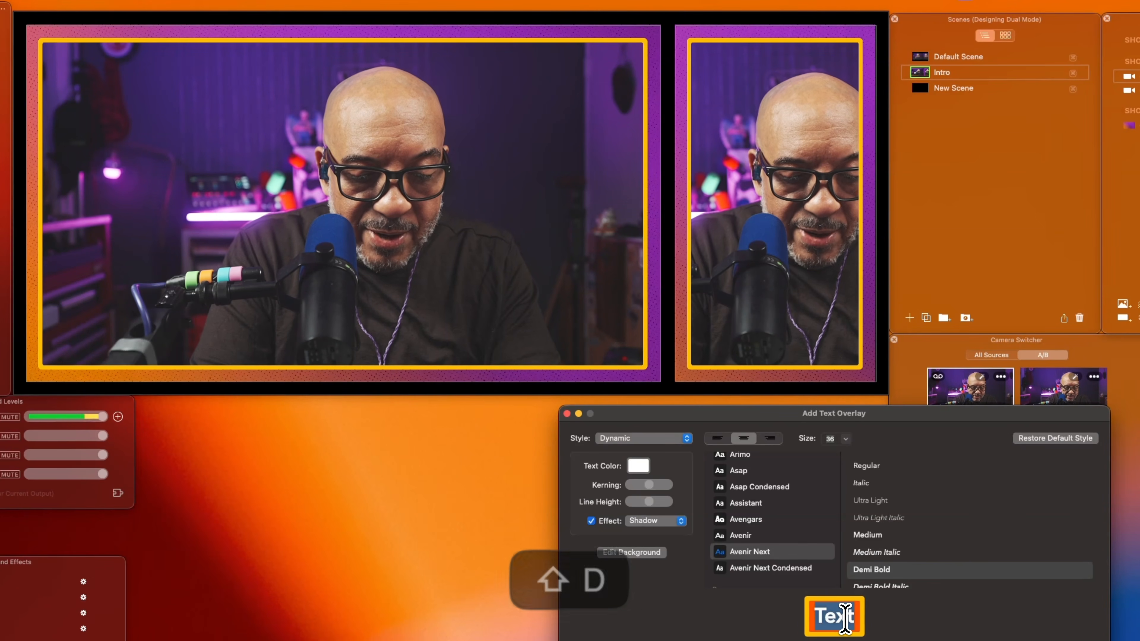
type("K")
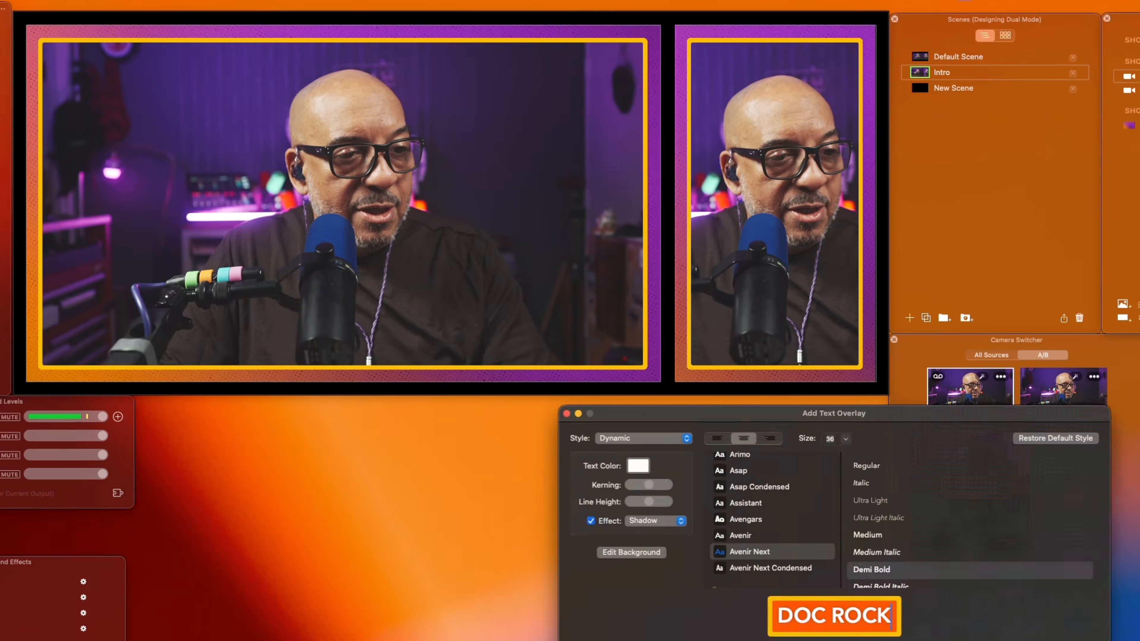
key("Return")
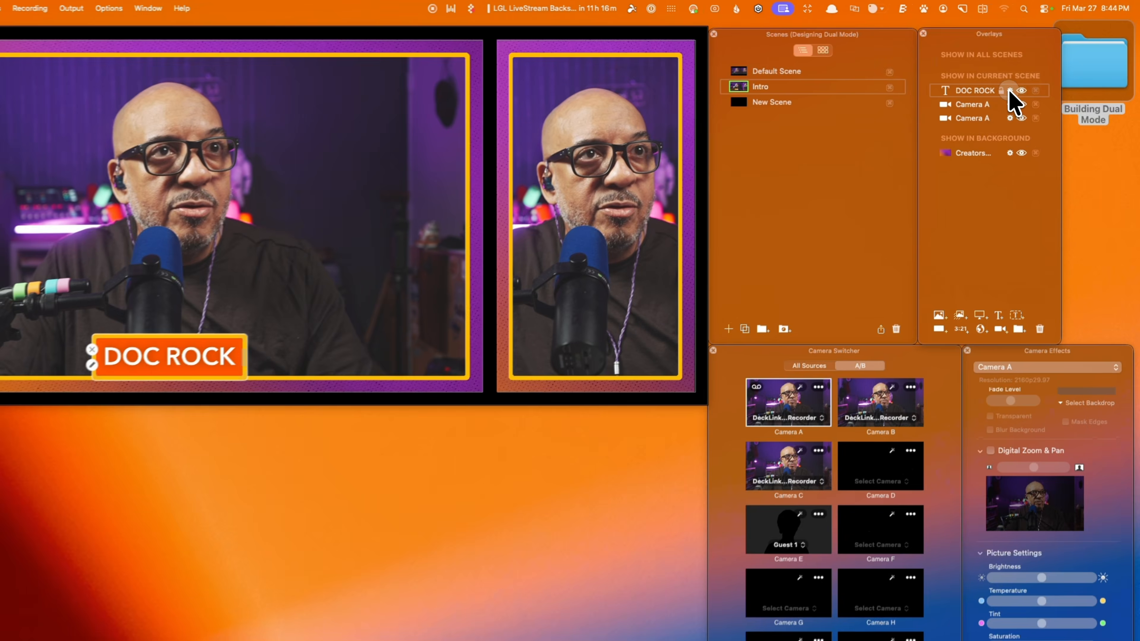
Step: Set the transition of the host's name overlay to Fly In (Auto)
left_click(1038, 70)
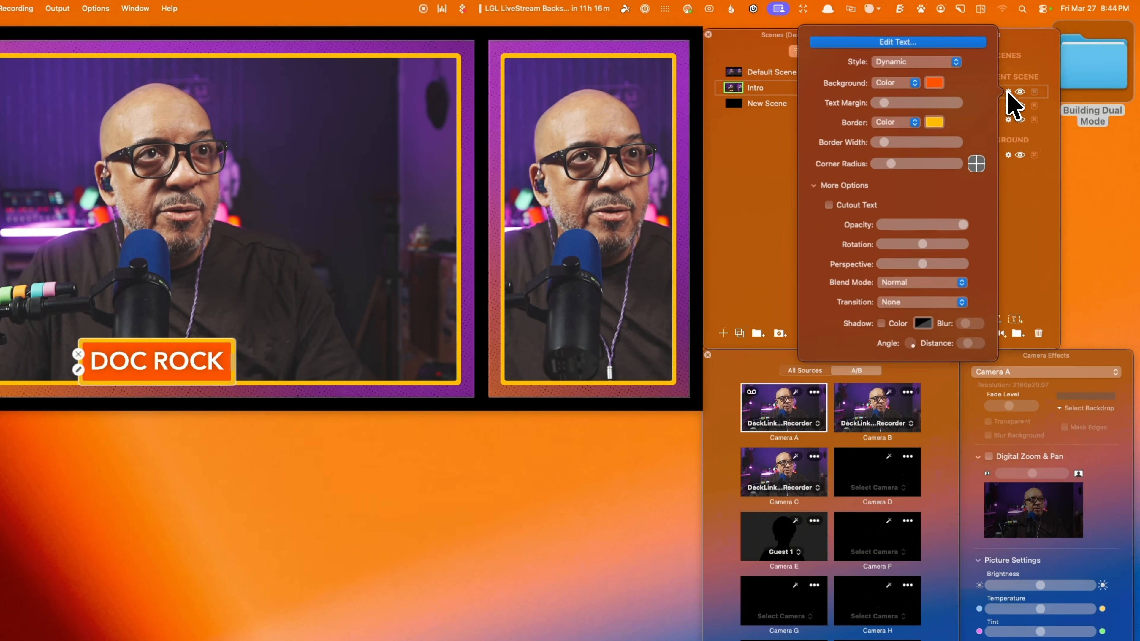
left_click(906, 303)
left_click(909, 323)
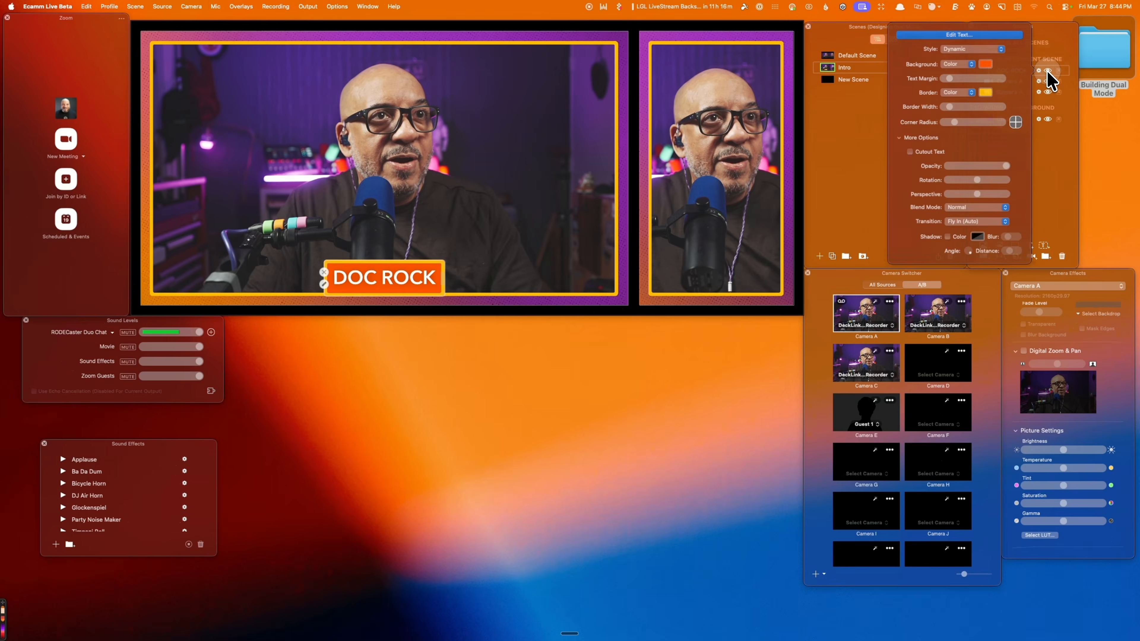
left_click(1048, 71)
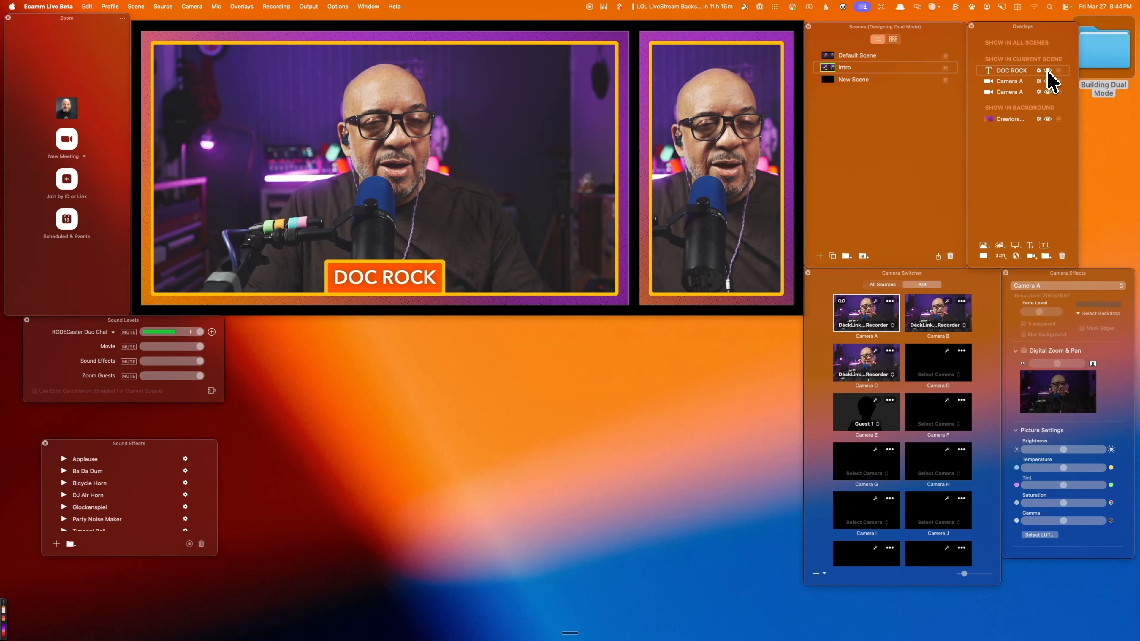
Step: Duplicate the host's name overlay to the vertical canvas and position it low over the camera frame
right_click(398, 282)
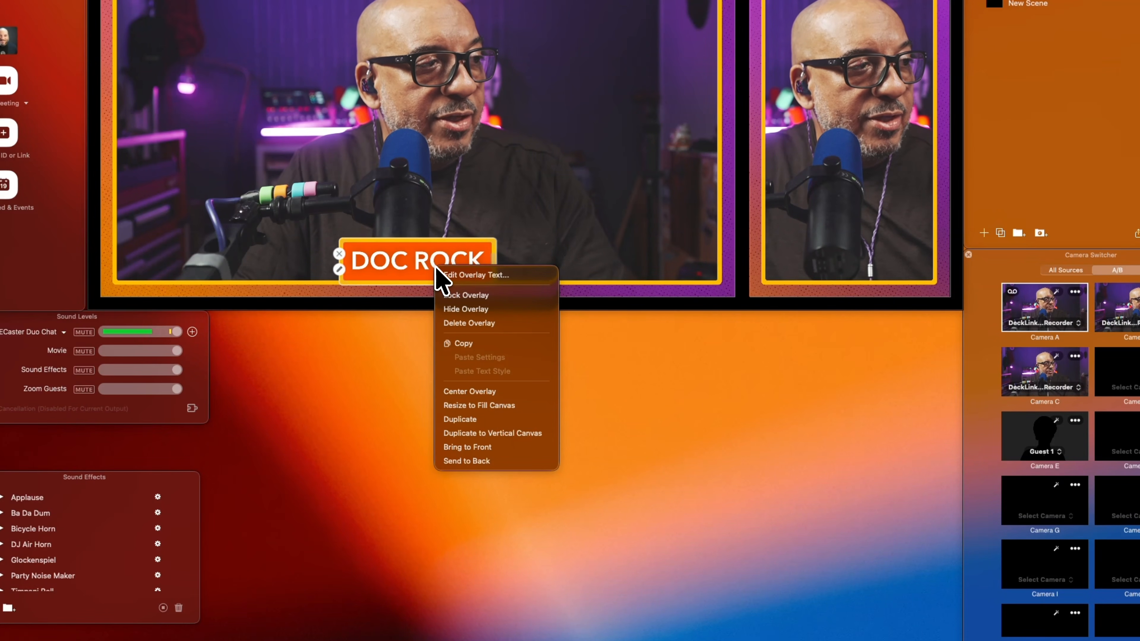
left_click(485, 433)
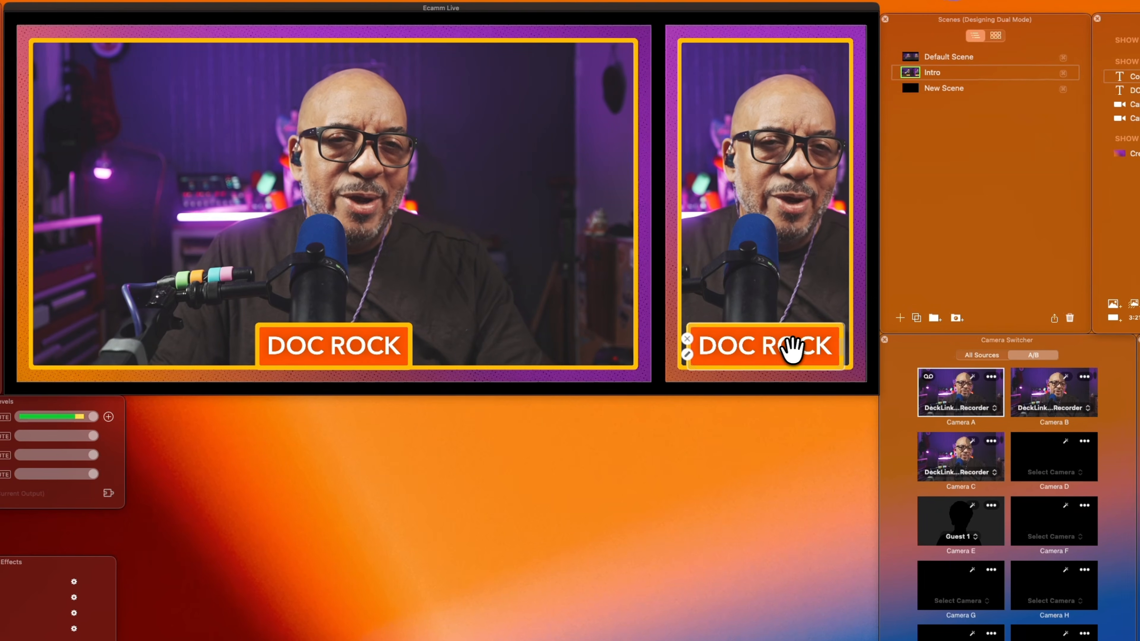
left_click_drag(738, 280, 734, 281)
Step: Shorten the vertical canvas's camera frame to roughly two thirds of its height and centre the name overlay over its lower edge
left_click_drag(786, 350, 763, 349)
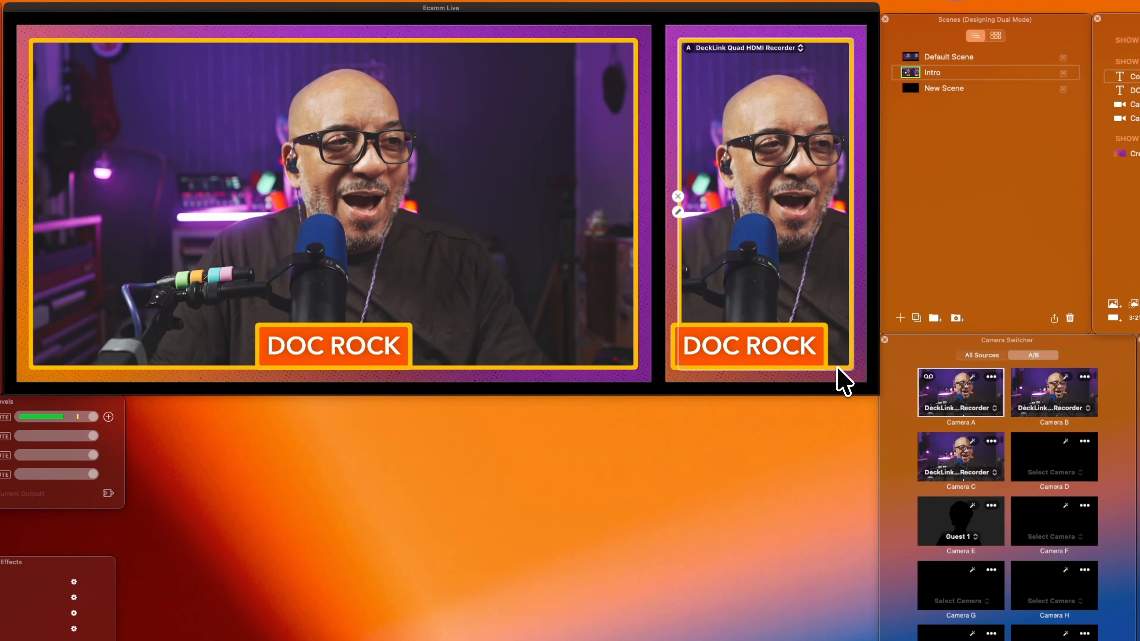
left_click_drag(840, 365, 835, 258)
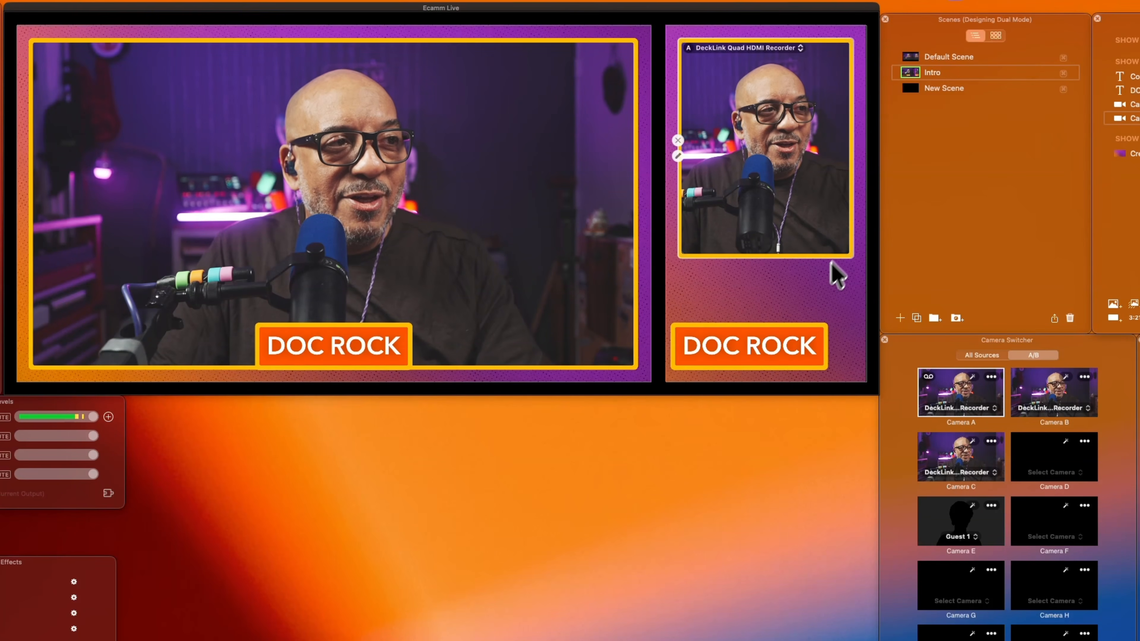
left_click_drag(763, 343, 781, 244)
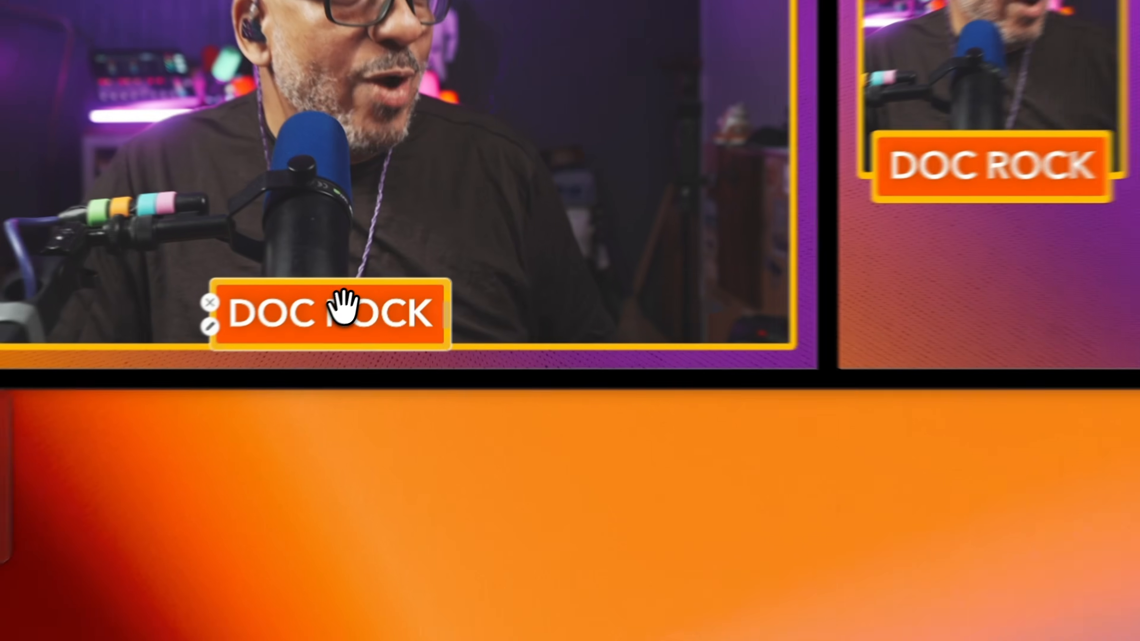
Step: Copy the horizontal canvas's name overlay, and open New Scene and rename it Interview
right_click(343, 310)
left_click(413, 424)
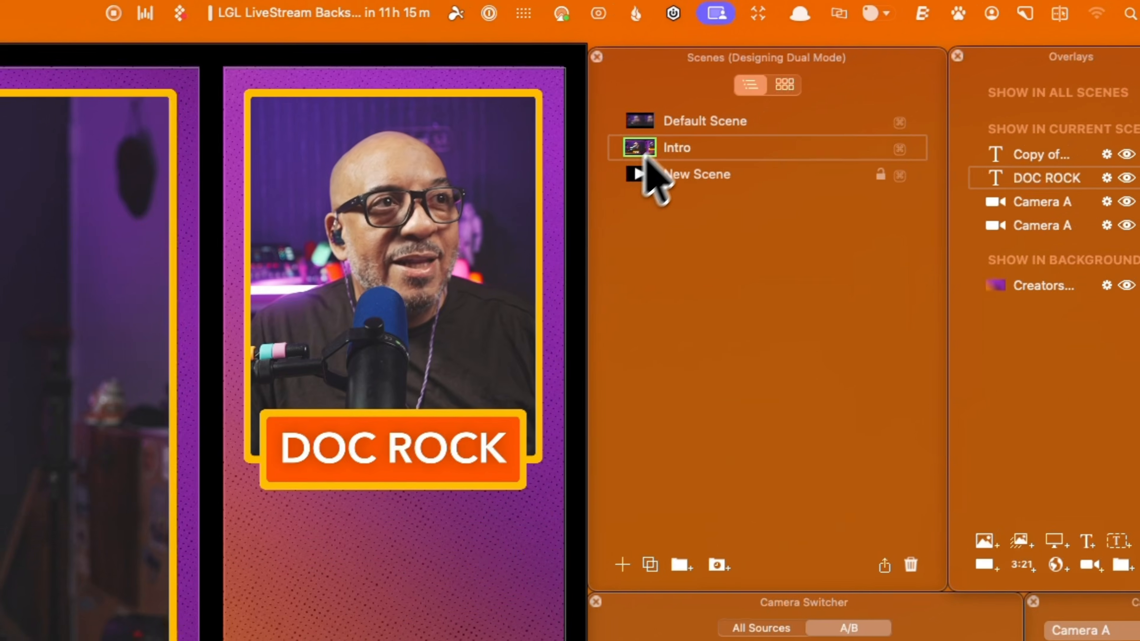
left_click(637, 175)
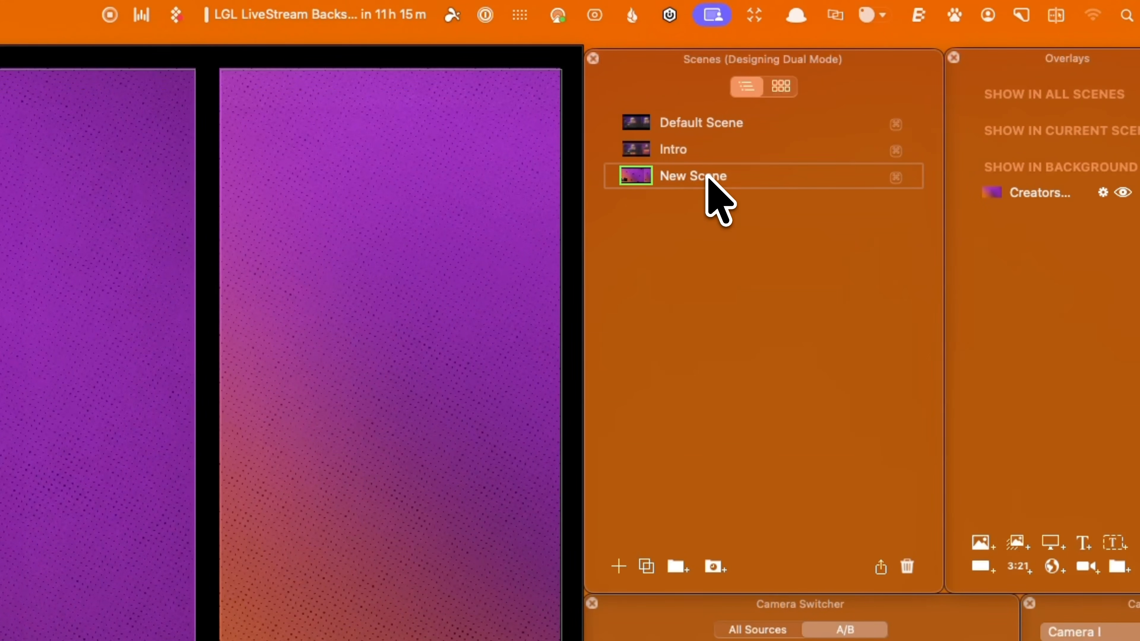
double_click(706, 176)
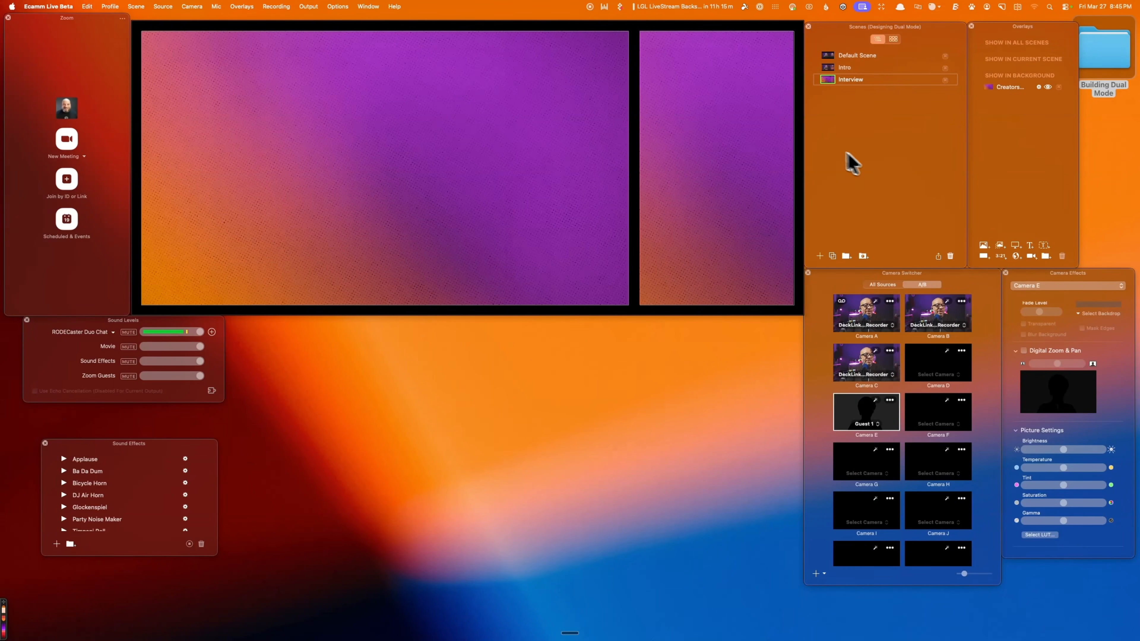
Step: Place Scene Basics.002.png from the Scene Basics folder inside Building Dual Mode onto the Interview scene's horizontal canvas
double_click(1091, 55)
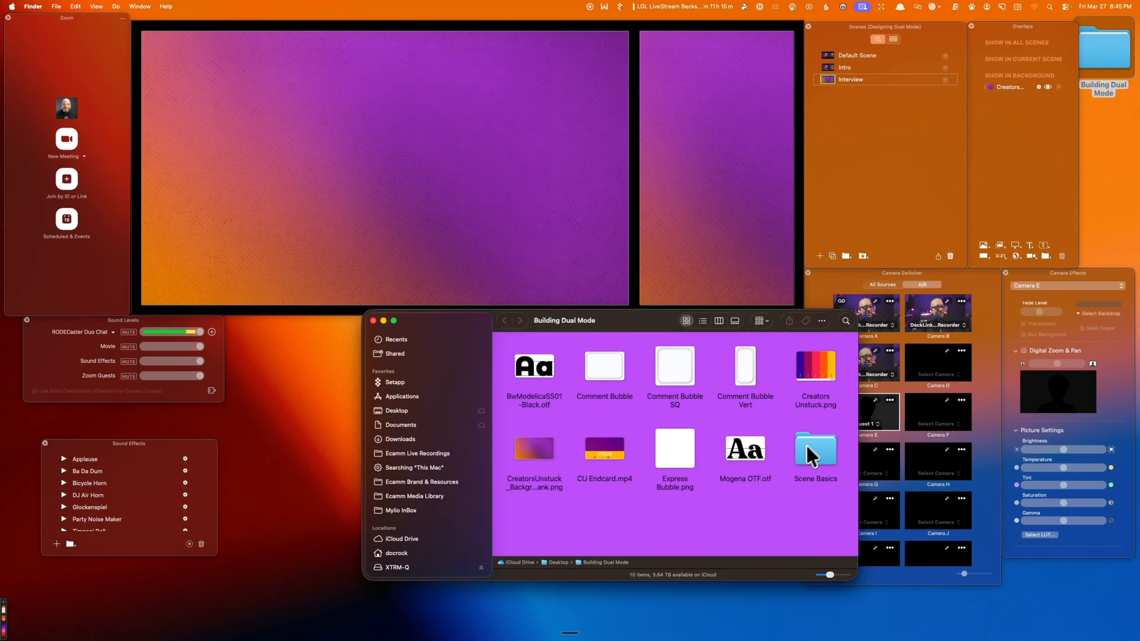
double_click(807, 460)
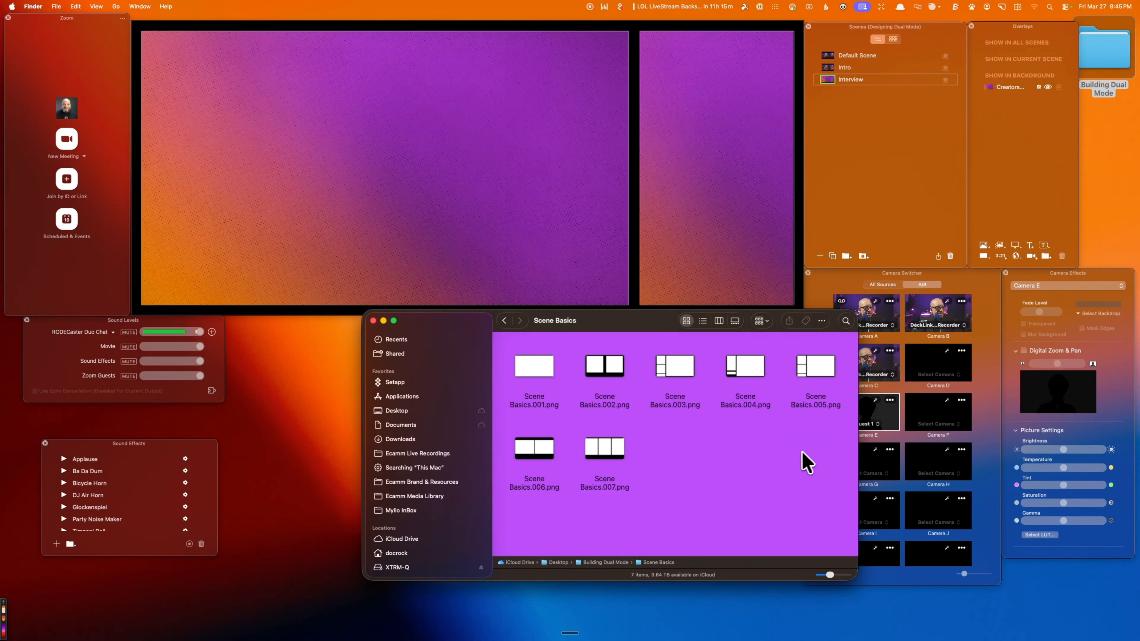
left_click(607, 371)
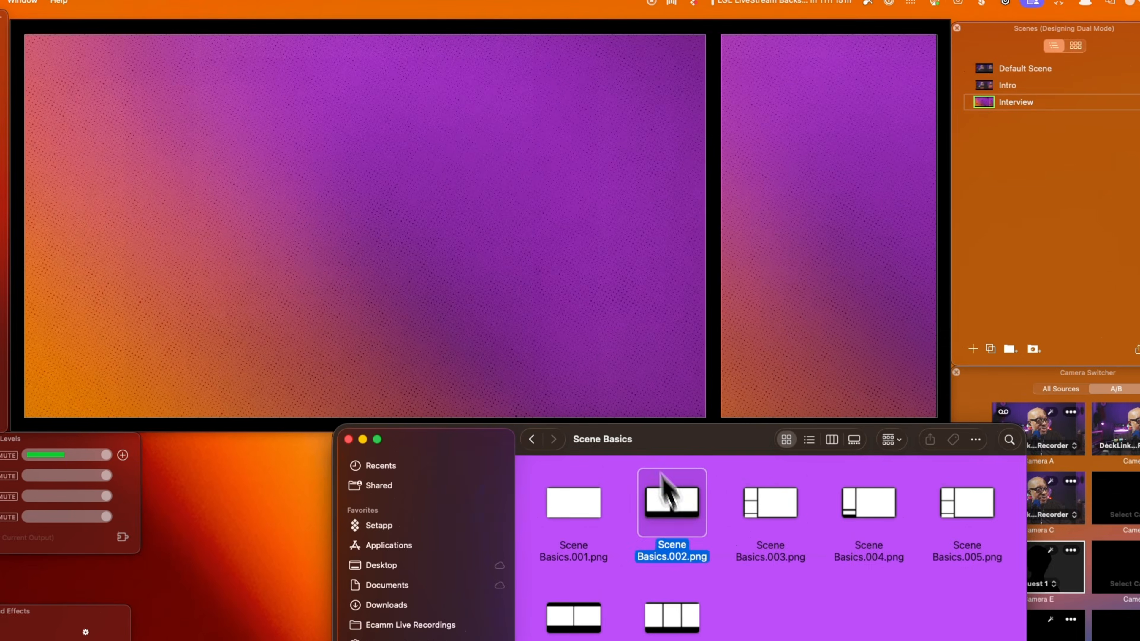
left_click_drag(662, 475, 364, 247)
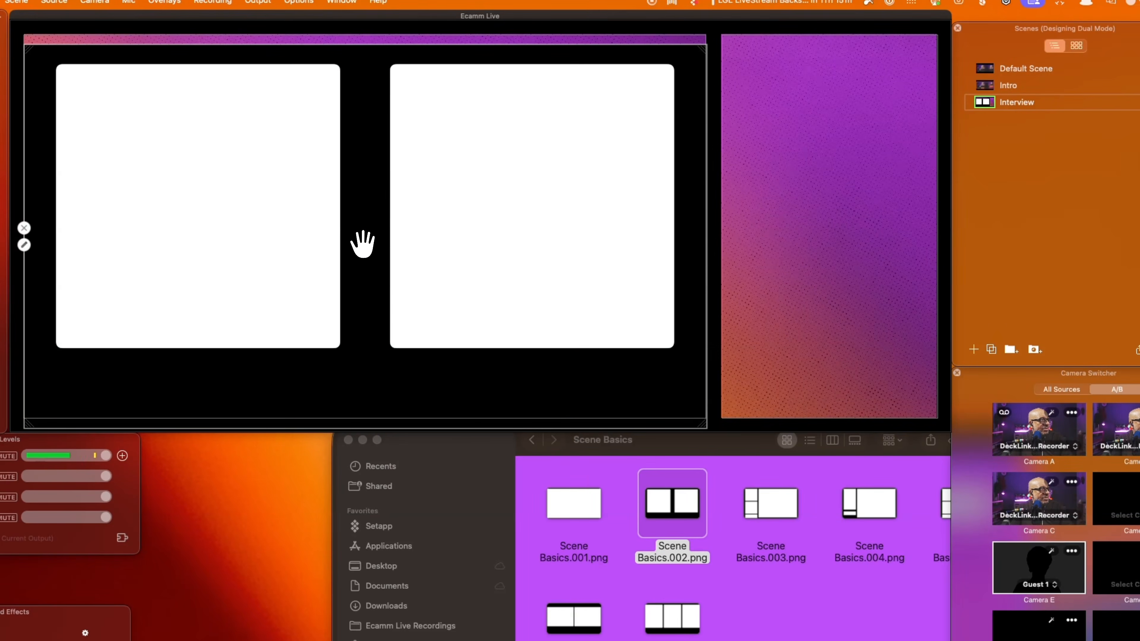
Step: Align the two-box template image with the horizontal canvas using Resize to Fill Canvas
right_click(363, 244)
left_click(410, 350)
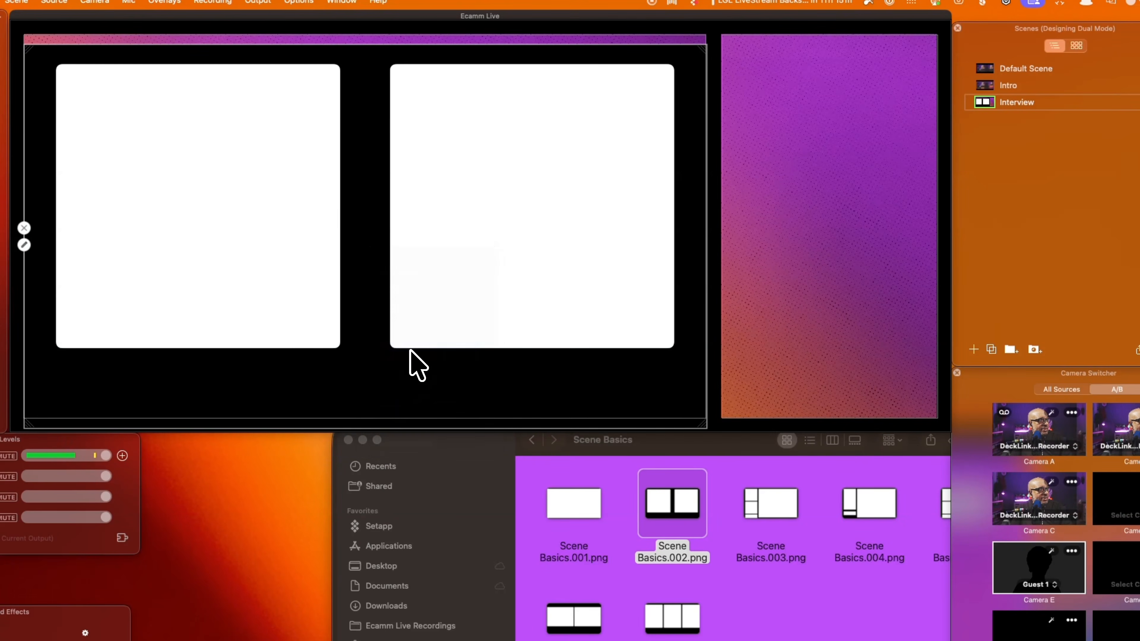
right_click(377, 300)
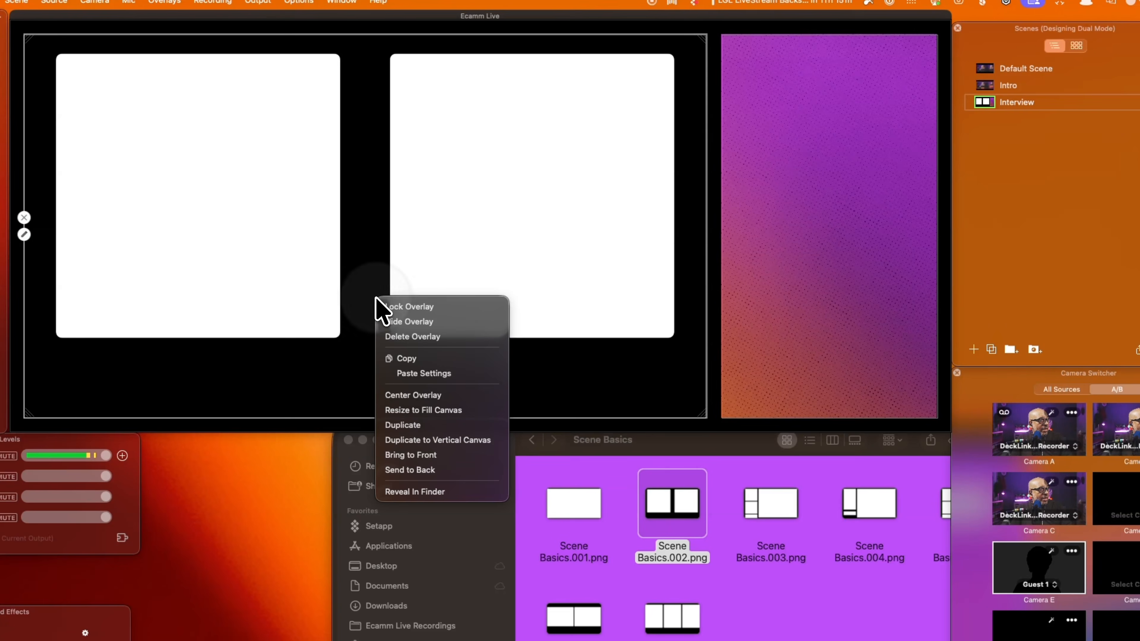
left_click(436, 410)
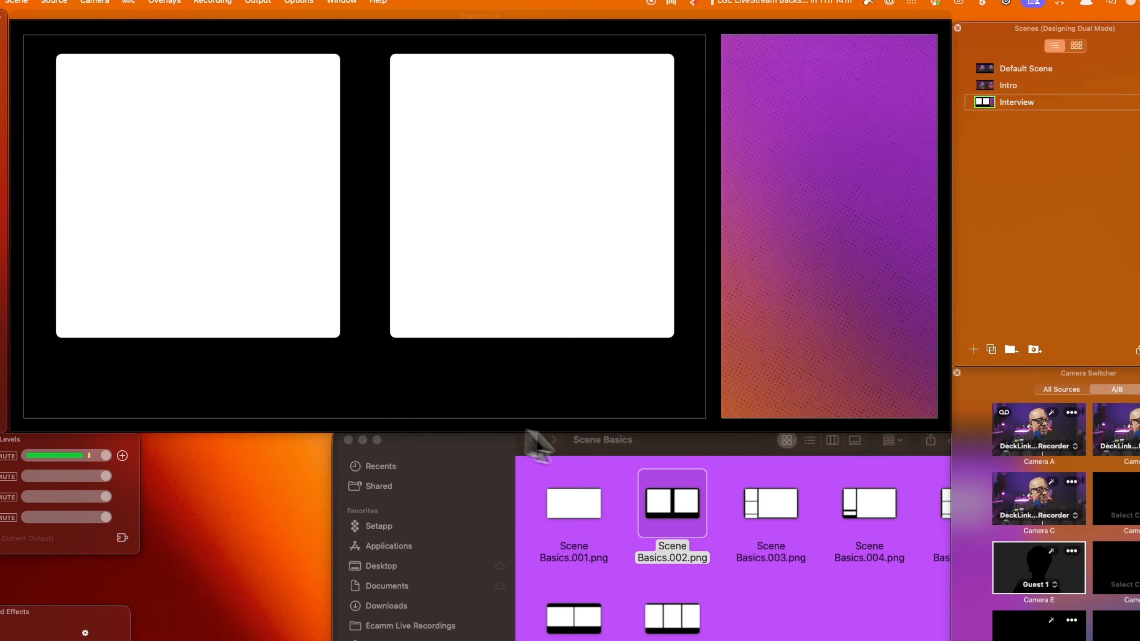
Step: Add a Camera A overlay fitted to the template's left square and duplicate it onto the right square
left_click_drag(1025, 434, 148, 187)
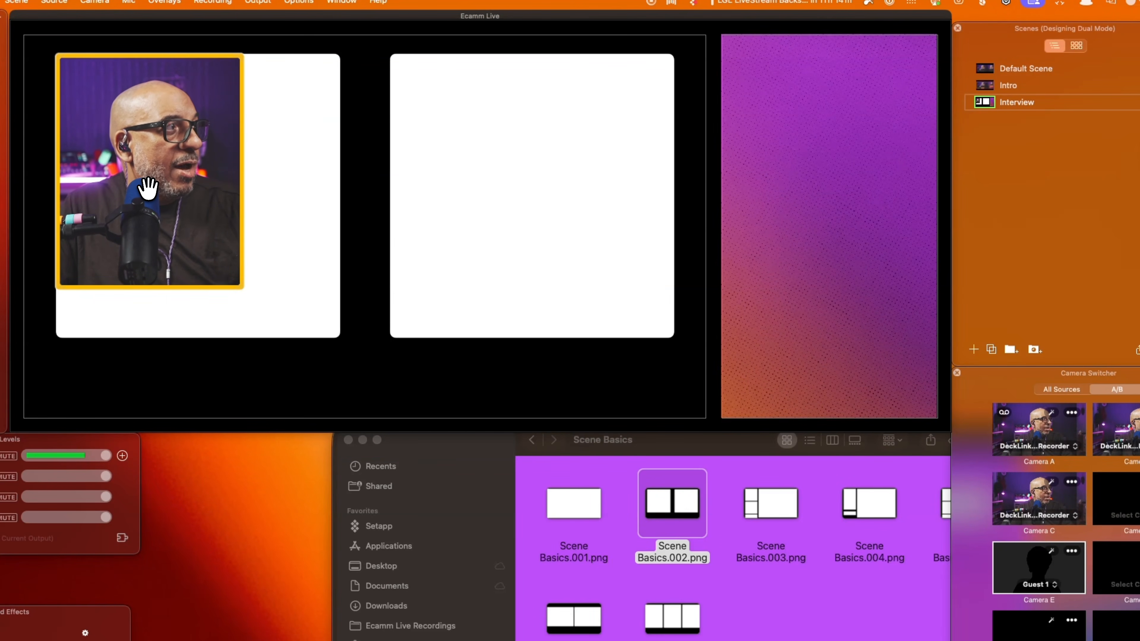
left_click_drag(241, 287, 338, 337)
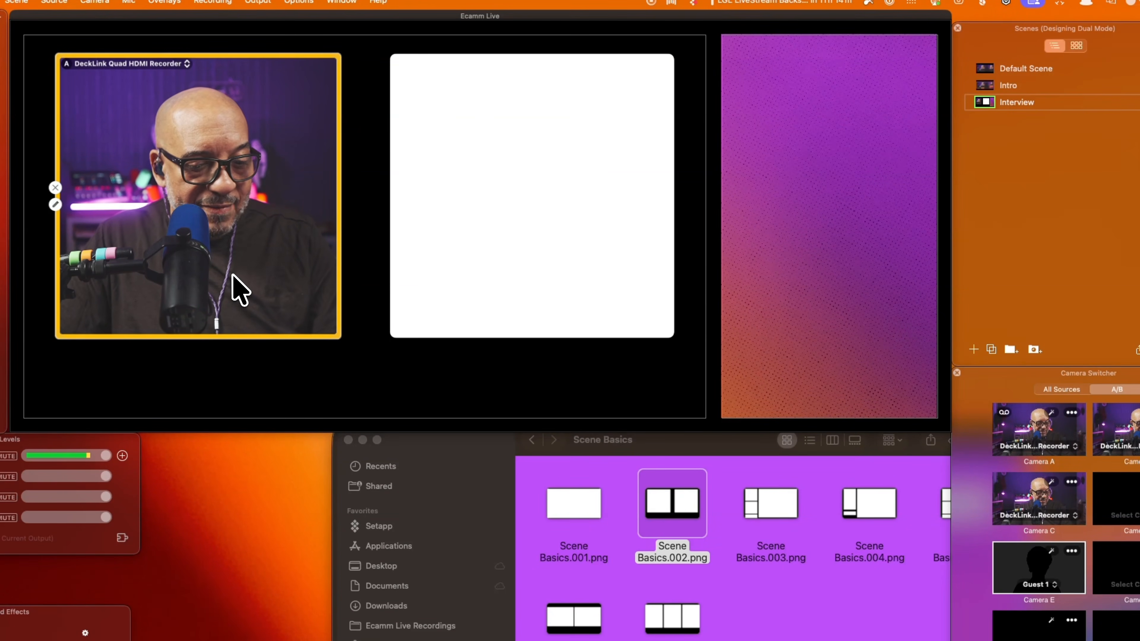
left_click_drag(232, 272, 566, 262)
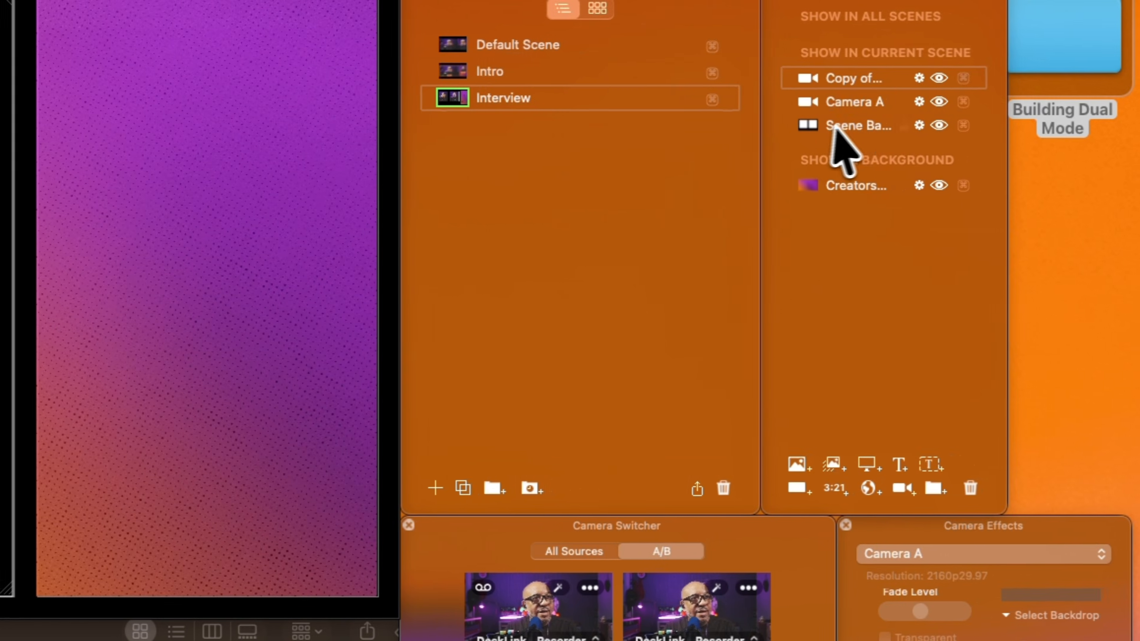
Step: Delete the Scene Basics template overlay and assign Camera E (Guest 1) to the right-hand camera frame
left_click(846, 126)
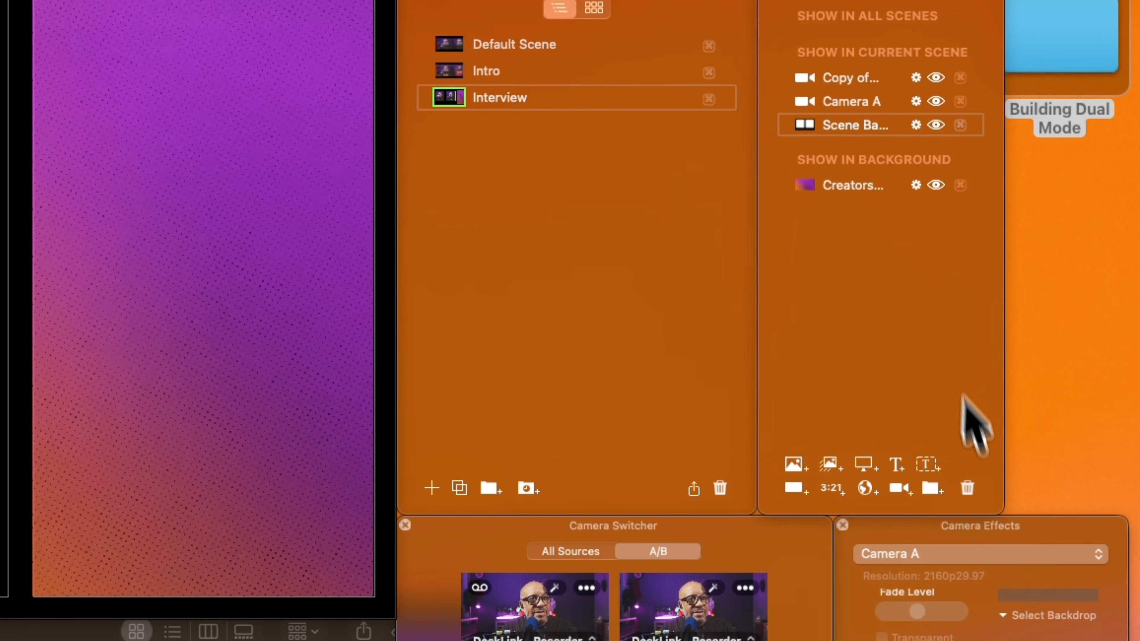
left_click(967, 486)
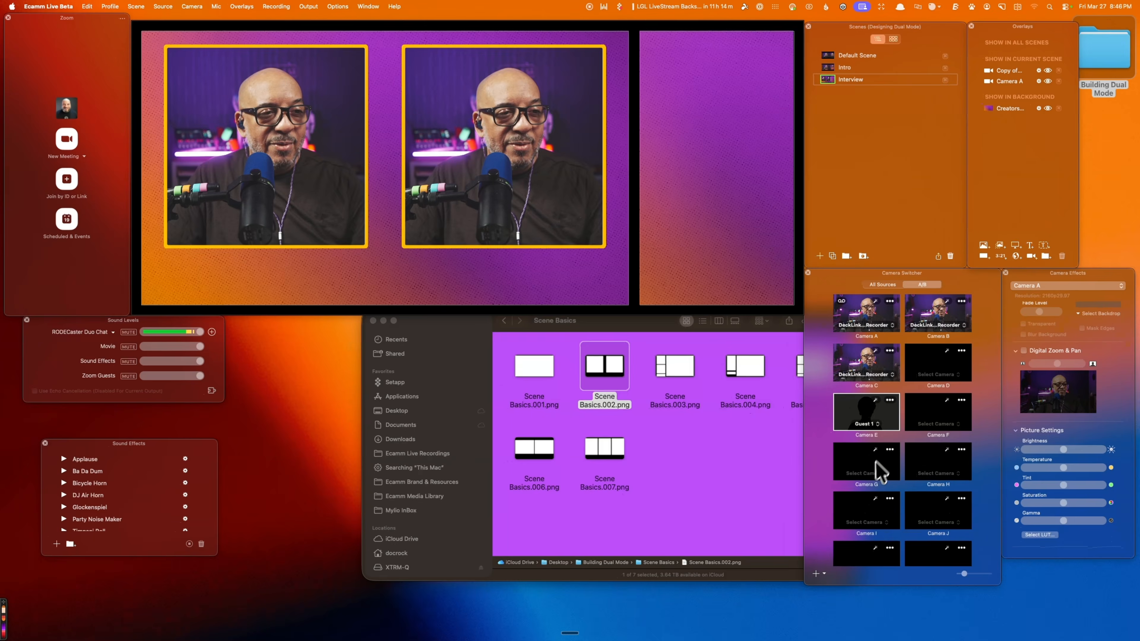
left_click_drag(873, 420, 514, 171)
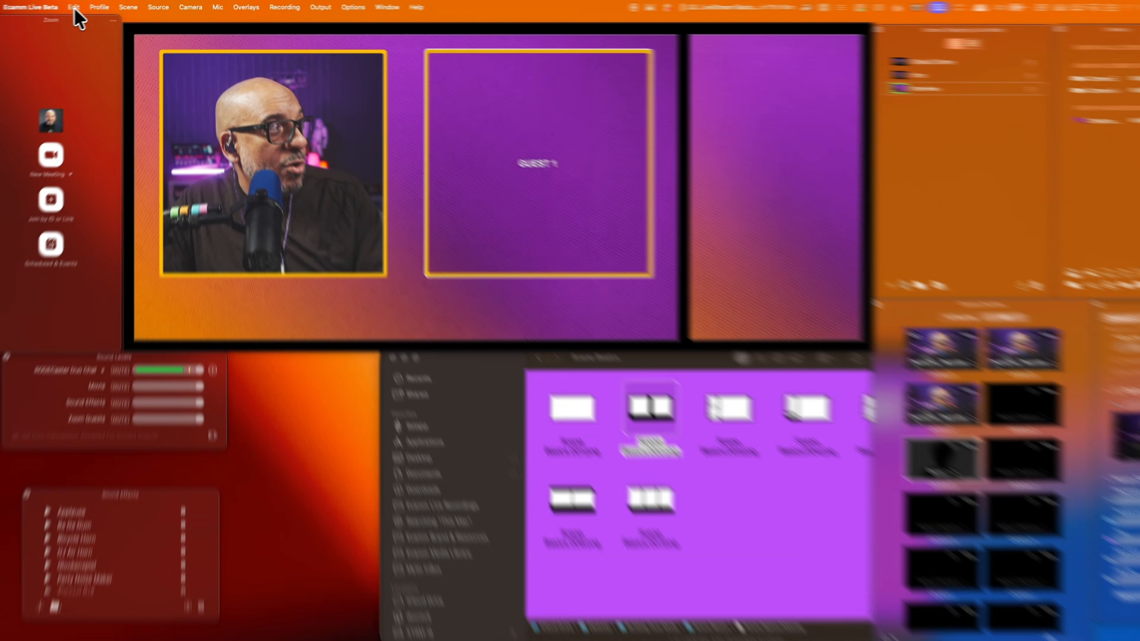
Step: Paste the copied name overlay, centre it below the left camera frame, and duplicate it below the guest frame
left_click(74, 7)
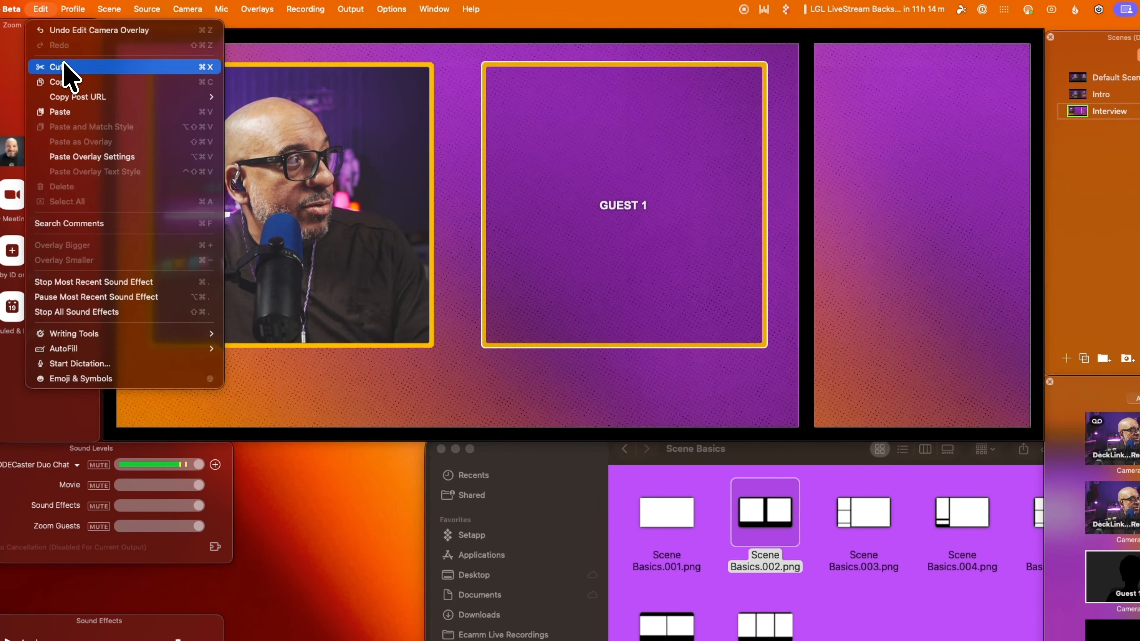
left_click(88, 112)
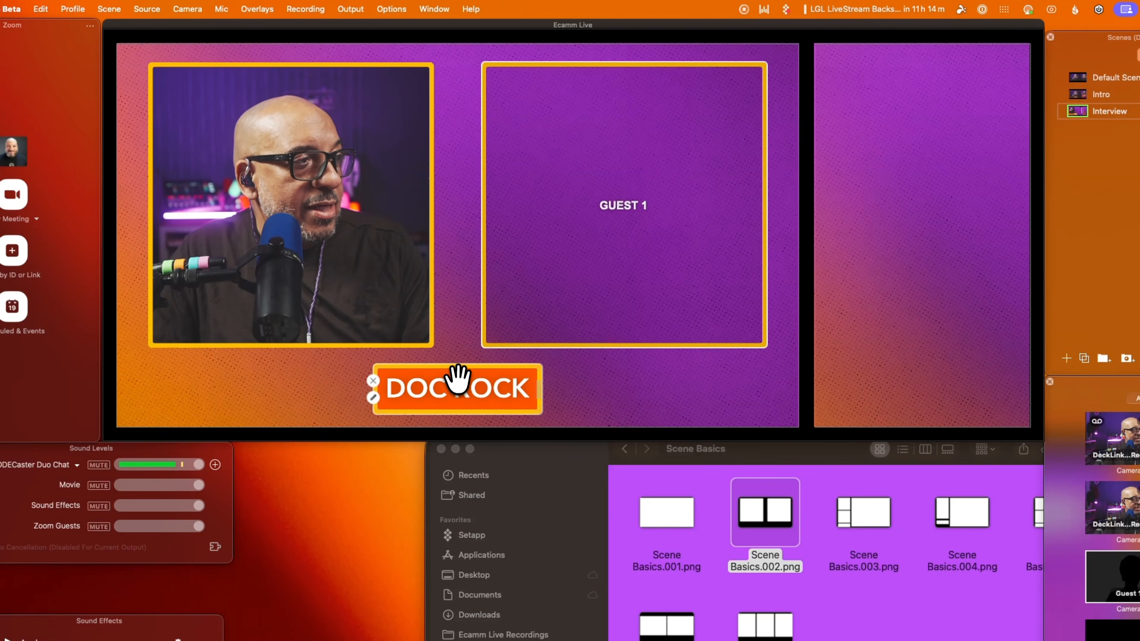
mouse_move(447, 387)
left_mouse_down()
mouse_move(337, 347)
mouse_move(298, 349)
mouse_move(278, 379)
mouse_move(619, 382)
left_mouse_up()
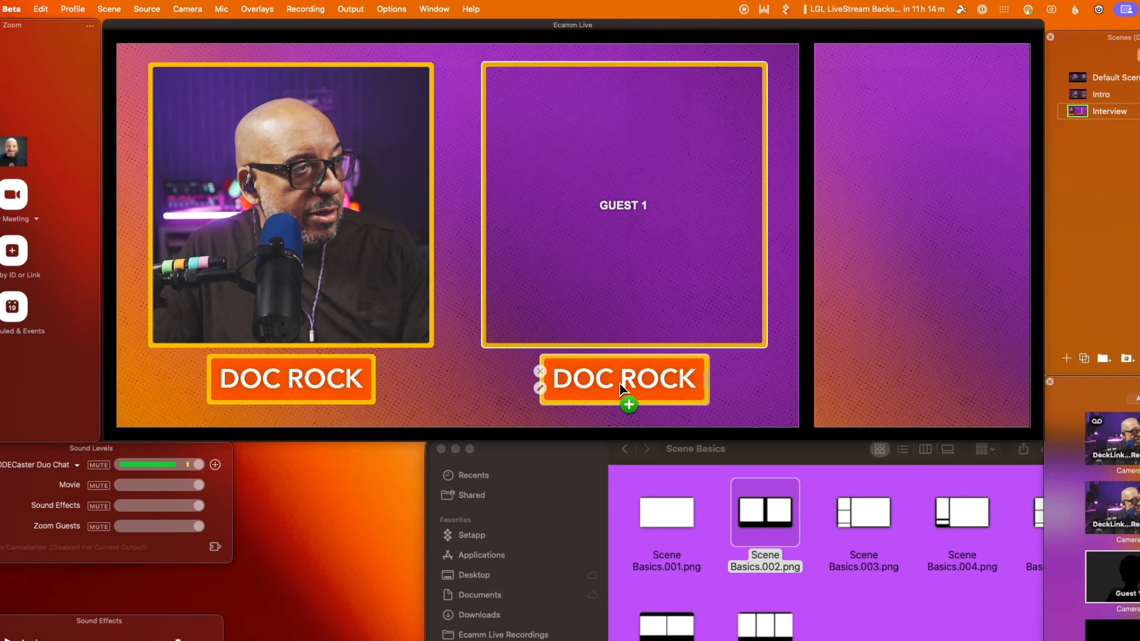
Step: Change the text of the name overlay below the guest frame to GUEST NAME
left_click(540, 388)
left_click(454, 226)
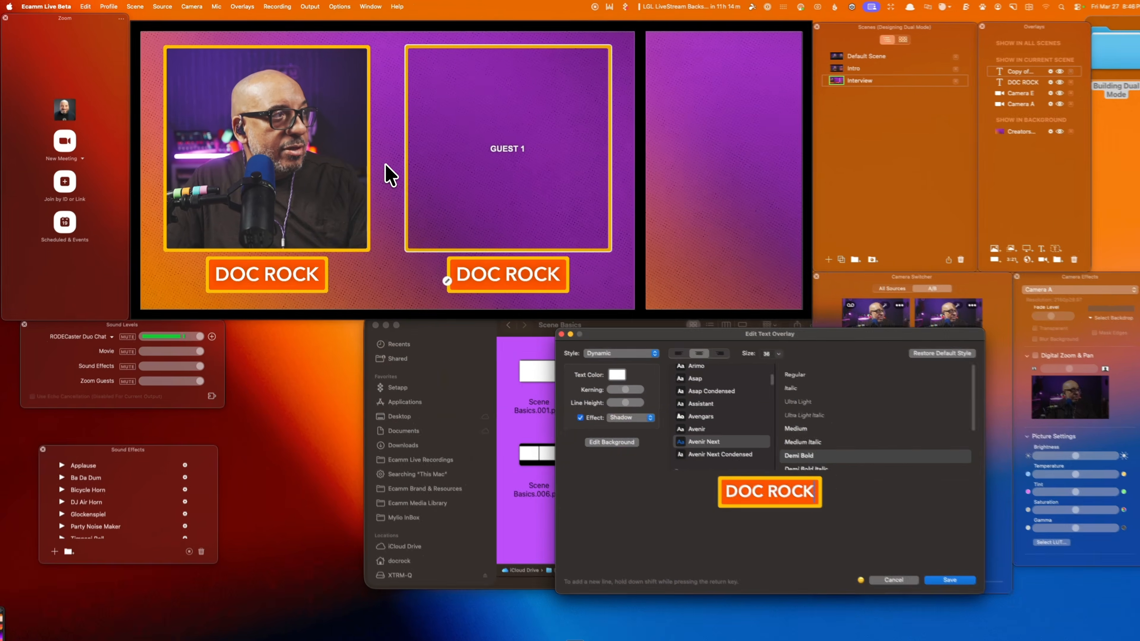
triple_click(987, 640)
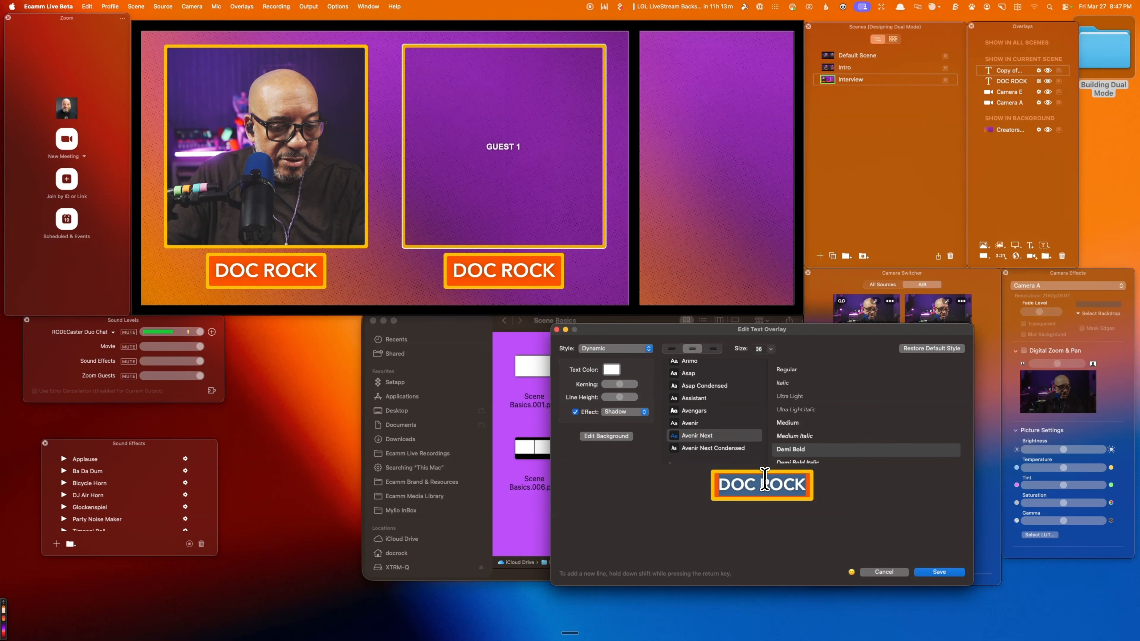
type("GUEST NAME")
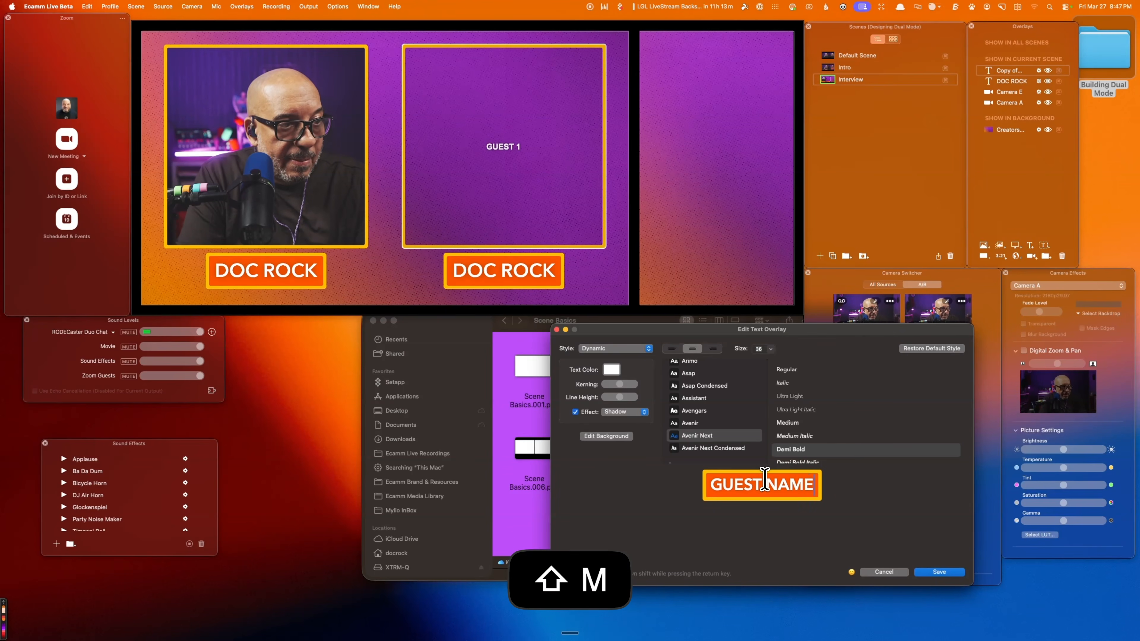
key("Return")
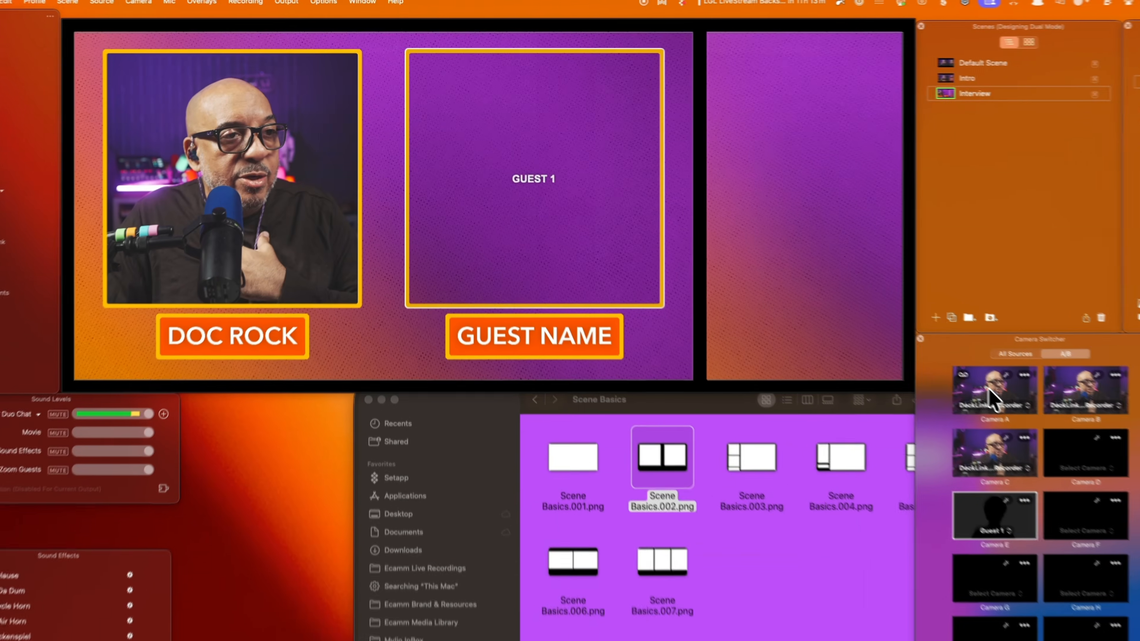
Step: Stack two square camera overlays on the Interview scene's vertical canvas, with Camera A above and Camera E (Guest 1) below
left_click_drag(859, 312, 705, 179)
scroll(837, 278, "down", 10)
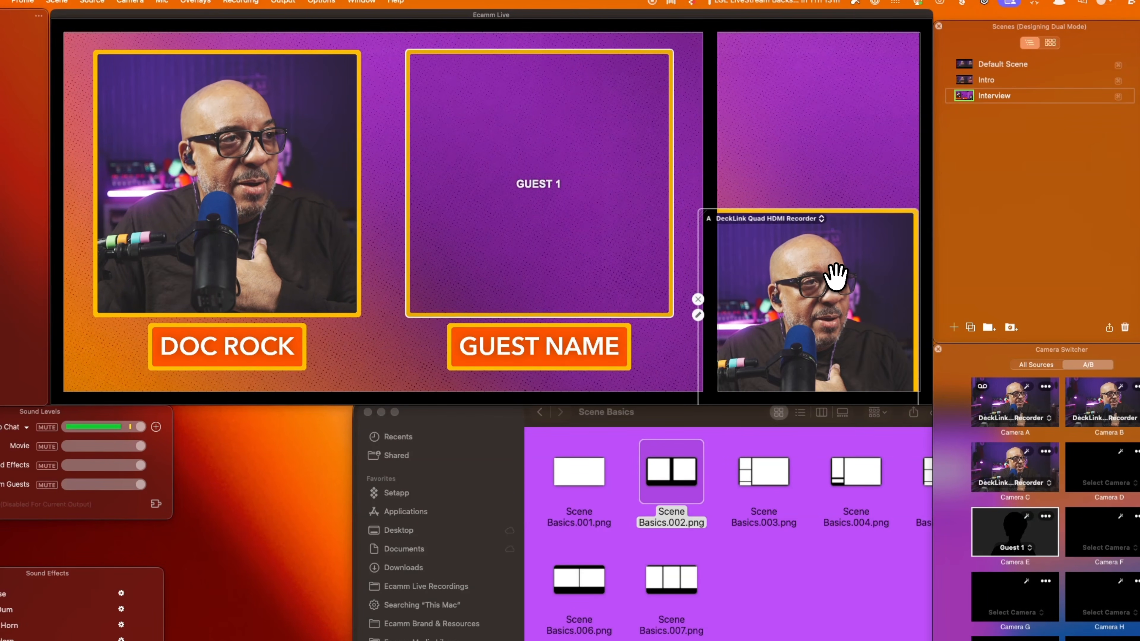
scroll(831, 271, "down", 3)
left_click_drag(821, 285, 818, 259)
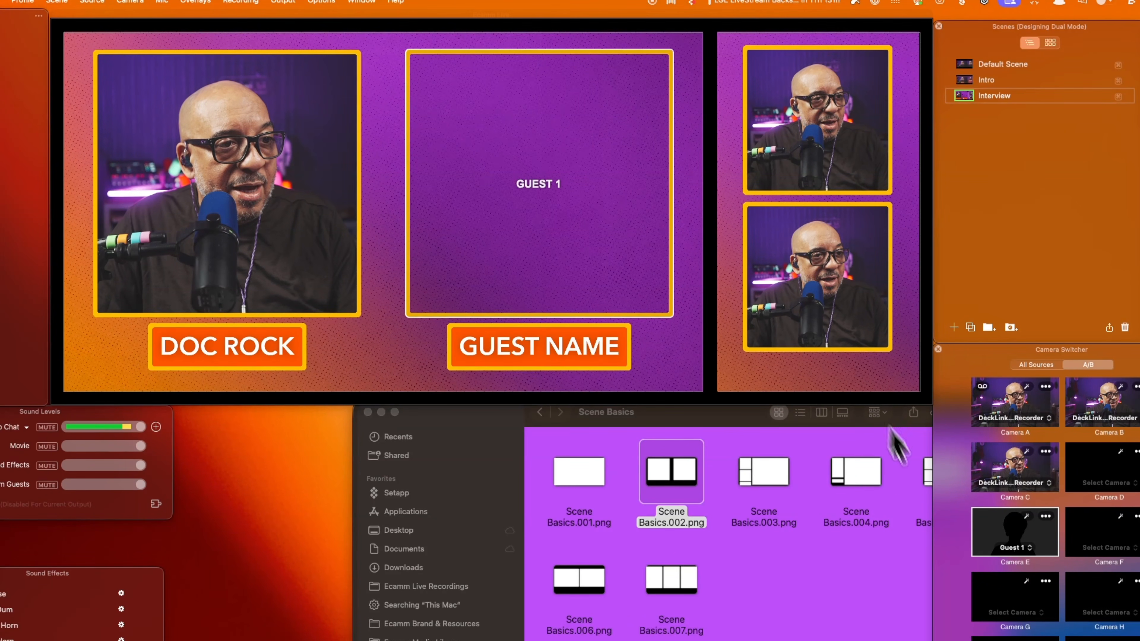
left_click_drag(994, 543, 810, 286)
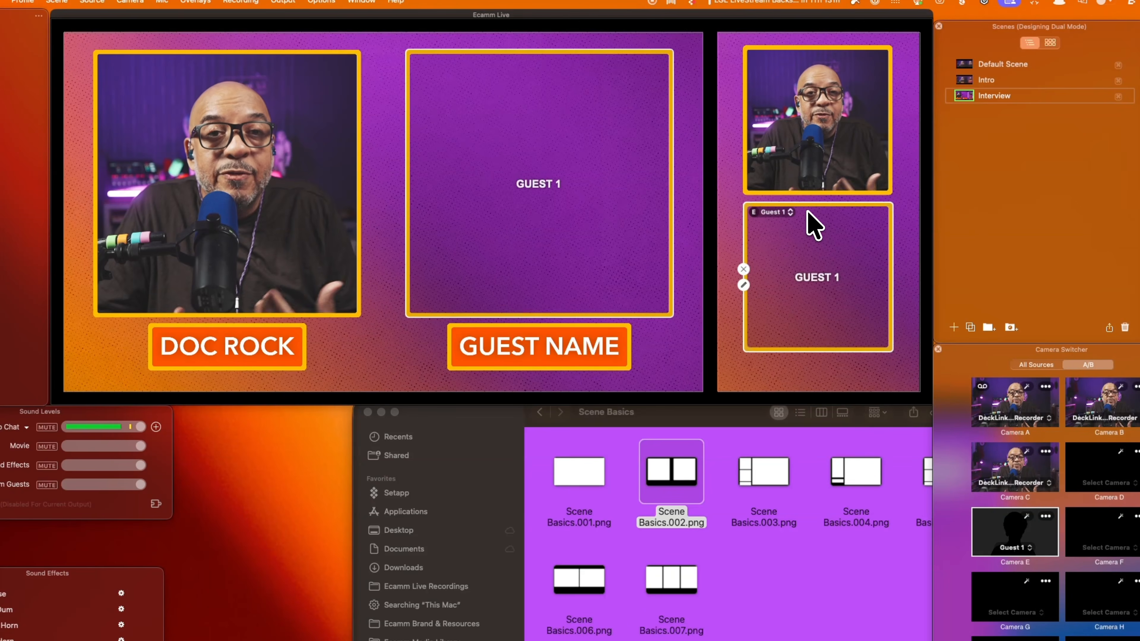
Step: Duplicate the Interview scene and name the copy Guest Unstacked
left_click(971, 327)
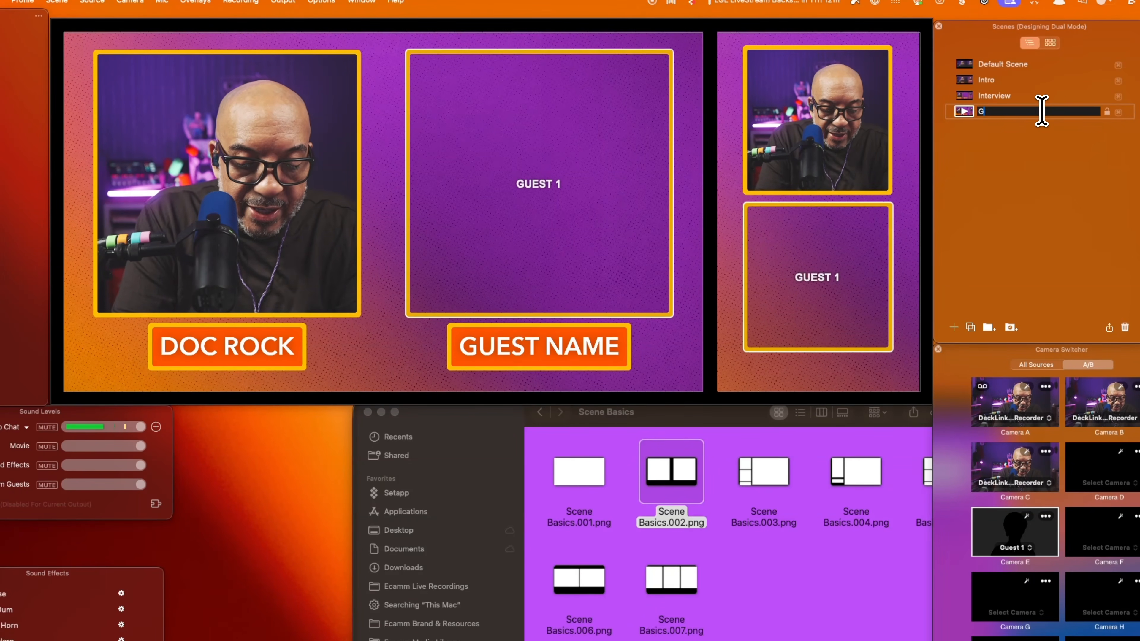
type("uest Unsta")
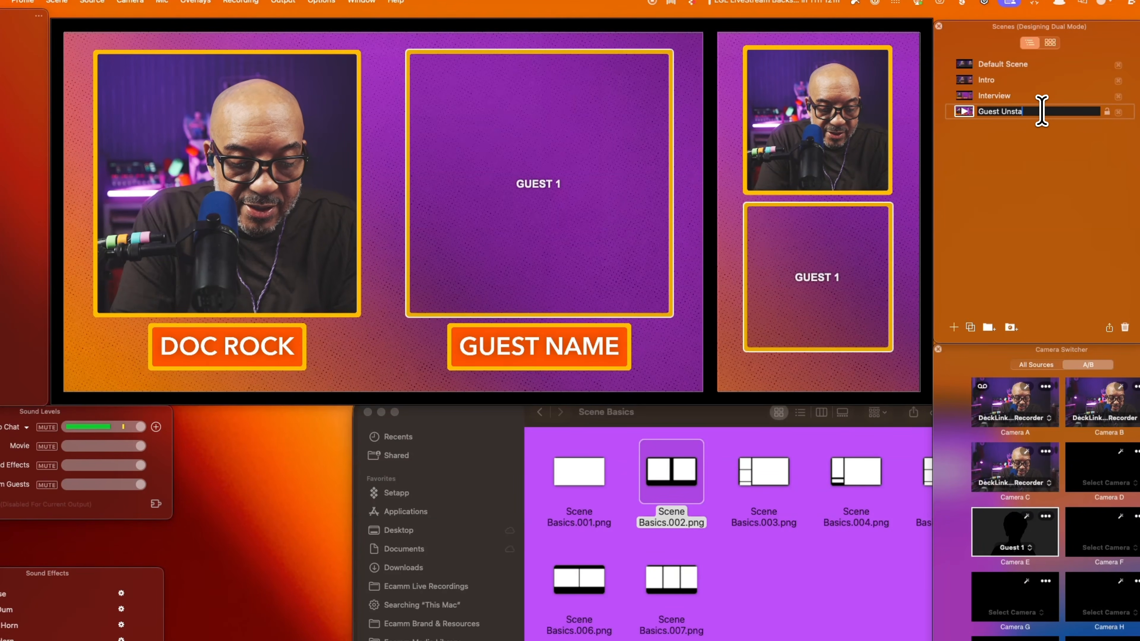
type("cked")
key("Return")
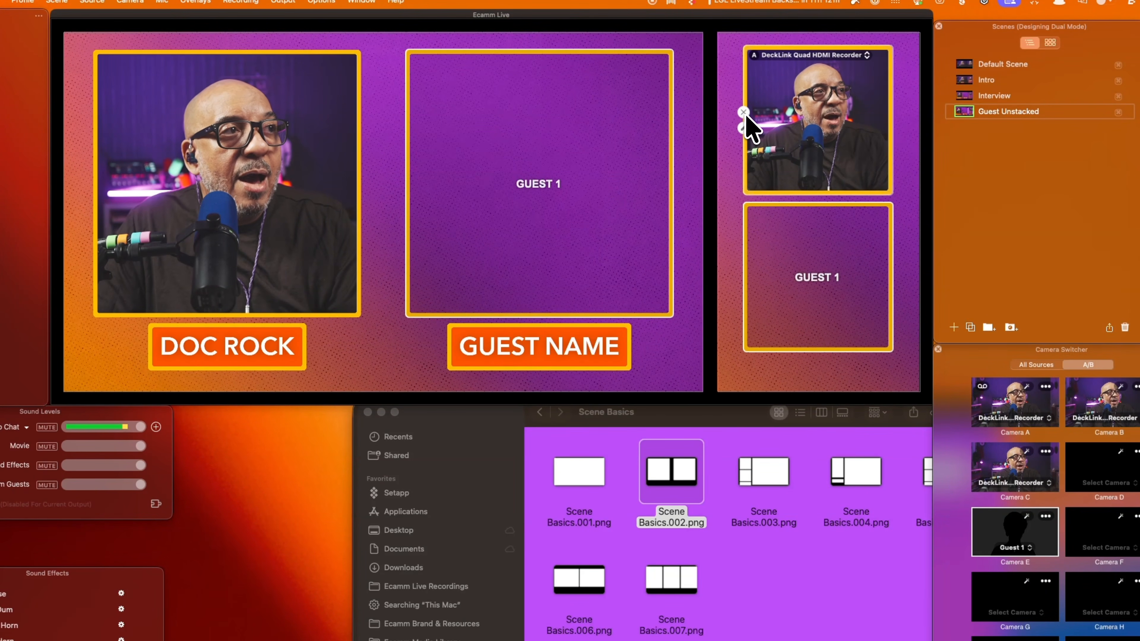
Step: Remove the upper Camera A overlay from the vertical canvas and stretch the Guest 1 overlay upward into one tall frame, trimming its lower edge
left_click(743, 112)
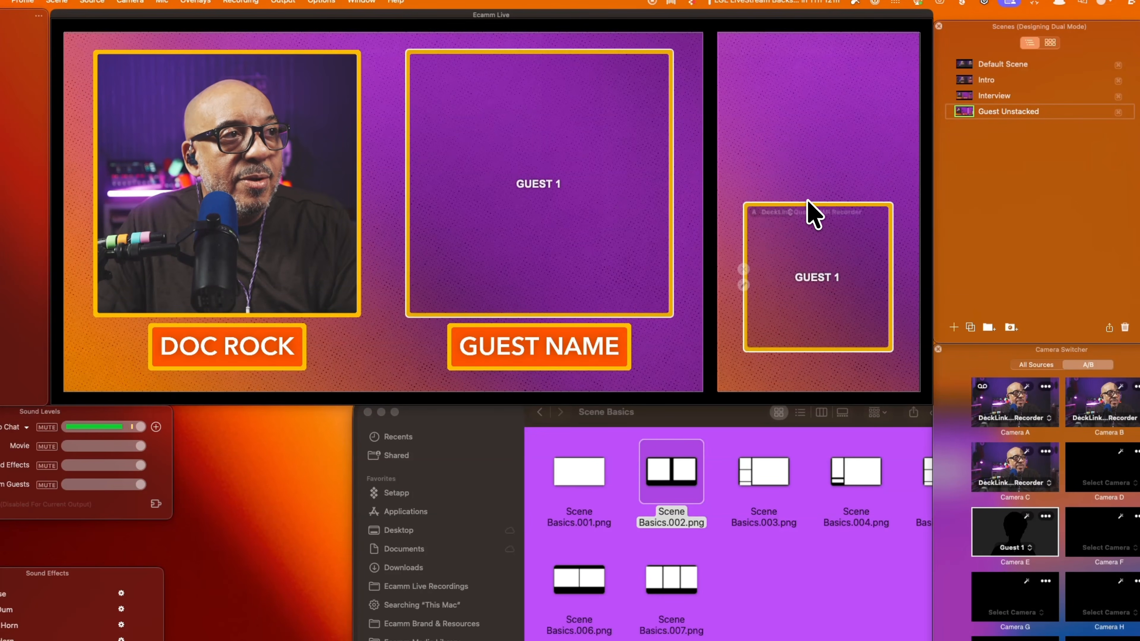
left_click_drag(810, 204, 816, 48)
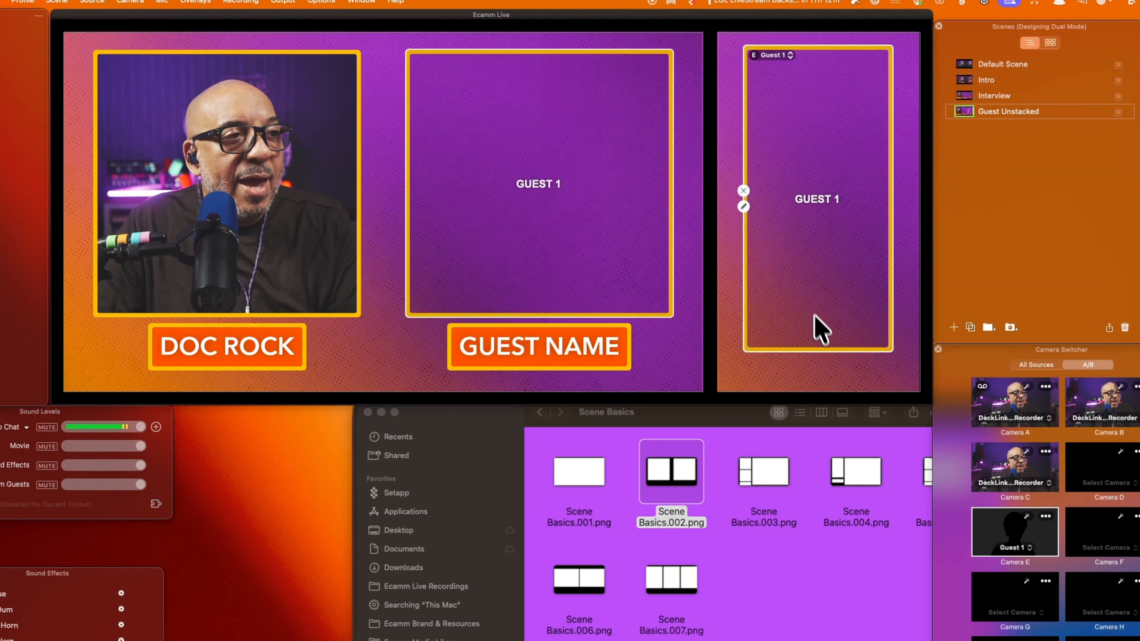
left_click_drag(821, 352, 824, 313)
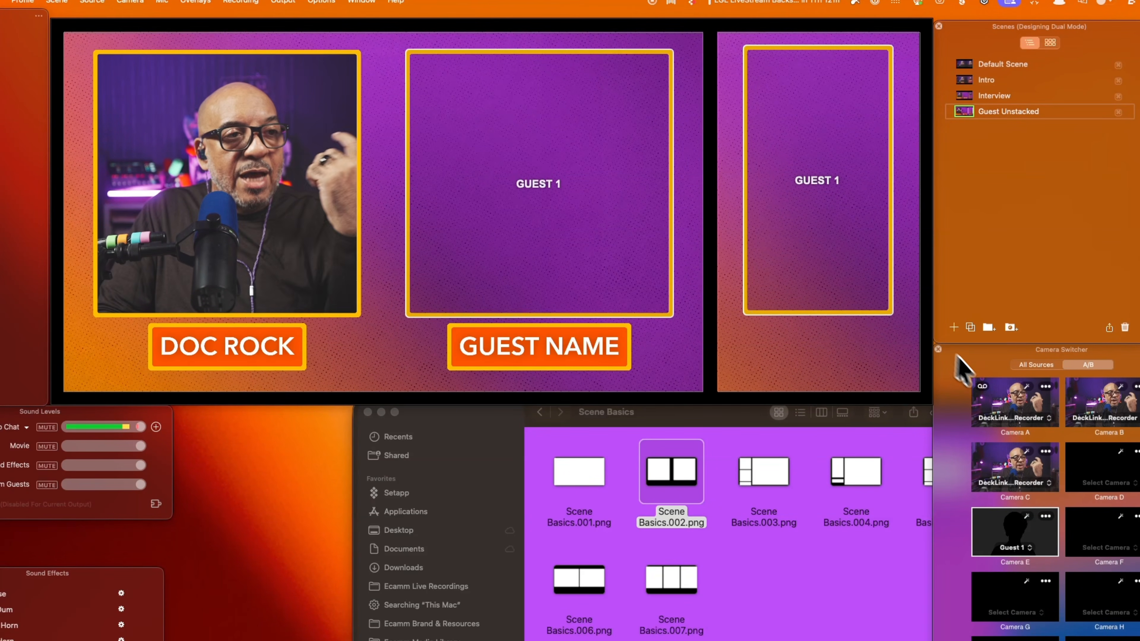
Step: Assign Camera A to the tall vertical frame and widen it on both sides to the safe-area guides
left_click_drag(1001, 403, 838, 181)
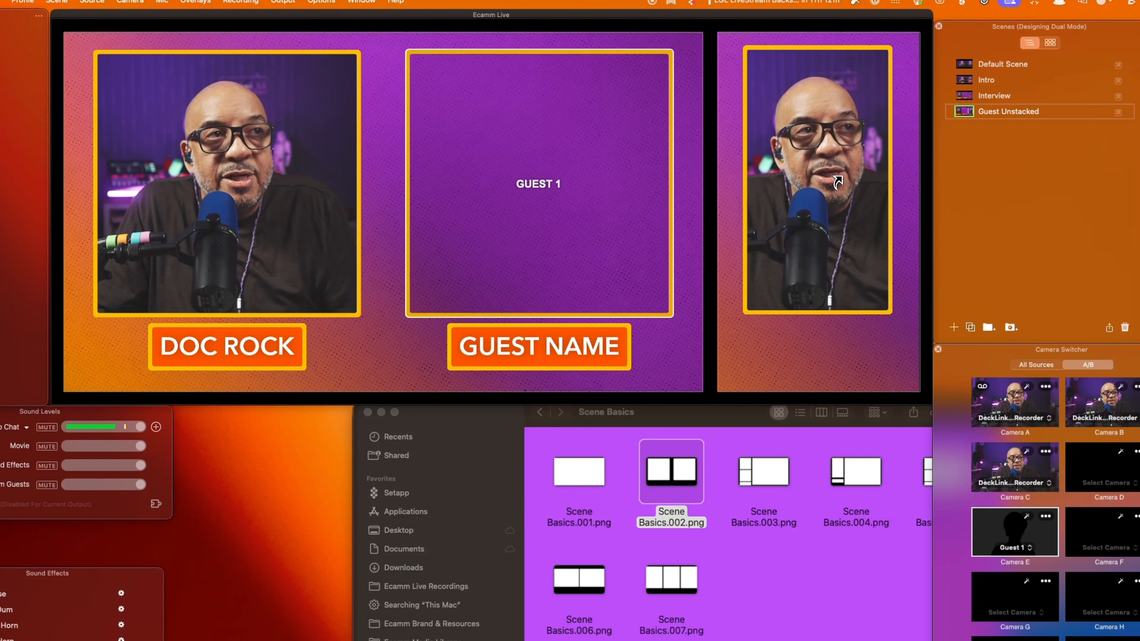
left_click(967, 96)
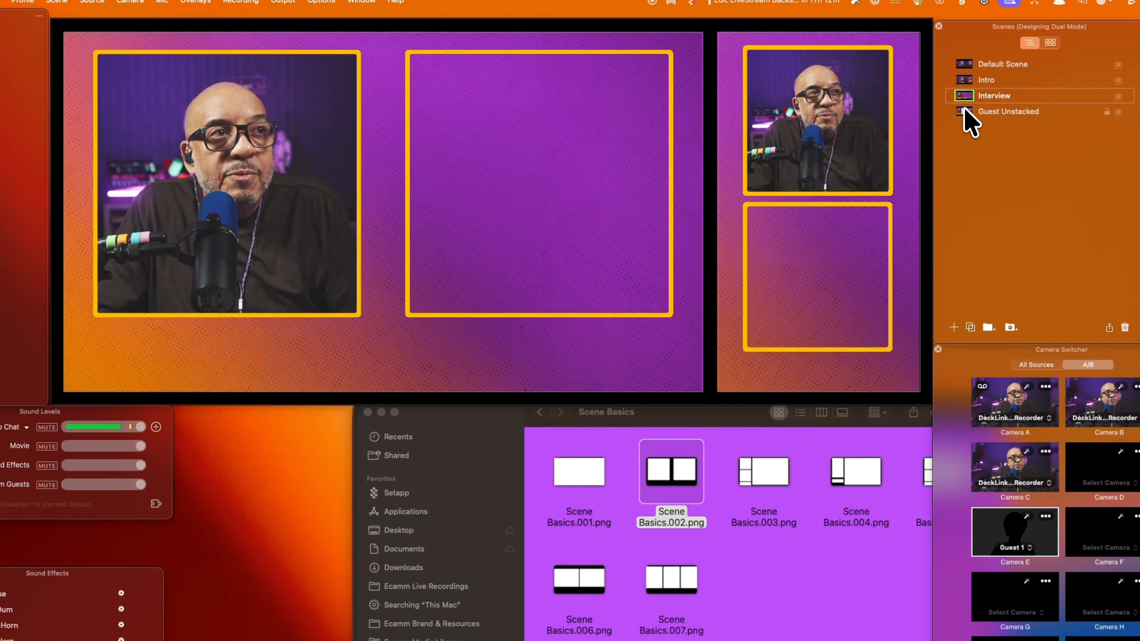
left_click(964, 112)
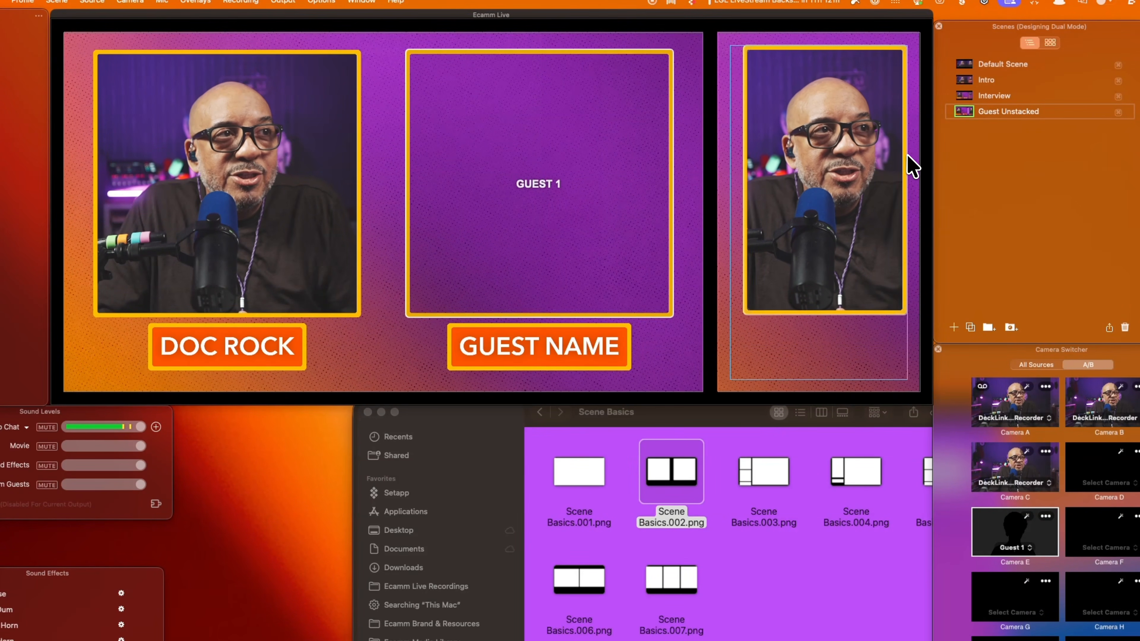
mouse_move(871, 170)
left_click_drag(746, 211, 728, 210)
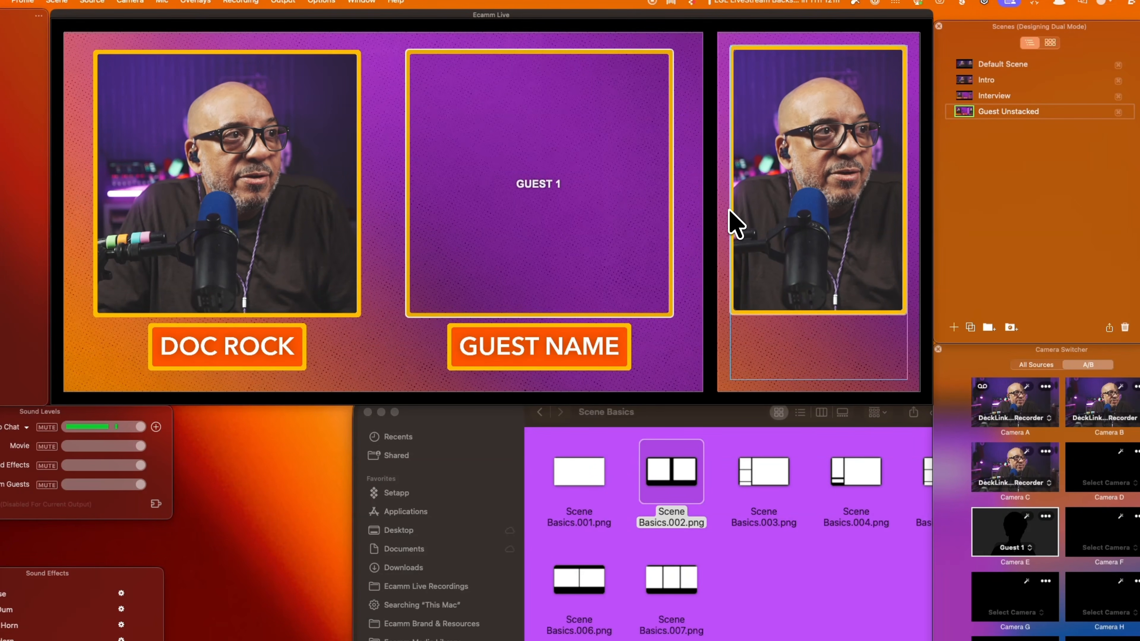
Step: Preview switching between the Interview and Guest Unstacked scenes and assign Camera E (Guest 1) to the tall vertical frame
left_click(967, 96)
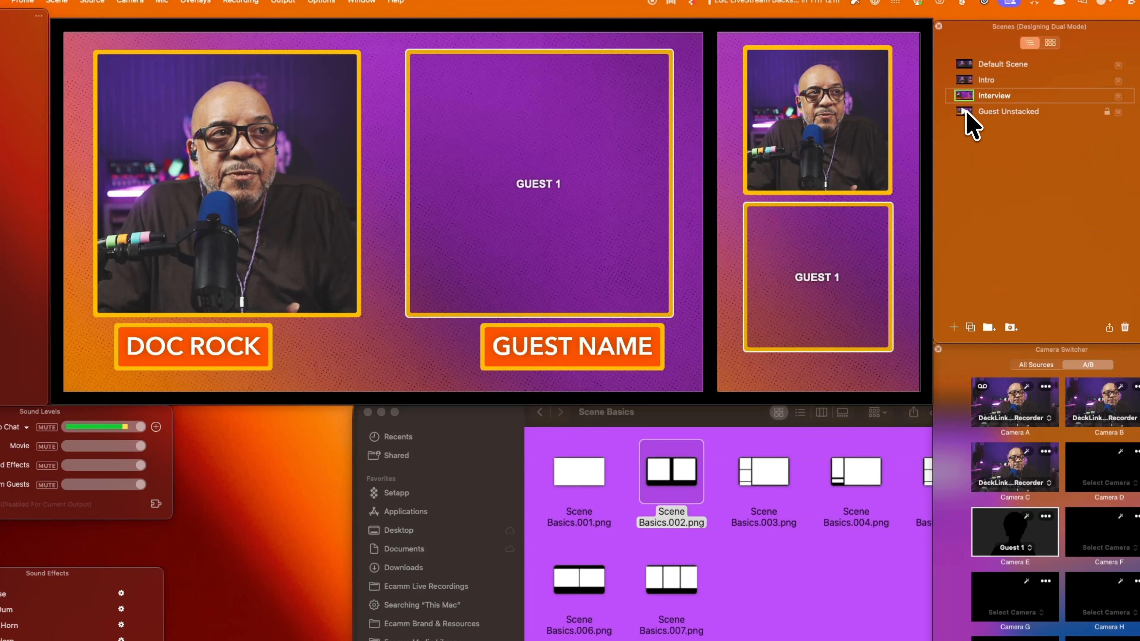
left_click(968, 113)
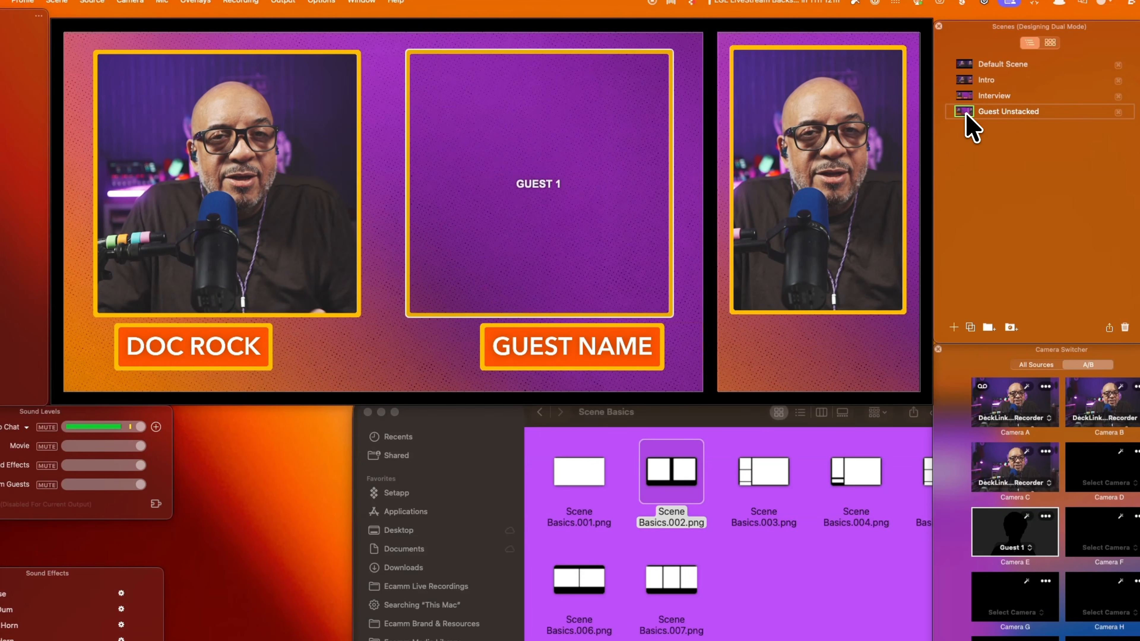
left_click_drag(1014, 529, 859, 207)
left_click(964, 94)
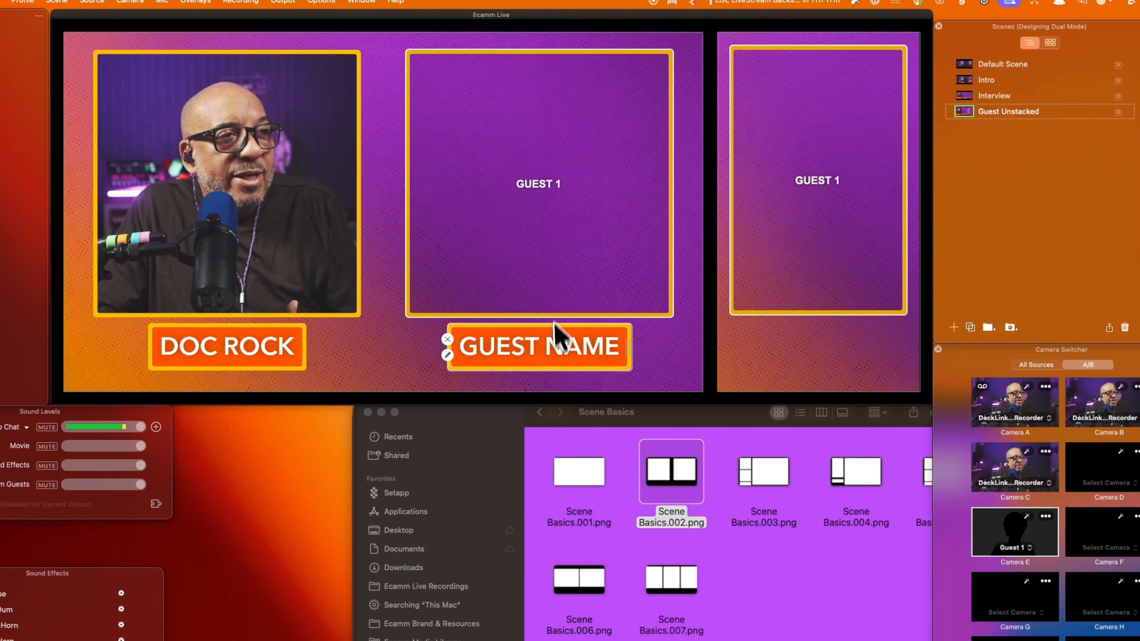
Step: Hide the host and guest name overlays on the Guest Unstacked horizontal canvas and preview switching to and from the Interview scene
mouse_move(563, 288)
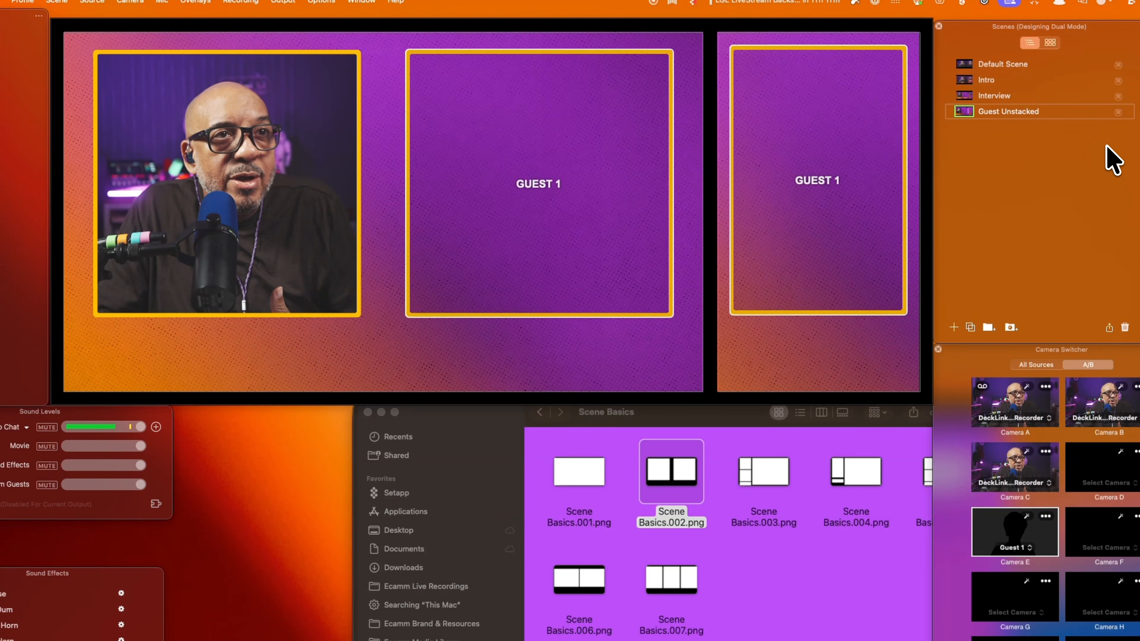
left_click(972, 95)
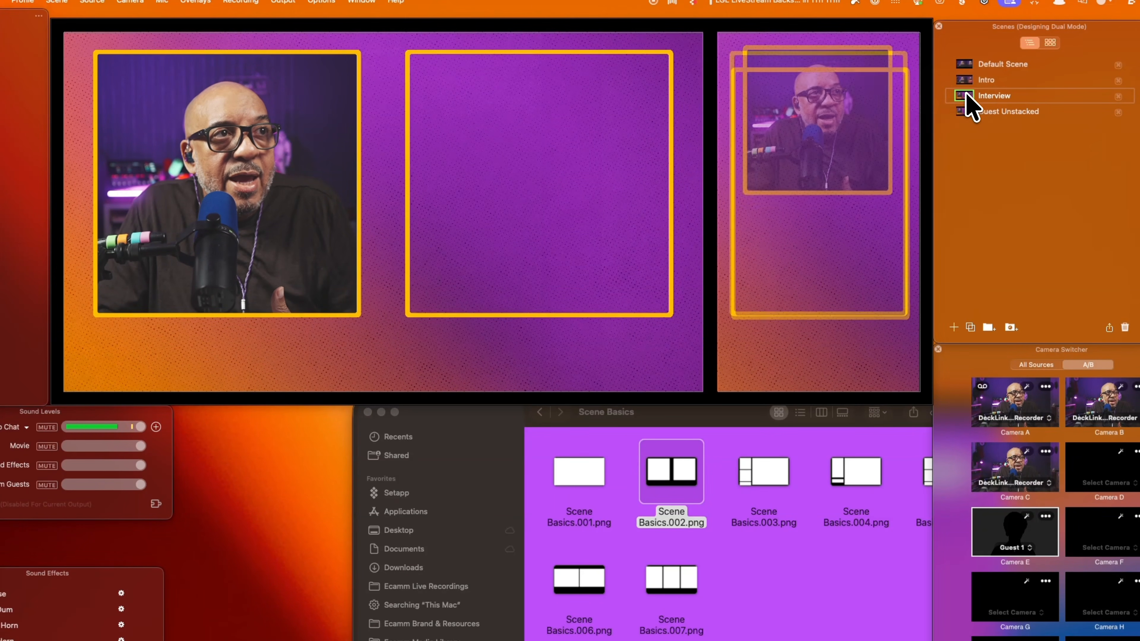
left_click(962, 112)
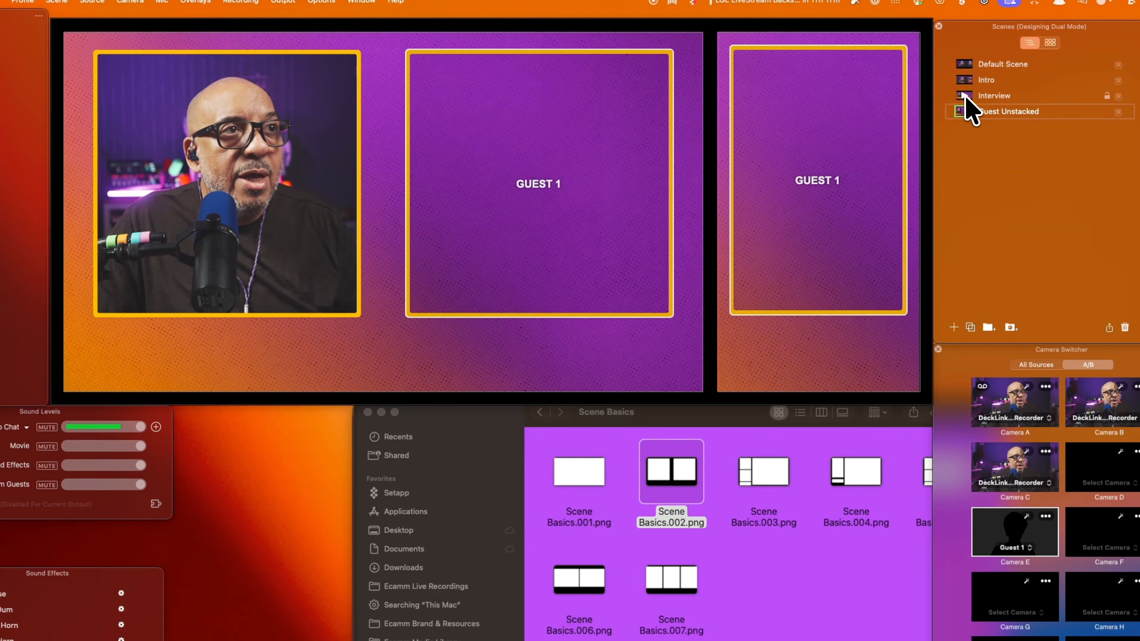
left_click(966, 96)
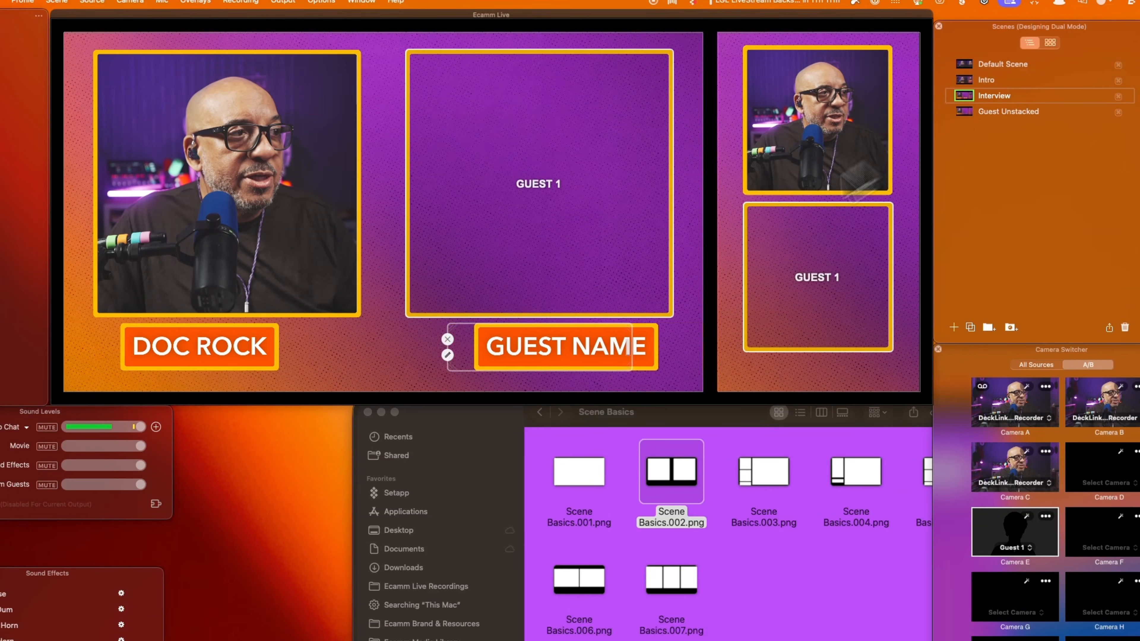
Step: Copy the GUEST NAME overlay from the Interview scene into Guest Unstacked and place it over the lower edge of the vertical guest frame
right_click(559, 345)
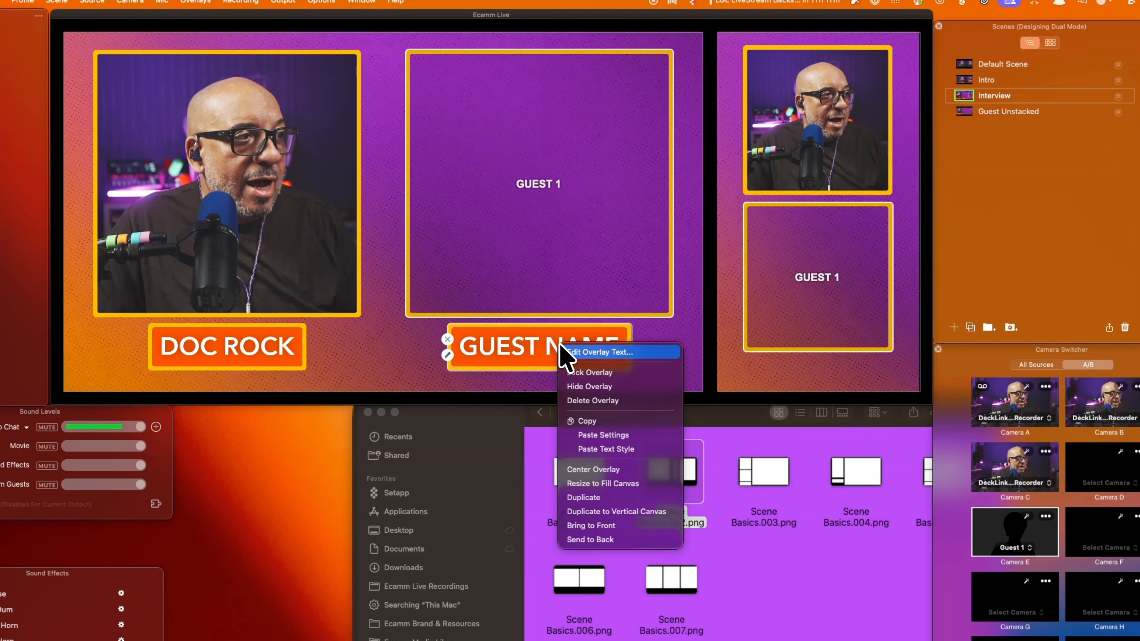
left_click(605, 431)
left_click(966, 112)
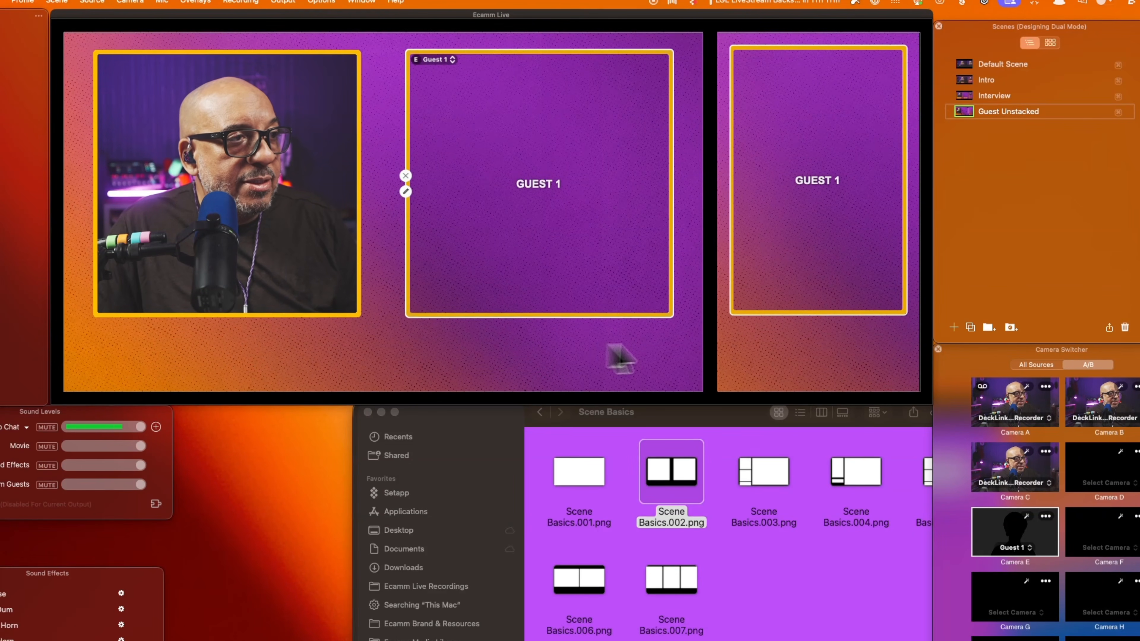
key("super+v")
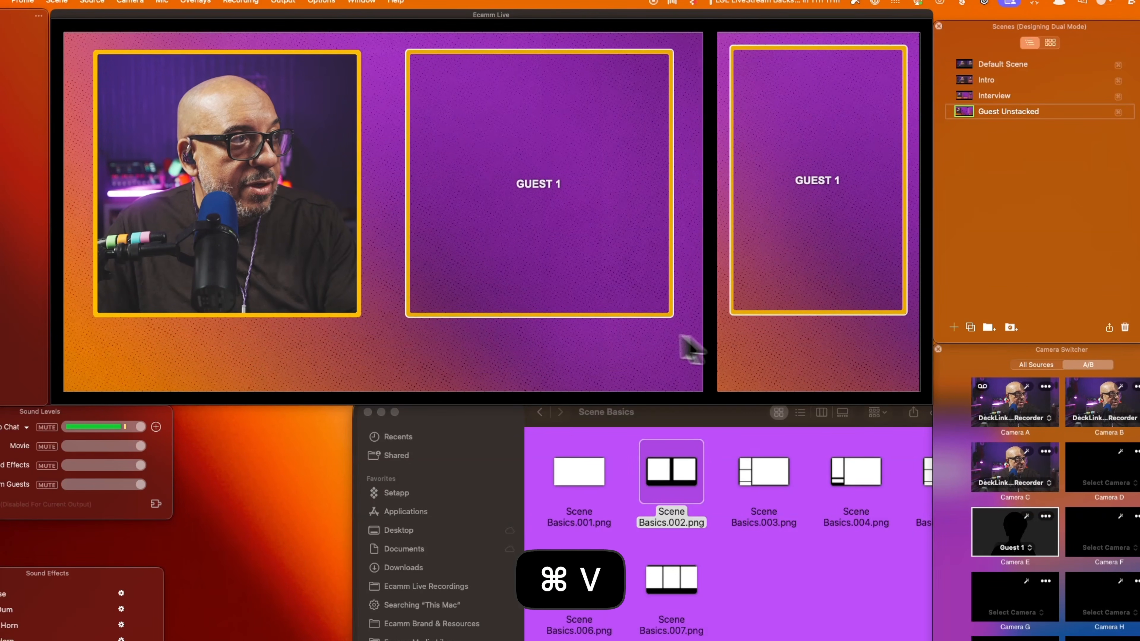
left_click_drag(516, 346, 800, 290)
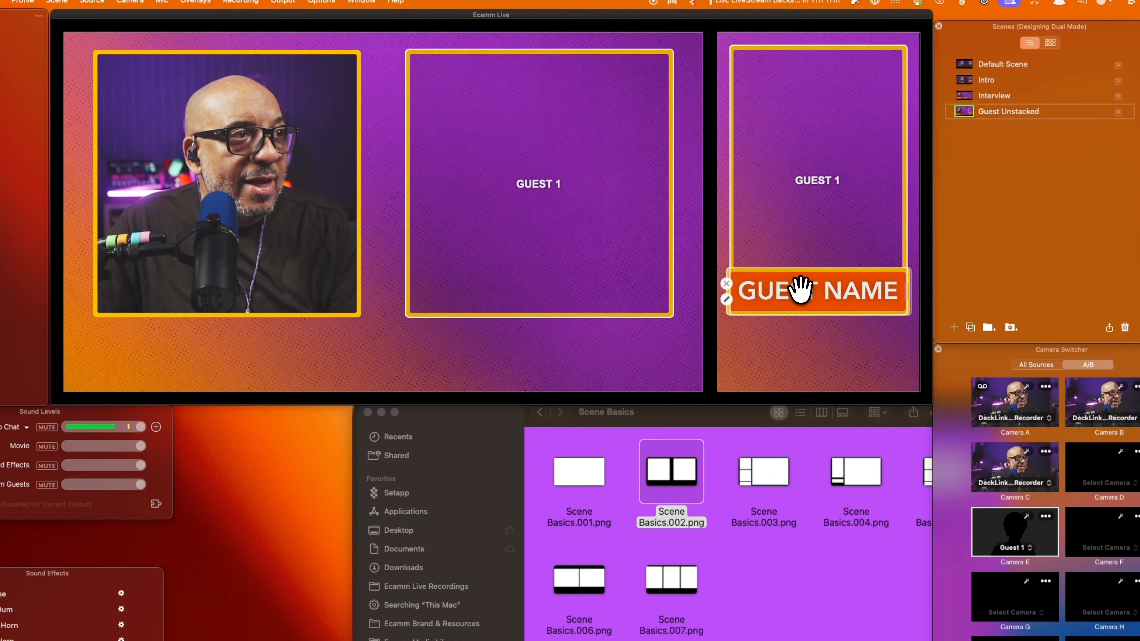
Step: Set the vertical GUEST NAME overlay's transition to None and preview the switch from Interview to Guest Unstacked
left_click(727, 300)
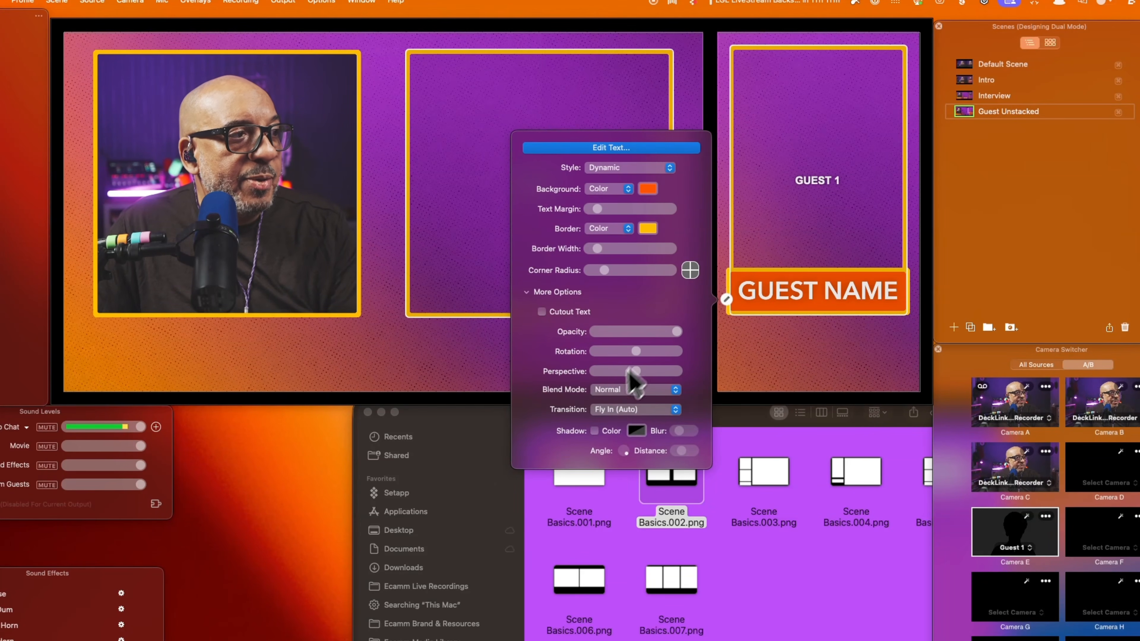
left_click(622, 410)
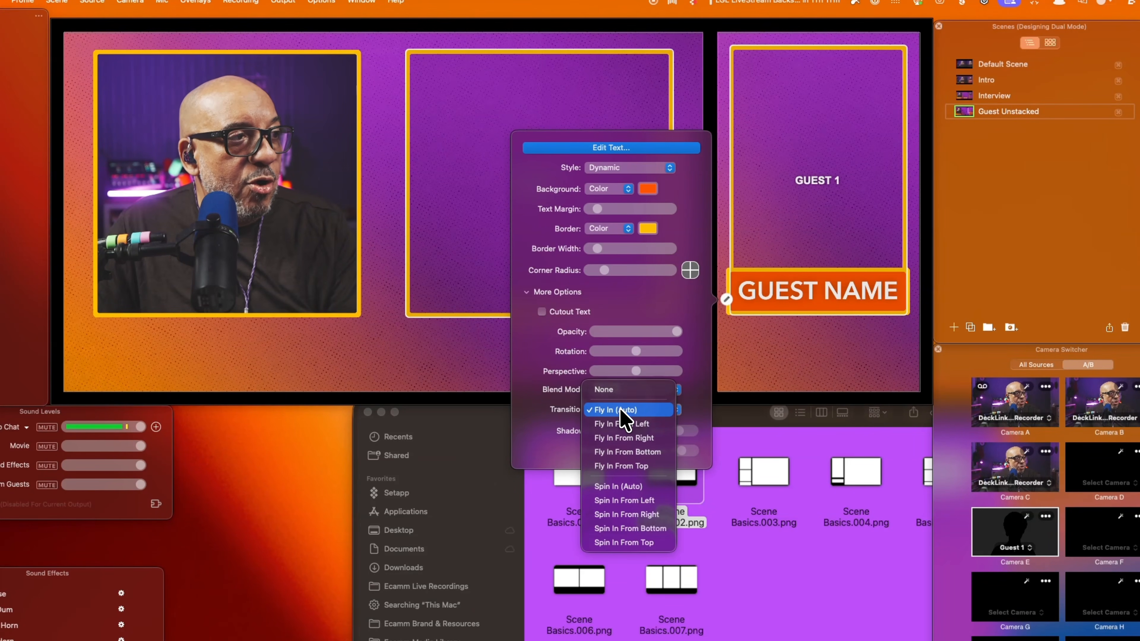
left_click(628, 390)
left_click(491, 364)
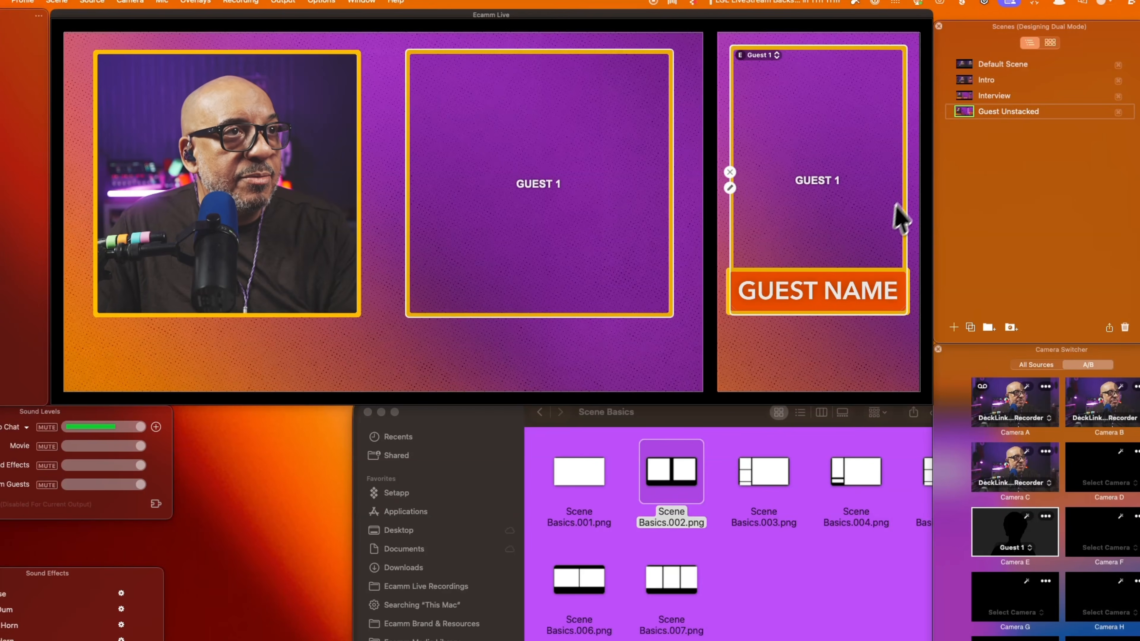
left_click(961, 98)
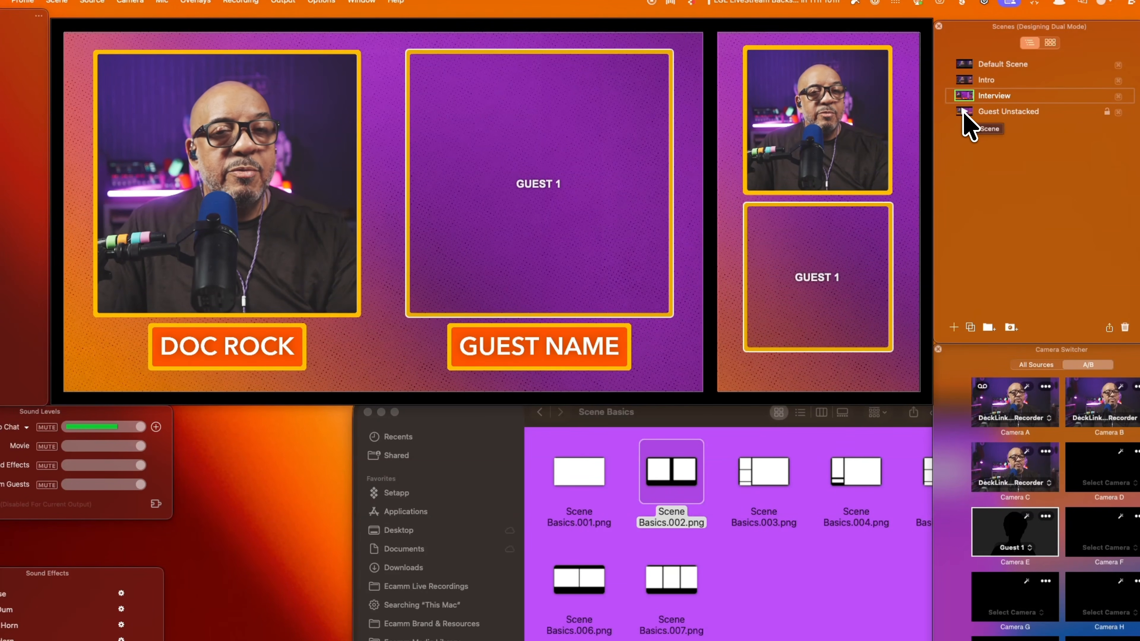
left_click(962, 113)
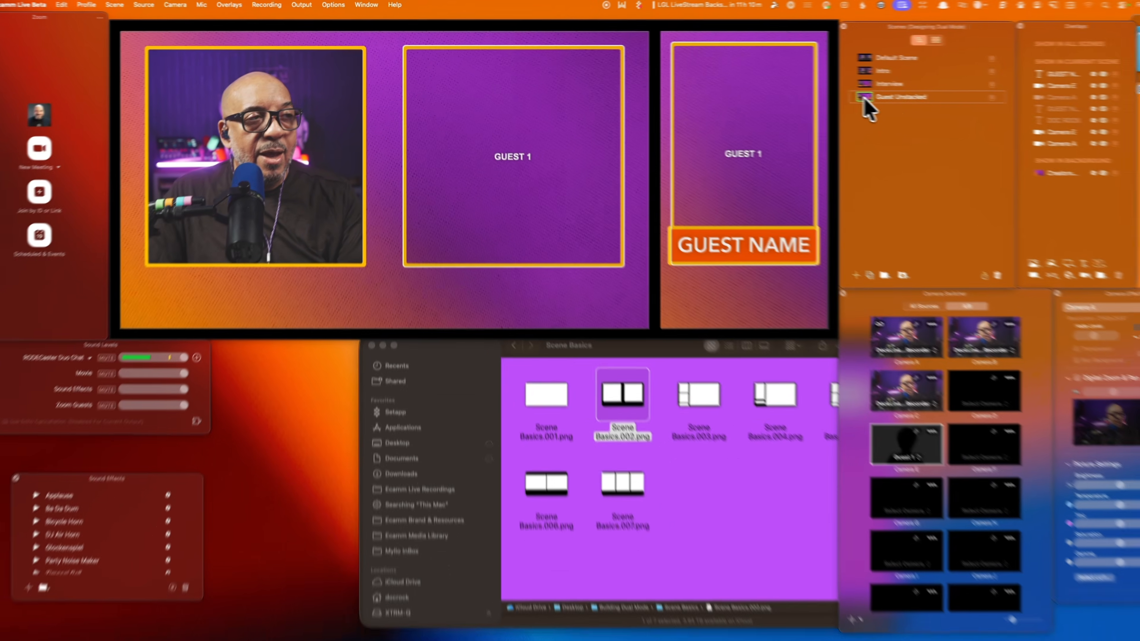
Step: Create a new scene named ScreenShare and bring the Scene Basics folder window to the front
scroll(931, 543, "down", 2)
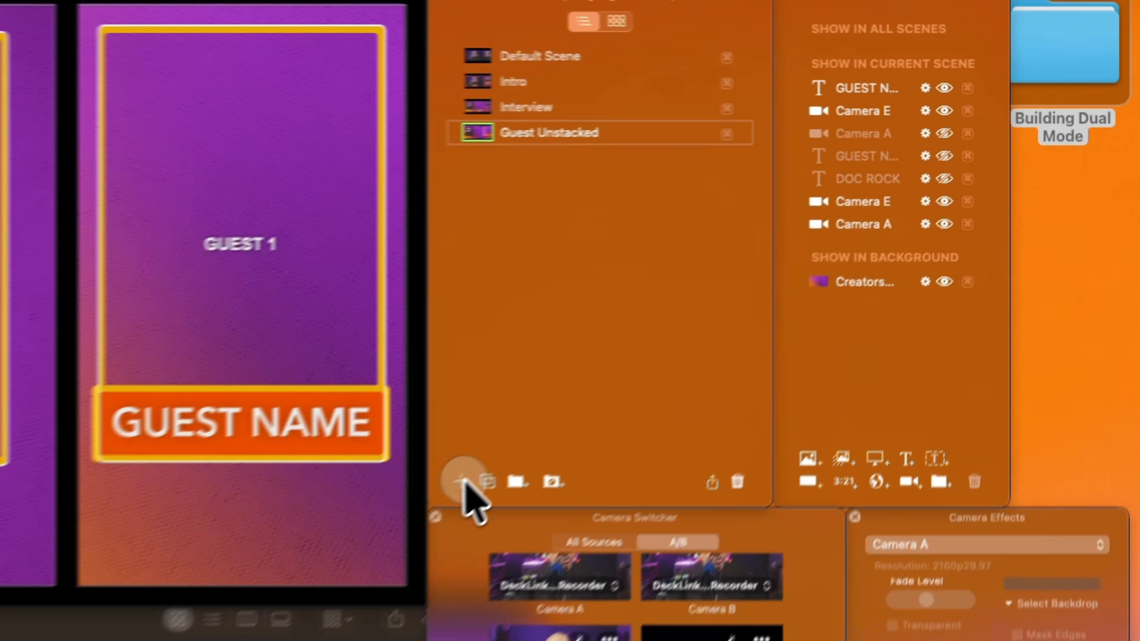
left_click(820, 256)
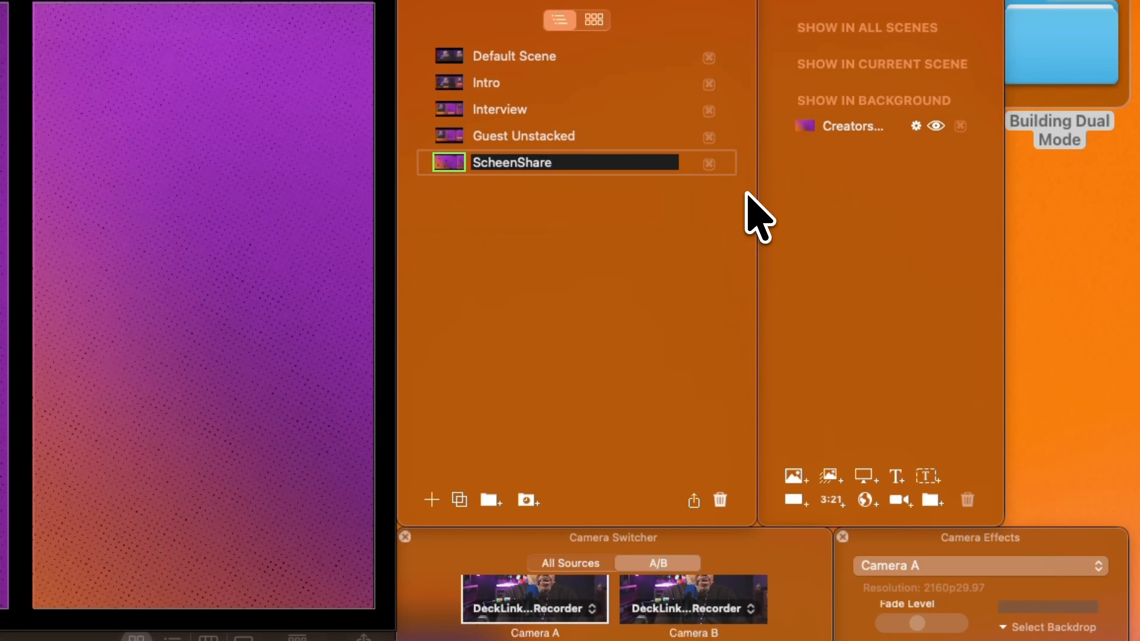
key("Left")
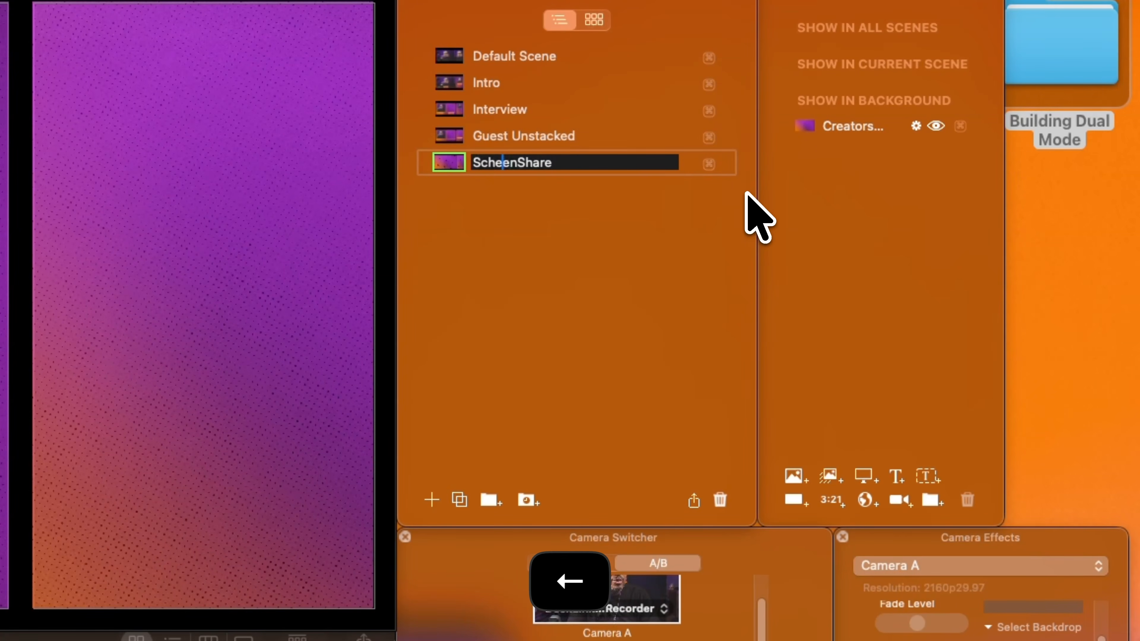
key("BackSpace")
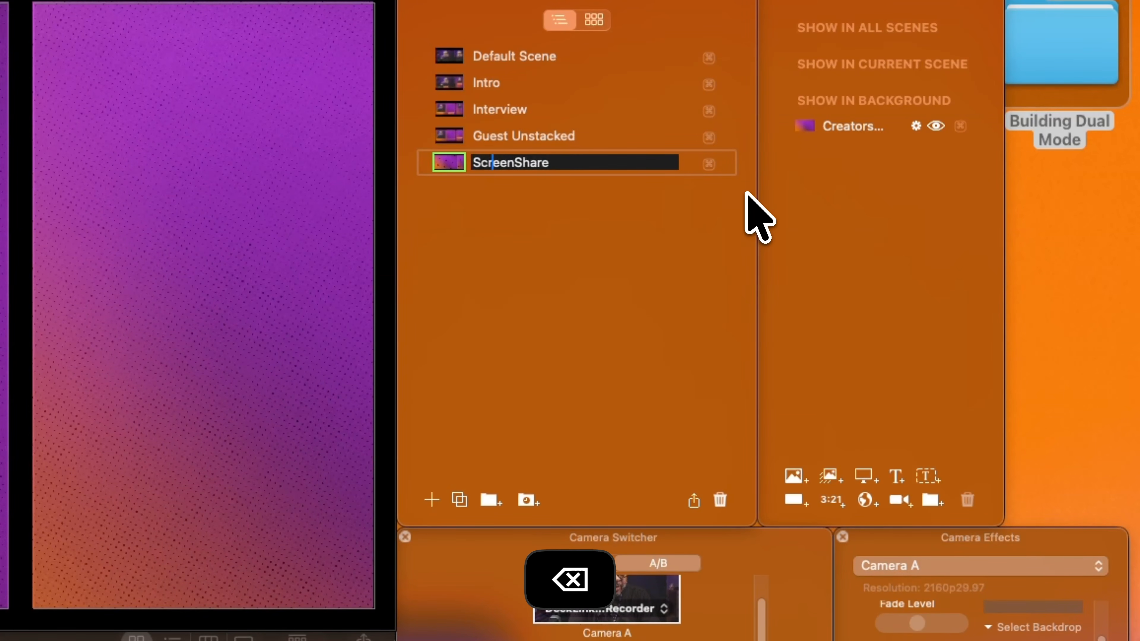
key("Return")
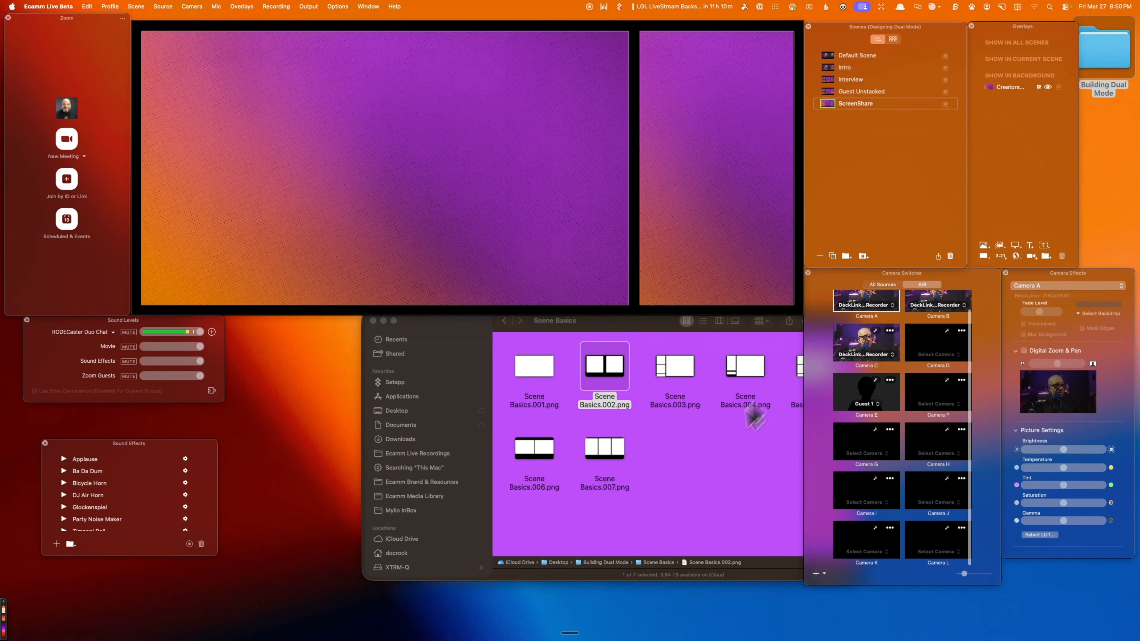
left_click(707, 463)
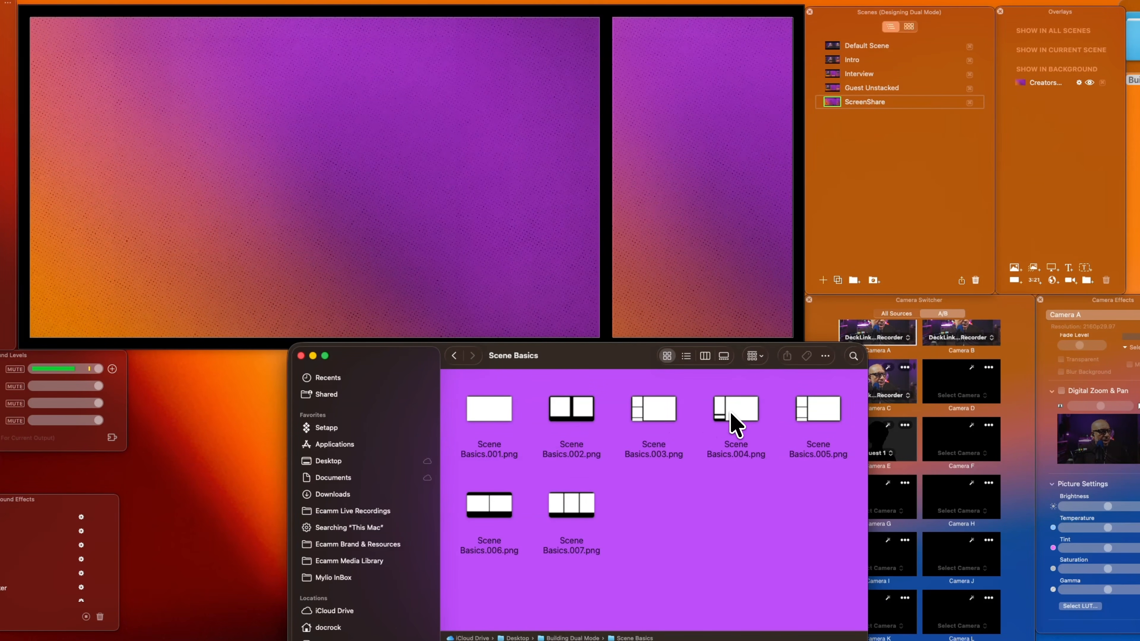
Step: Add Scene Basics.004.png to the ScreenShare scene's horizontal canvas as a layout template, then center it and resize it to fill the canvas
left_click_drag(731, 414, 326, 139)
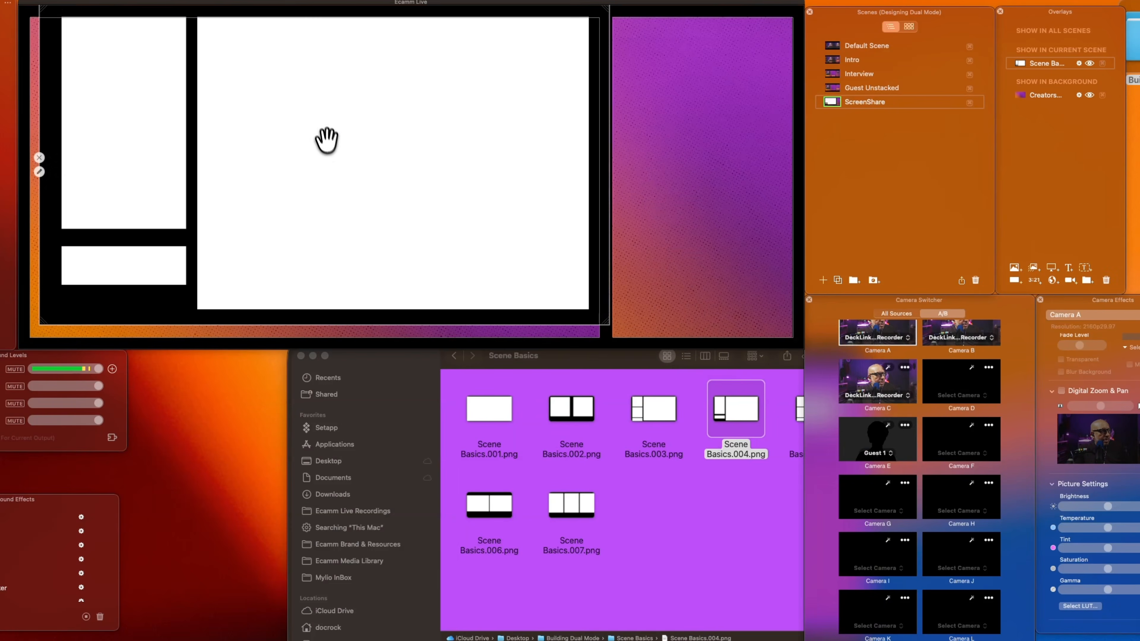
right_click(299, 167)
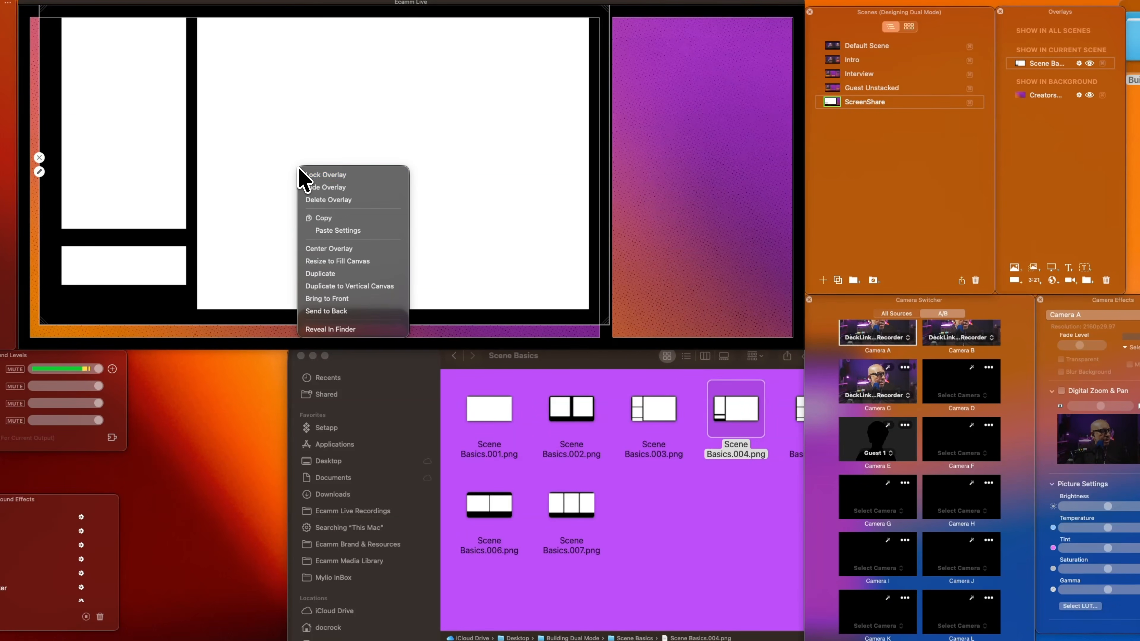
left_click(350, 249)
right_click(319, 204)
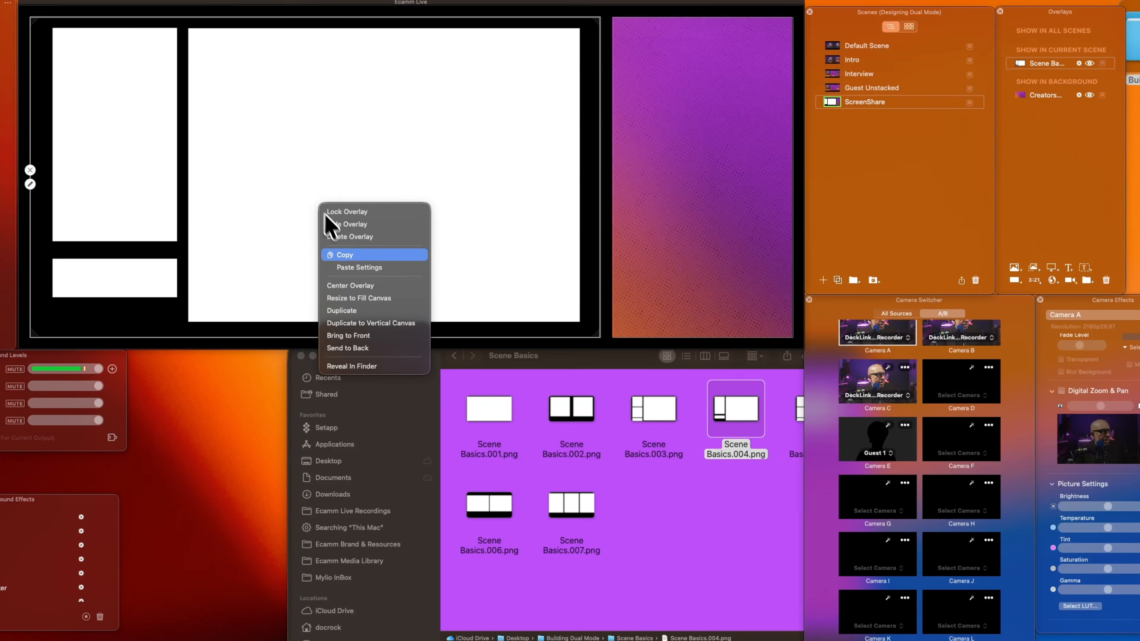
left_click(376, 298)
left_click(638, 505)
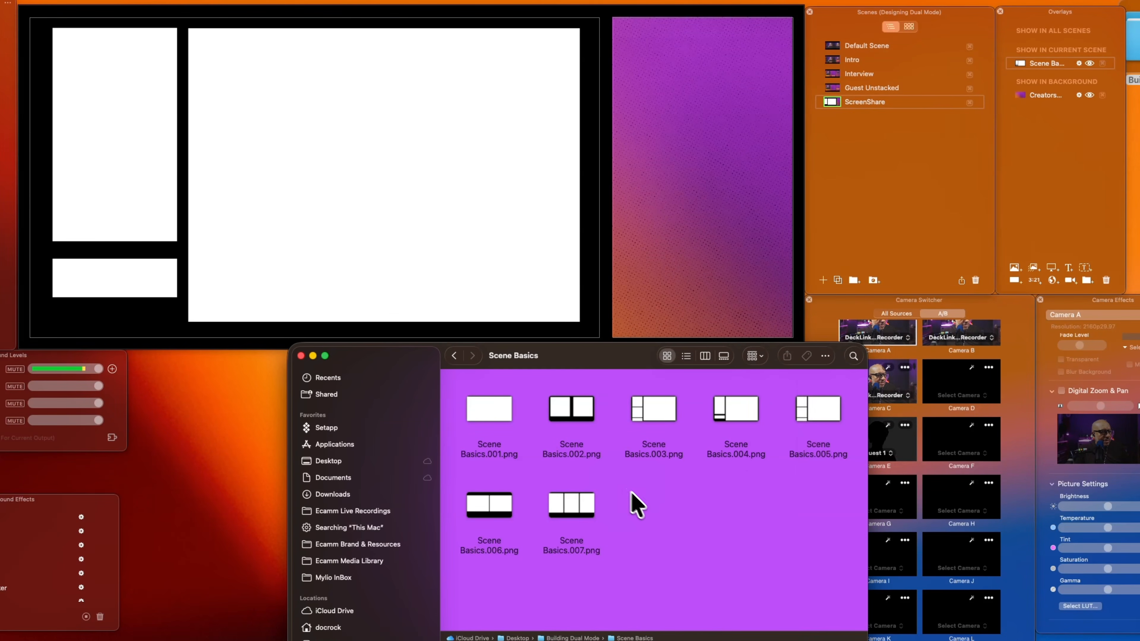
Step: Add Camera A to the ScreenShare horizontal canvas and fit it to the tall placeholder of the template
left_click(874, 344)
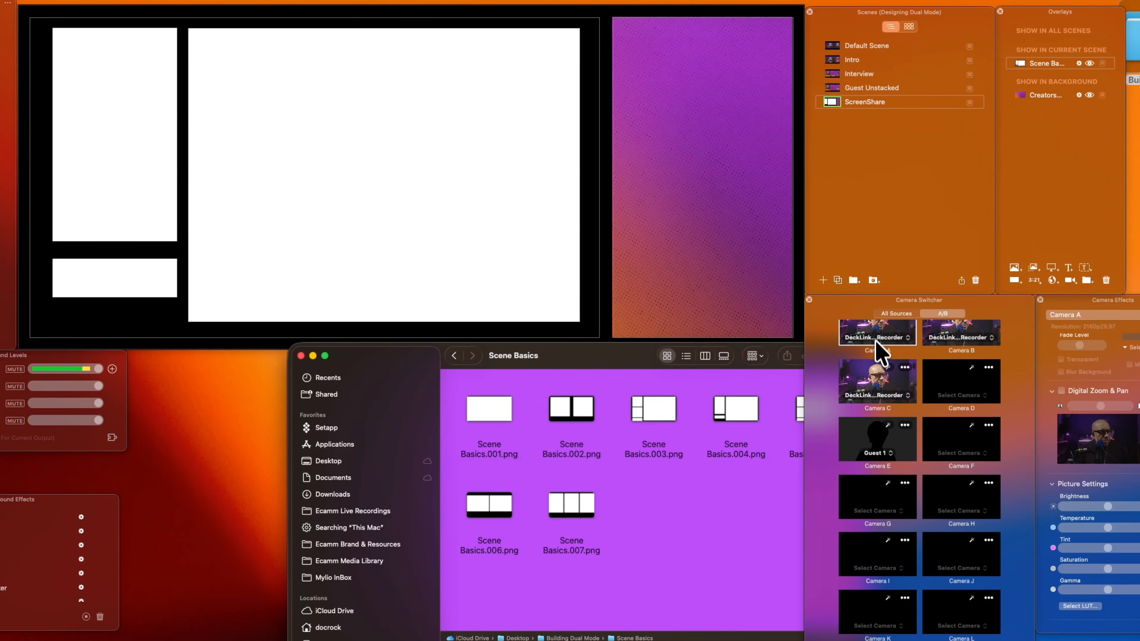
scroll(875, 346, "up", 2)
left_click_drag(876, 352, 132, 150)
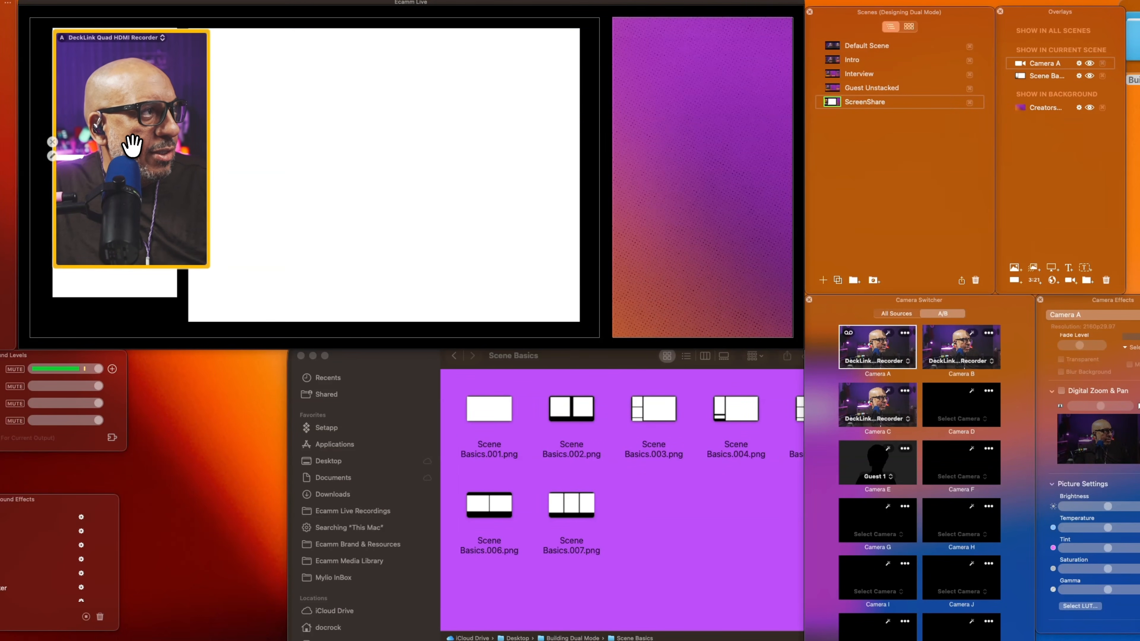
left_click_drag(205, 266, 150, 218)
key("super+z")
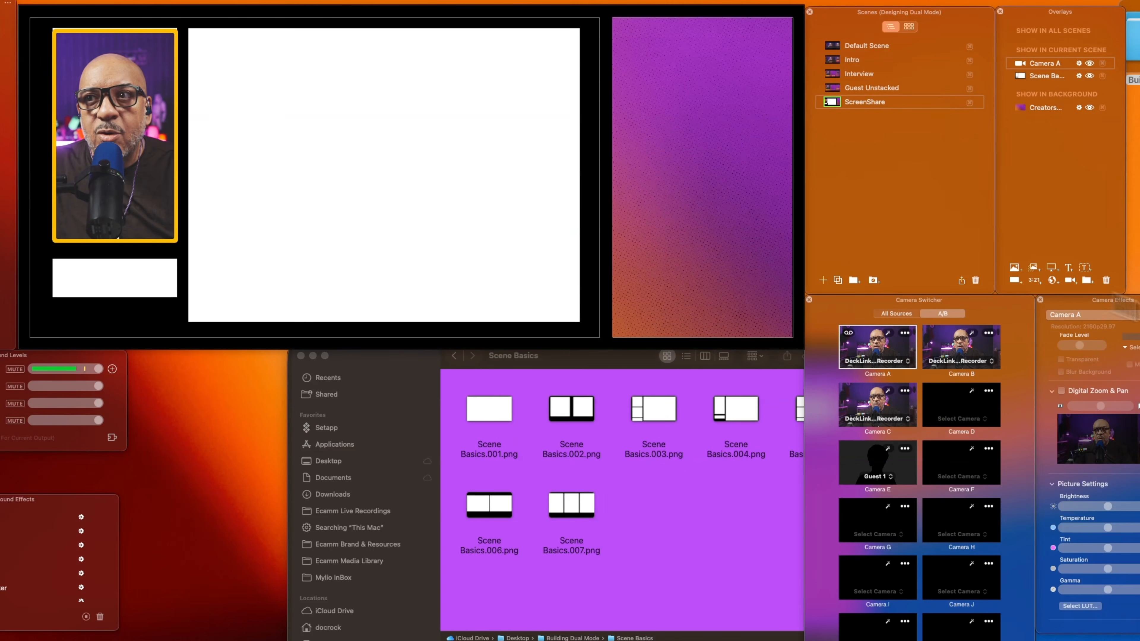
Step: Add a screen share overlay to the horizontal canvas and set it to show Brave Browser
left_click(1051, 268)
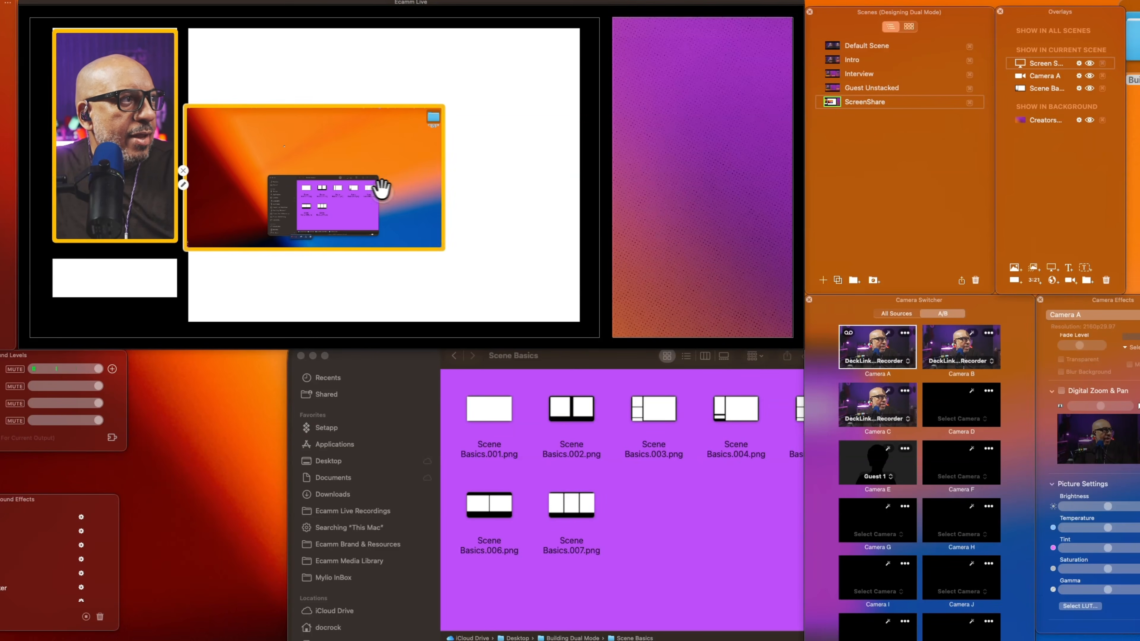
left_click(210, 185)
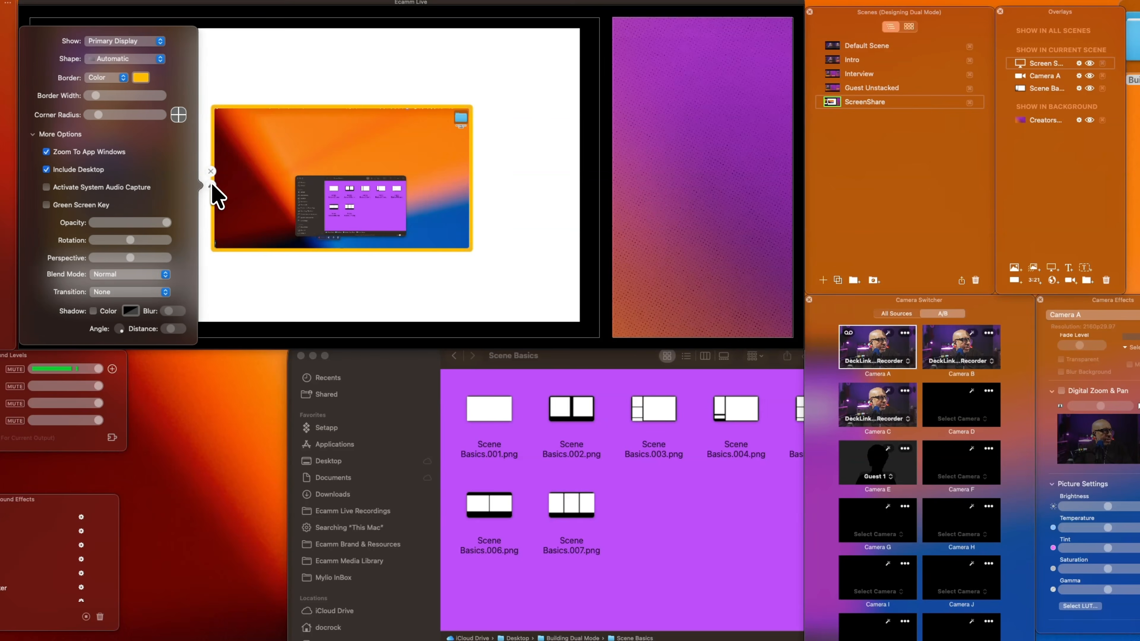
left_click(135, 61)
left_click(134, 67)
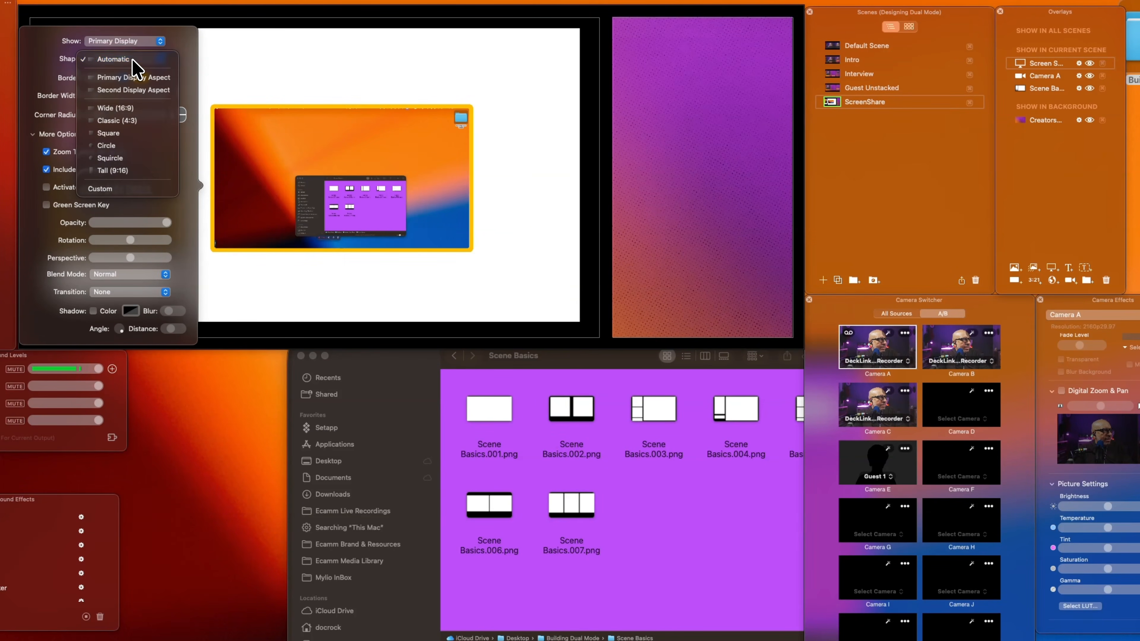
left_click(136, 43)
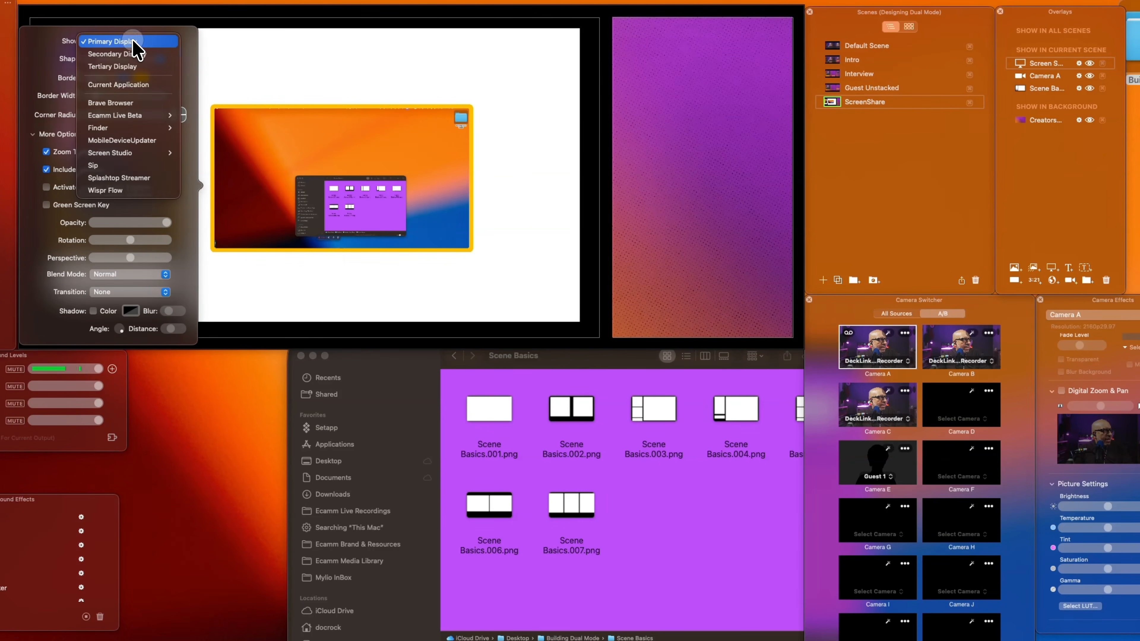
left_click(138, 104)
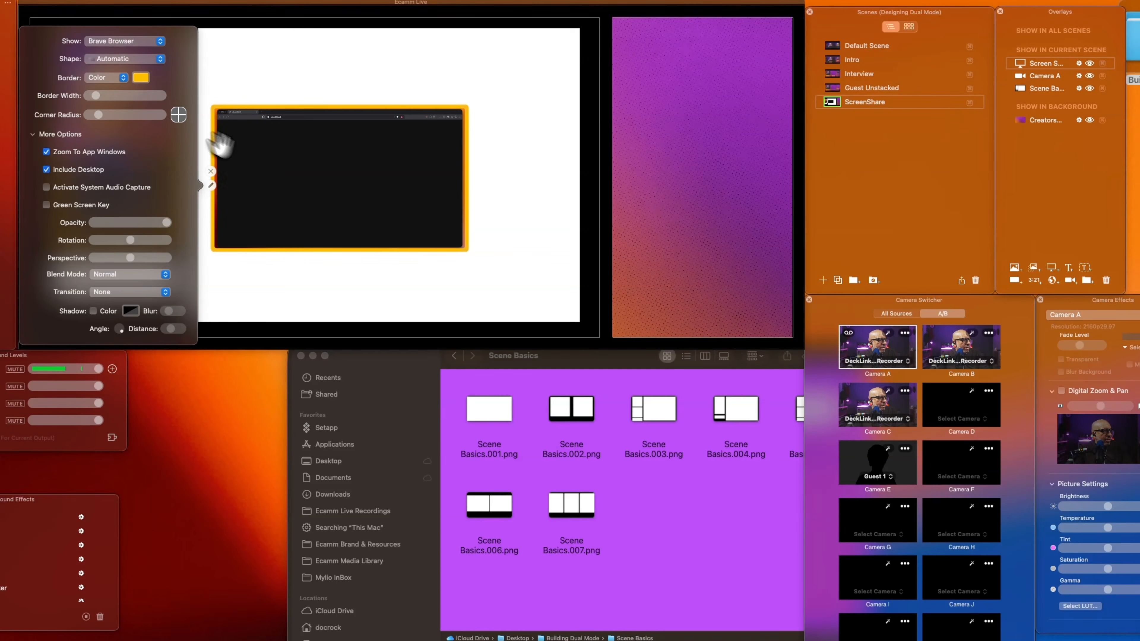
Step: Move and resize the Brave Browser overlay to span the width of the large placeholder, and delete the Scene Basics template overlay
left_click(272, 177)
left_click_drag(274, 175, 249, 107)
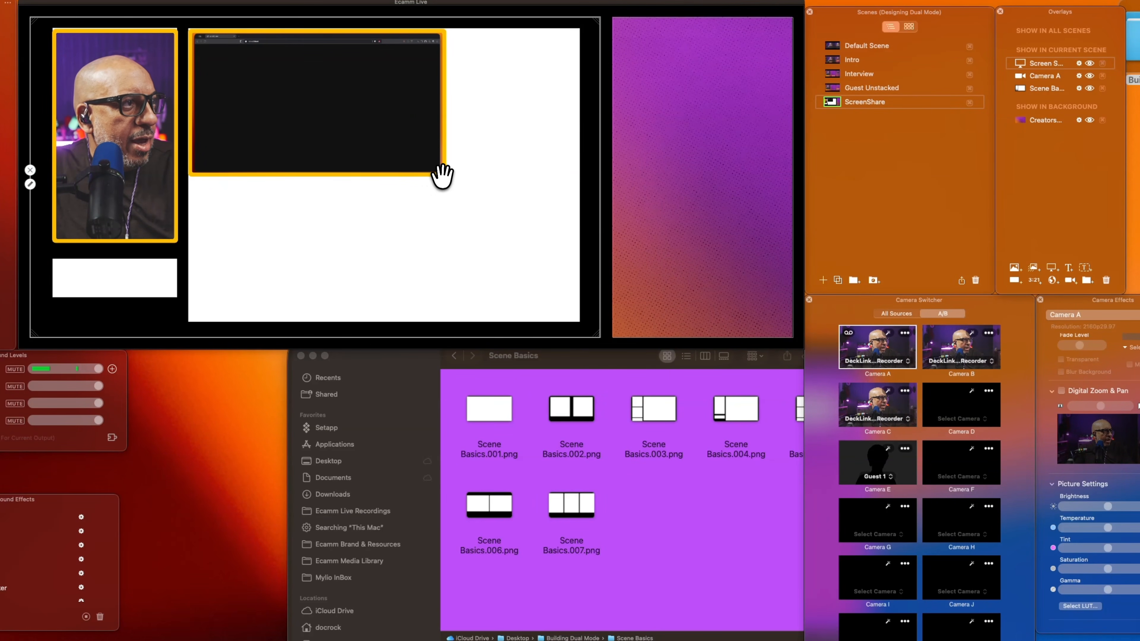
left_click_drag(443, 183, 573, 359)
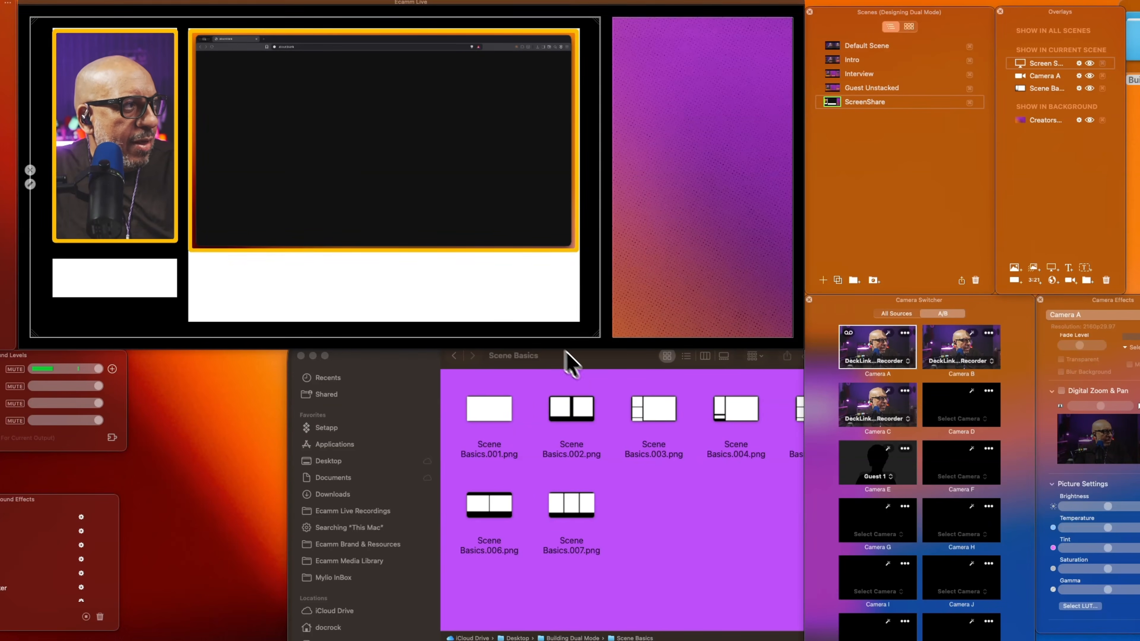
left_click_drag(376, 253, 376, 256)
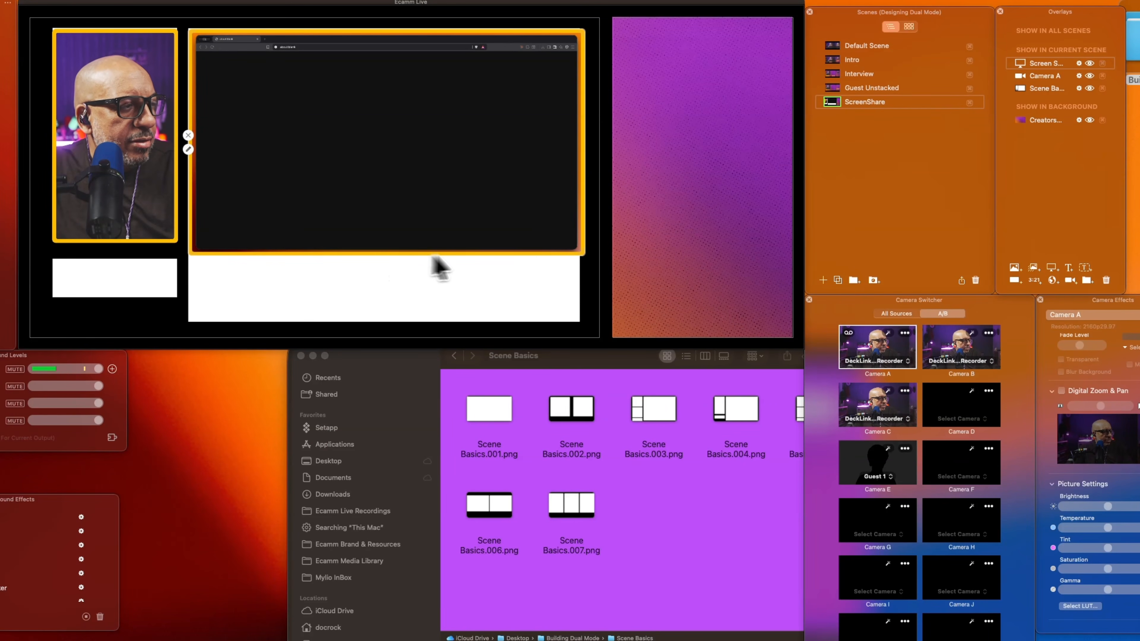
left_click_drag(586, 193, 582, 192)
left_click_drag(504, 198, 505, 195)
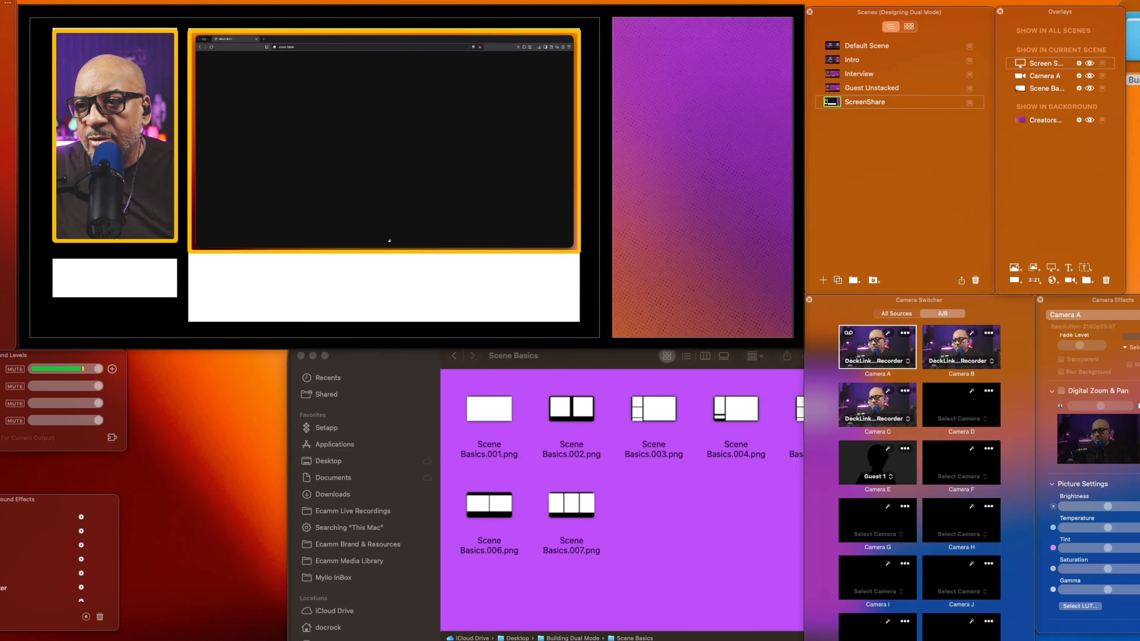
left_click_drag(385, 247, 339, 247)
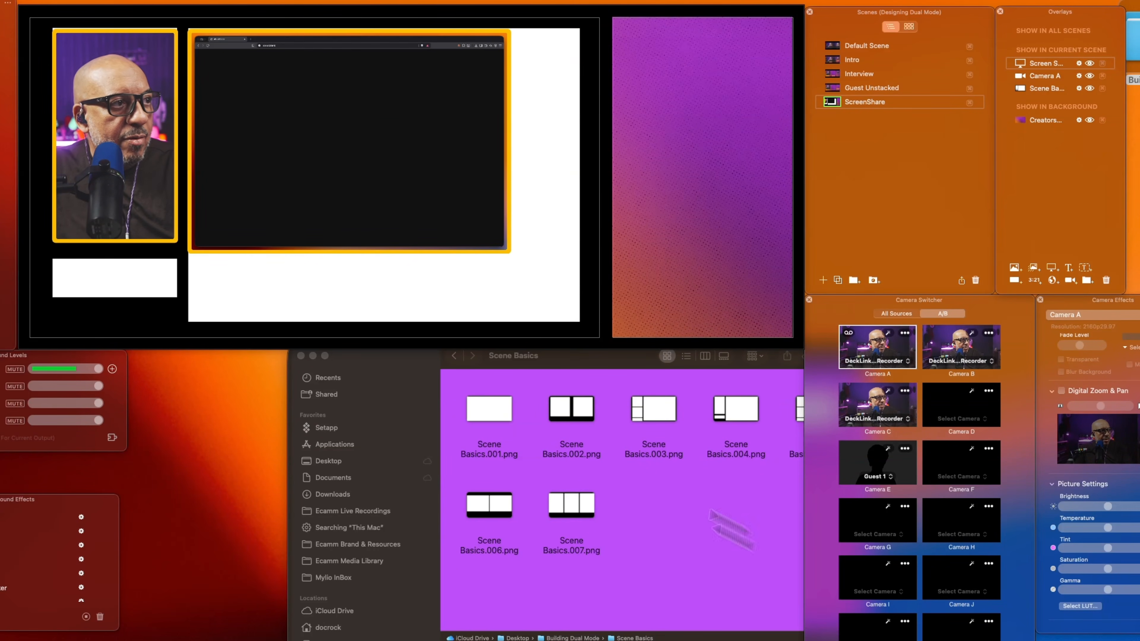
left_click_drag(506, 252, 581, 346)
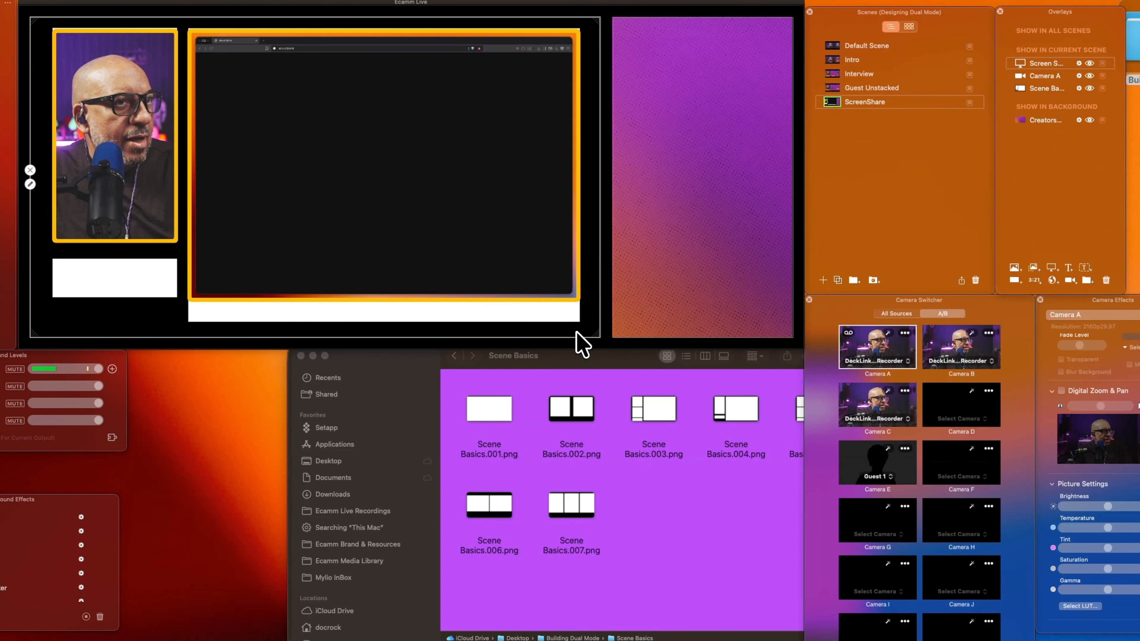
left_click(1052, 88)
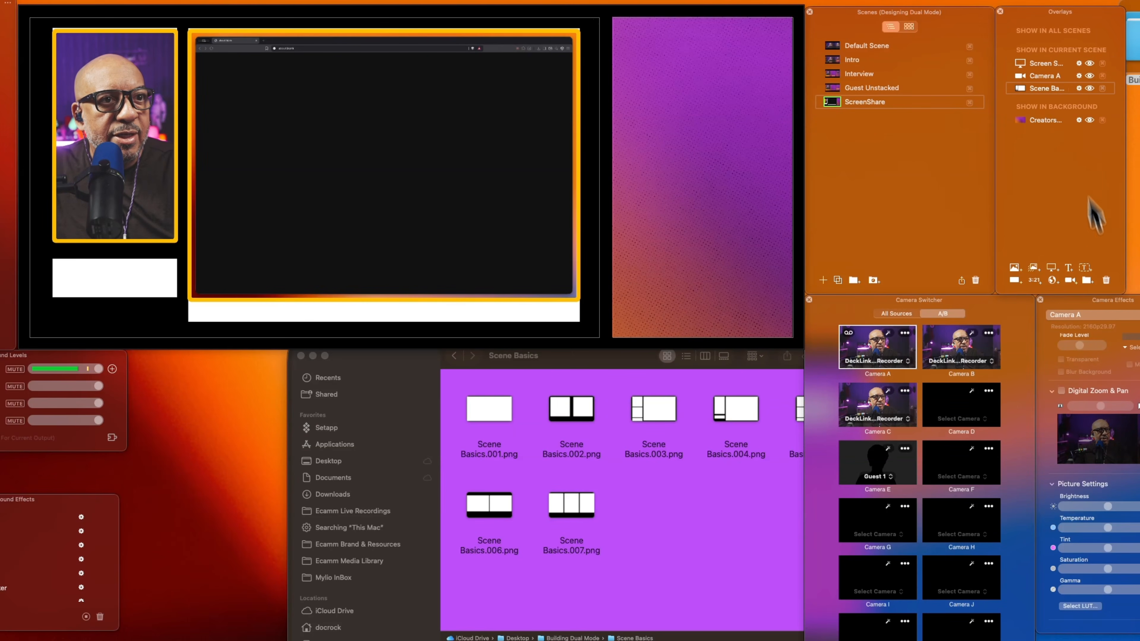
left_click(1106, 281)
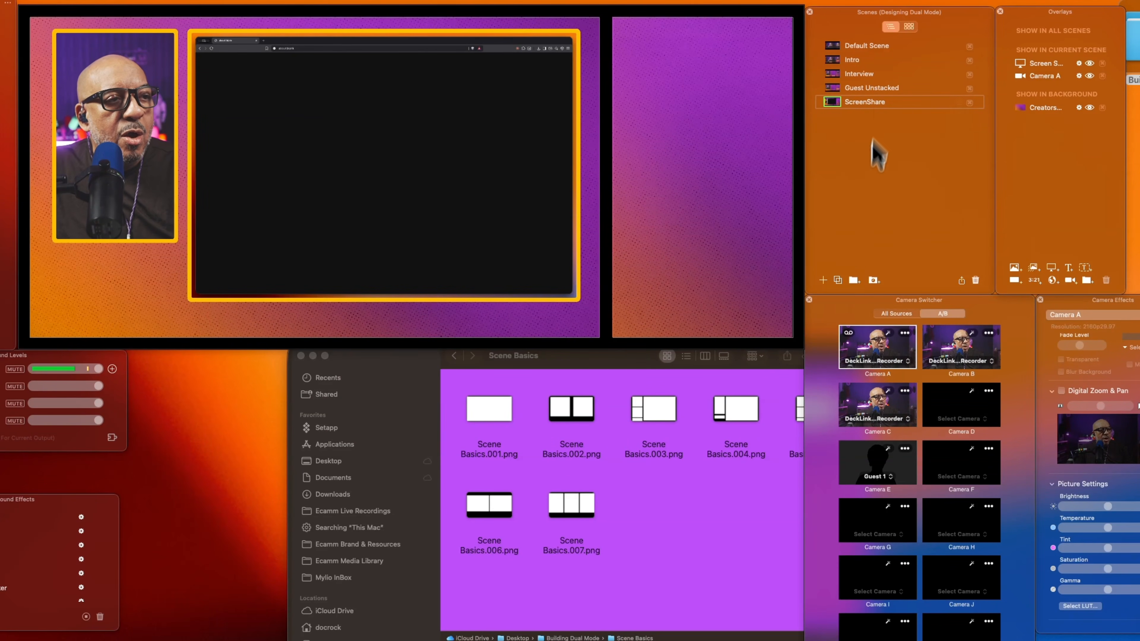
Step: Duplicate the ScreenShare scene and name the copy Guest Screenshare
left_click(838, 280)
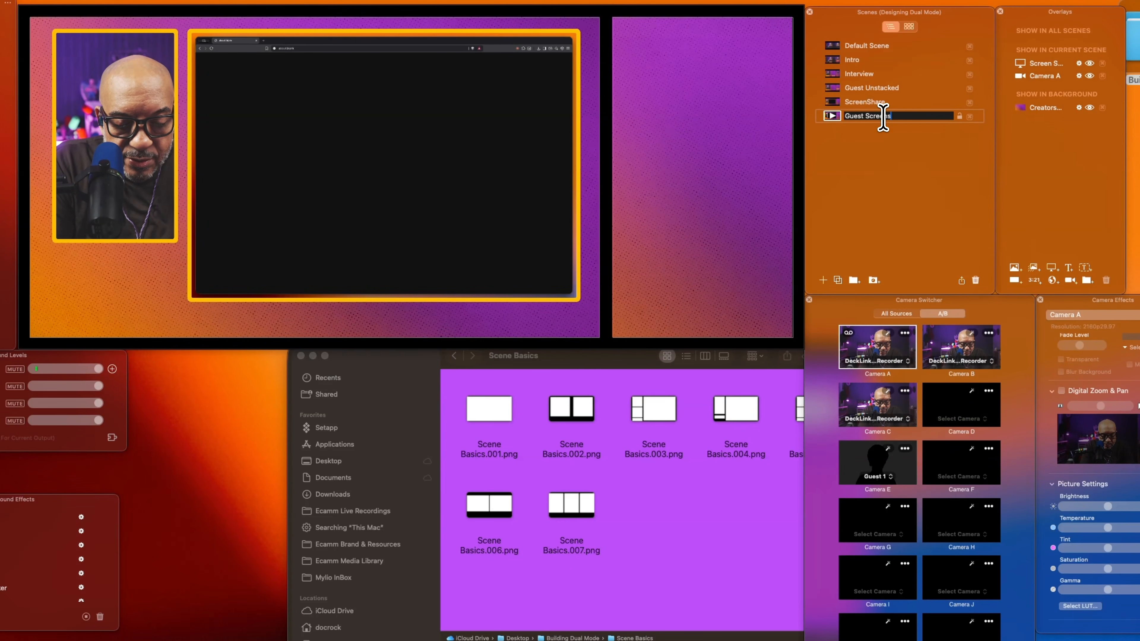
type("Guest Screenshare")
key("Return")
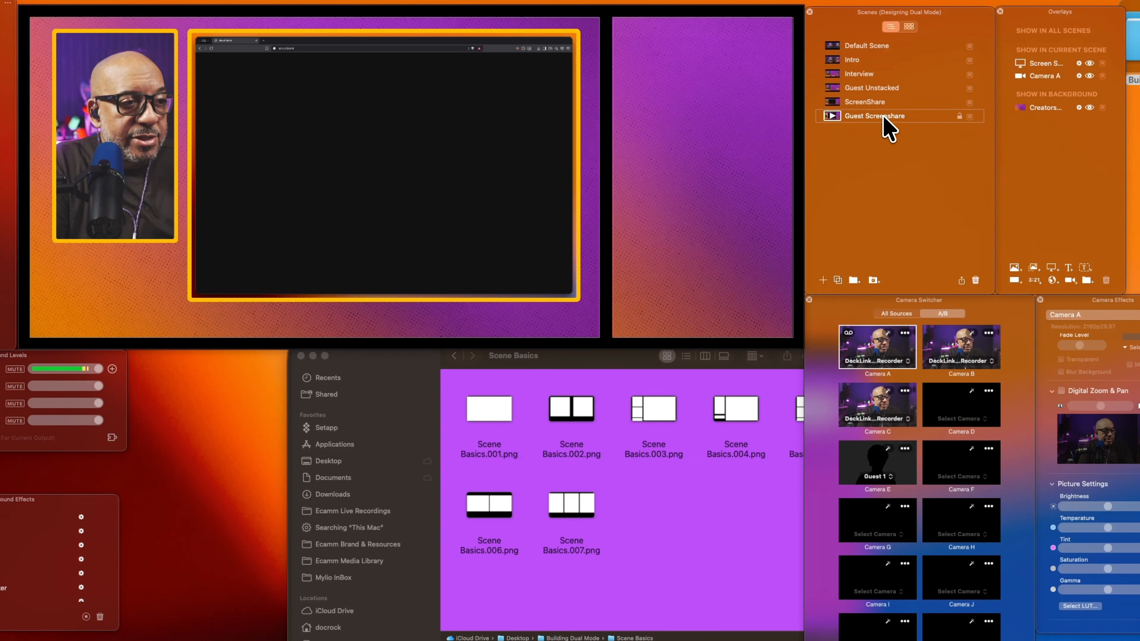
Step: Add Scene Basics.003.png to Guest Screenshare, center it, fill the horizontal canvas with it and order it beneath the camera and screen overlays
left_click(758, 512)
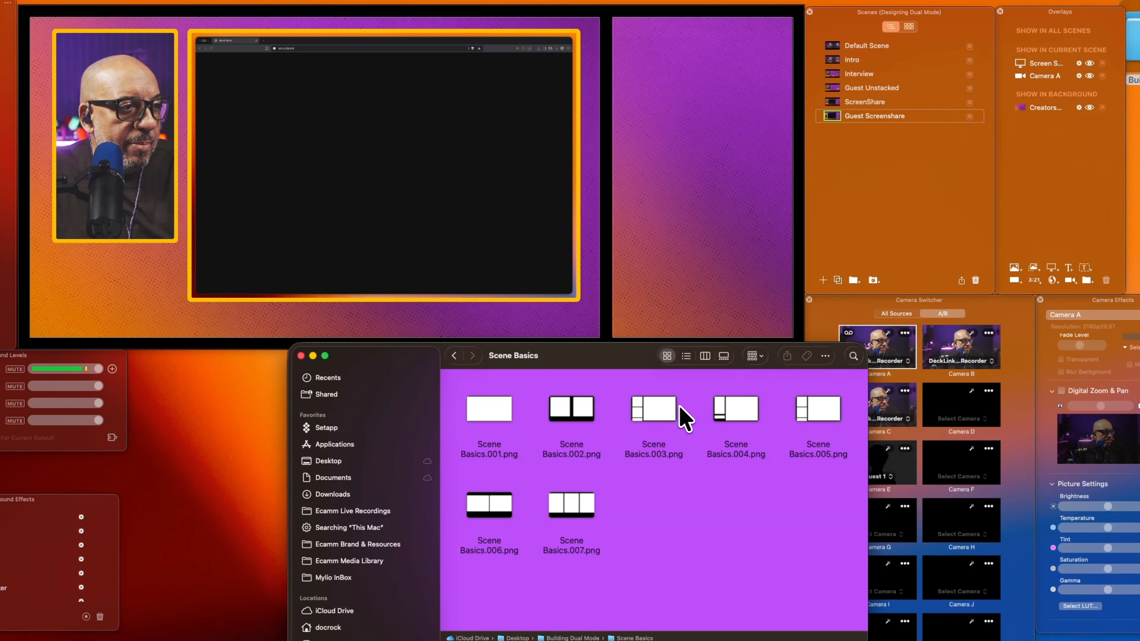
left_click_drag(662, 415, 357, 202)
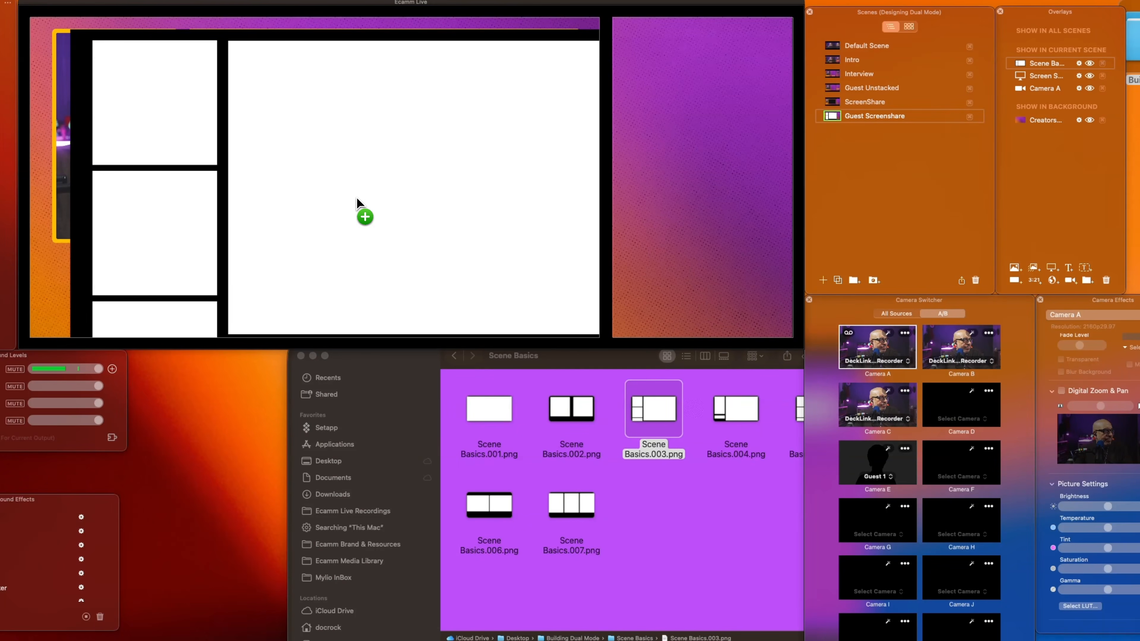
right_click(358, 202)
left_click(399, 283)
right_click(375, 241)
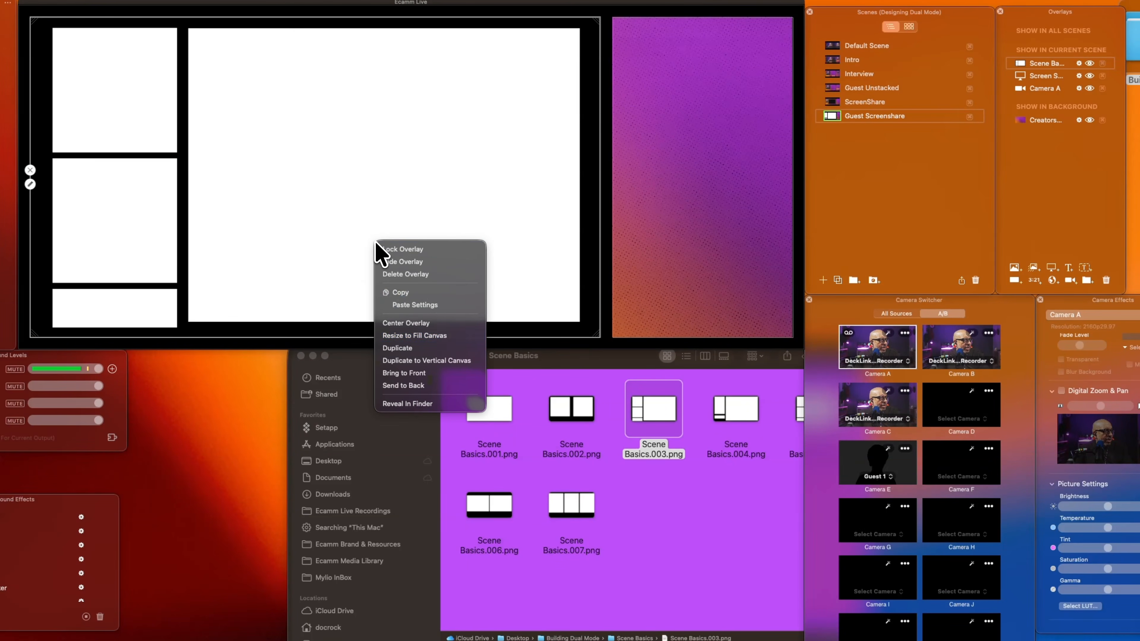
left_click(452, 341)
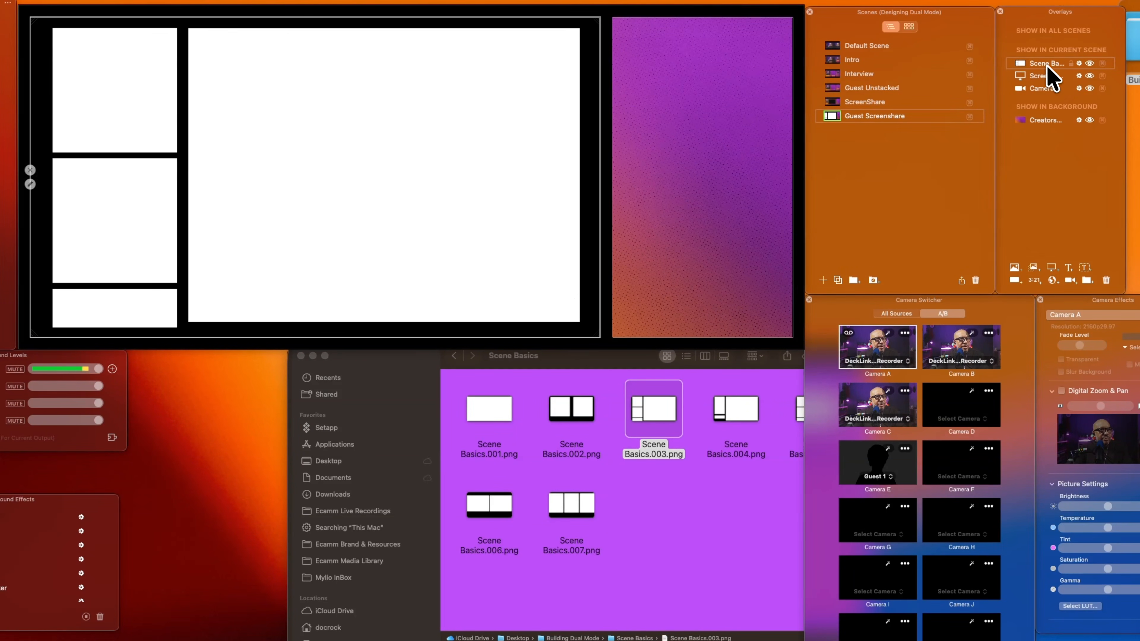
left_click_drag(1052, 64, 1048, 98)
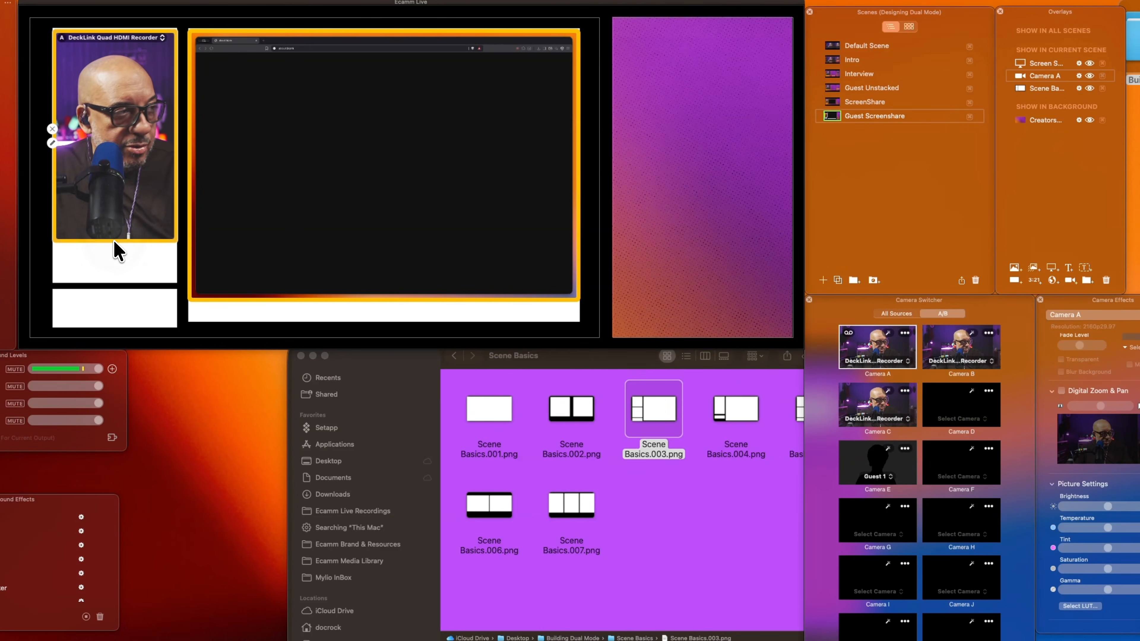
Step: Crop Camera A to the upper square placeholder and place a duplicate of it in the square placeholder below
left_click_drag(113, 239, 132, 153)
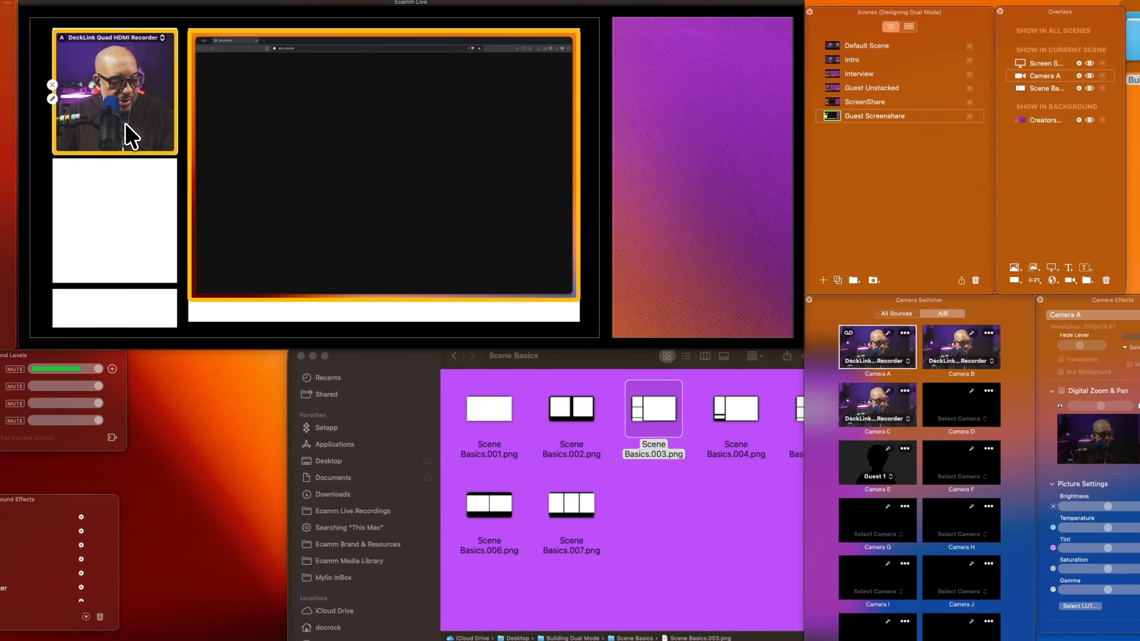
left_click_drag(127, 114, 128, 251)
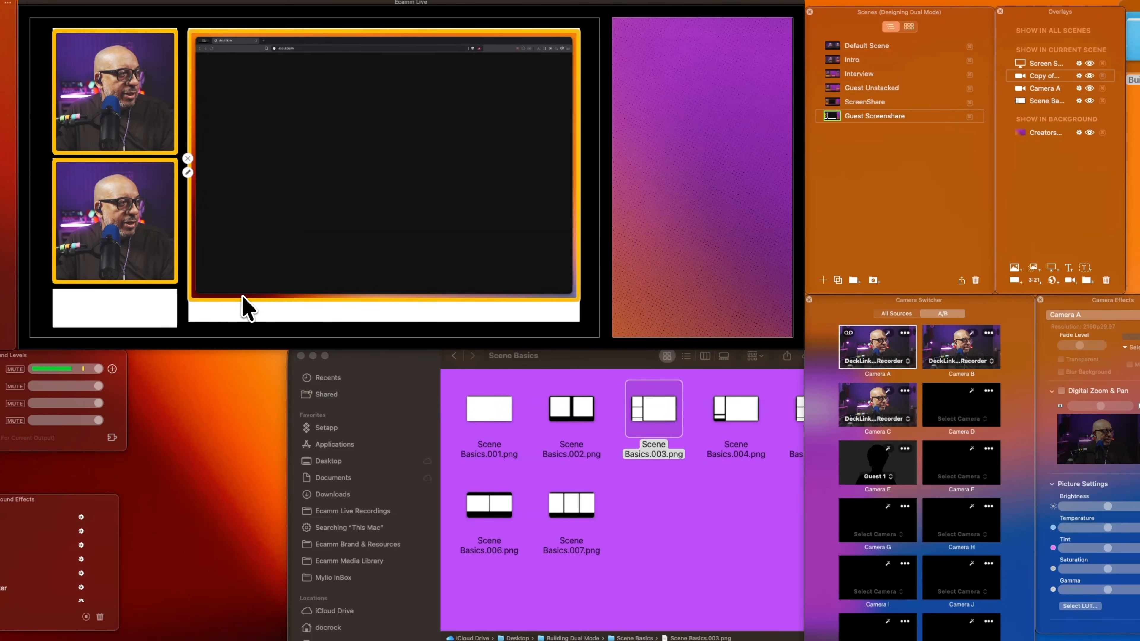
Step: Set the Brave Browser screen share's shape to Custom and resize it to span the large placeholder's width, leaving a band free below
left_click_drag(245, 299, 253, 288)
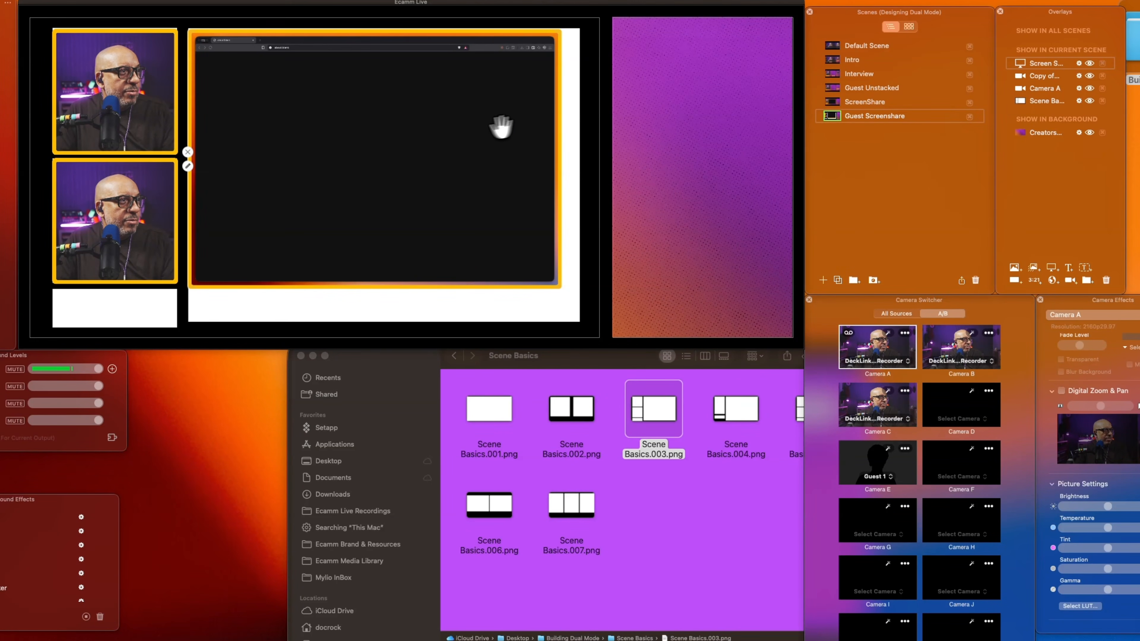
left_click_drag(469, 131, 468, 128)
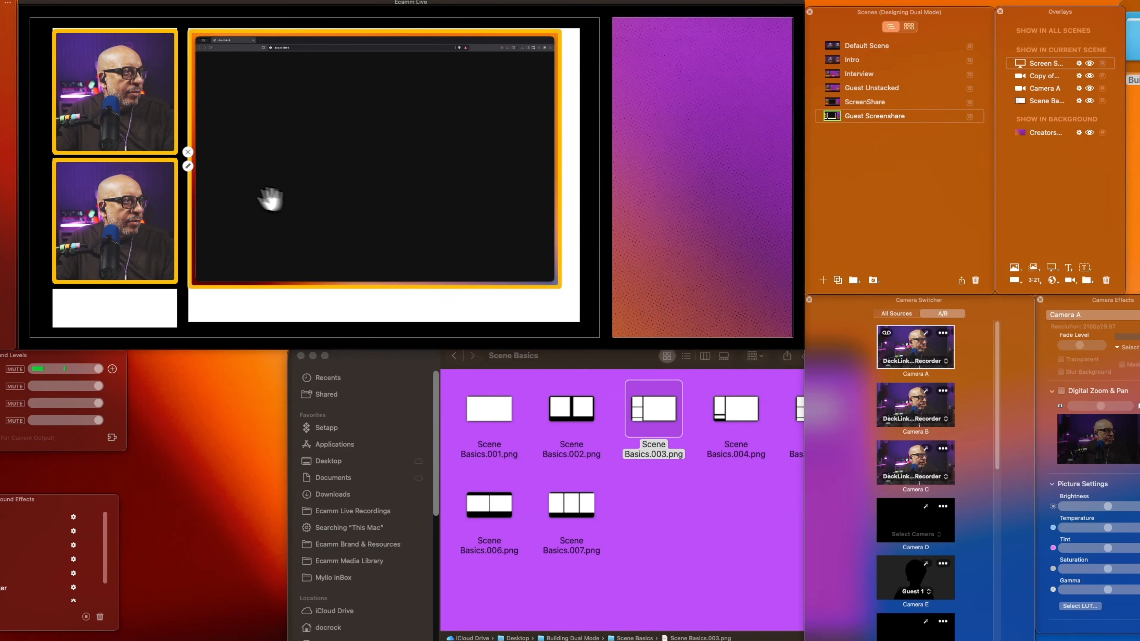
left_click(187, 166)
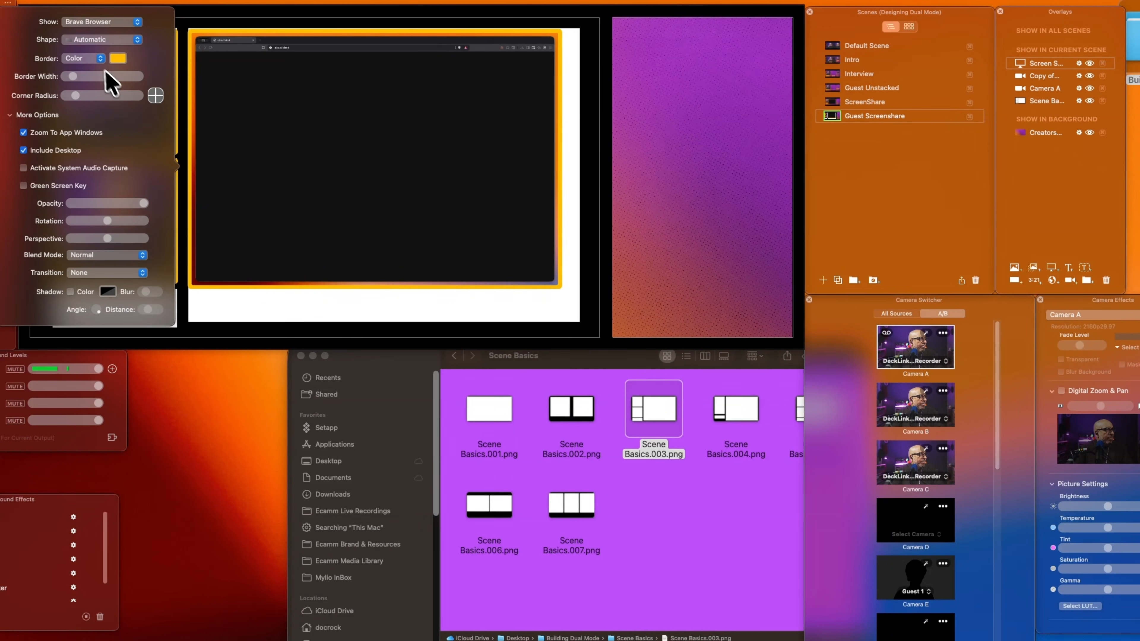
left_click(118, 45)
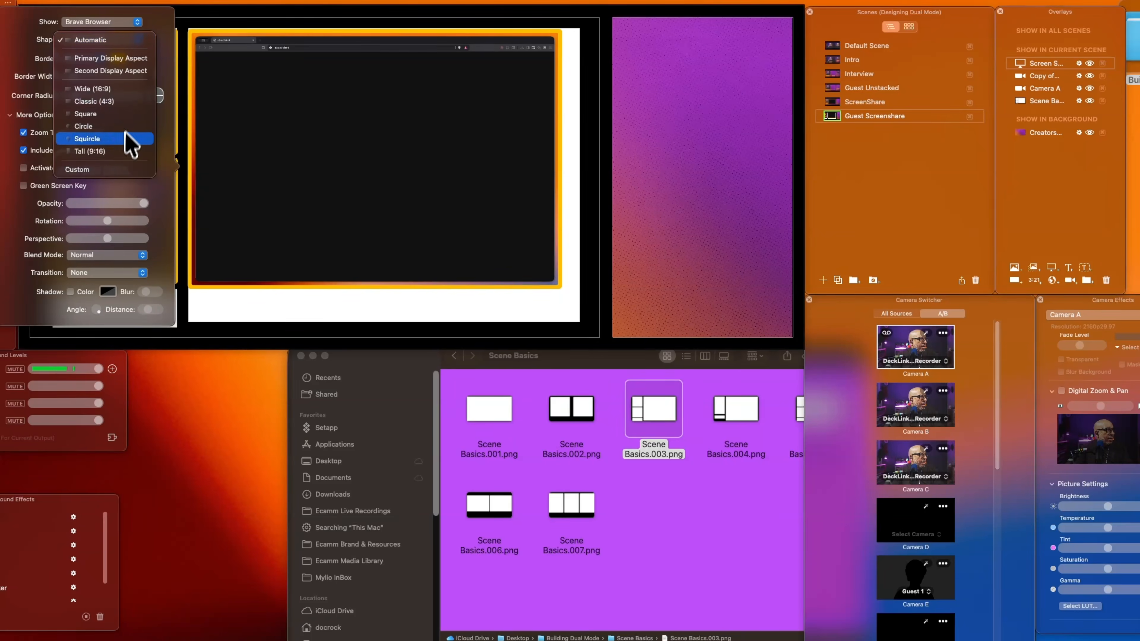
left_click(112, 169)
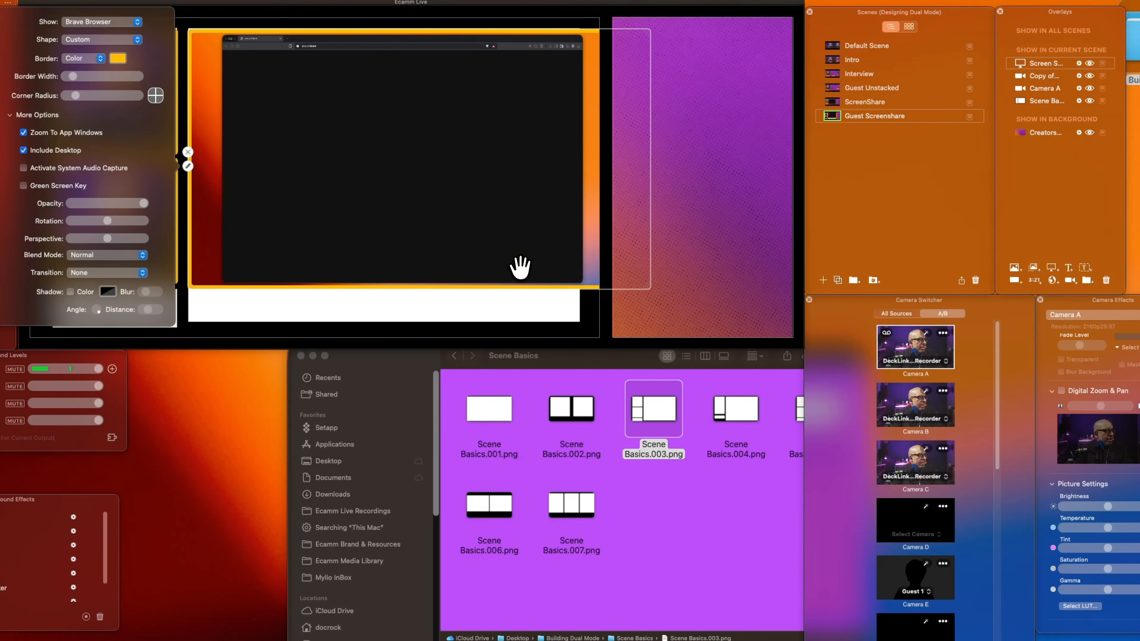
scroll(515, 257, "down", 5)
left_click_drag(515, 257, 464, 218)
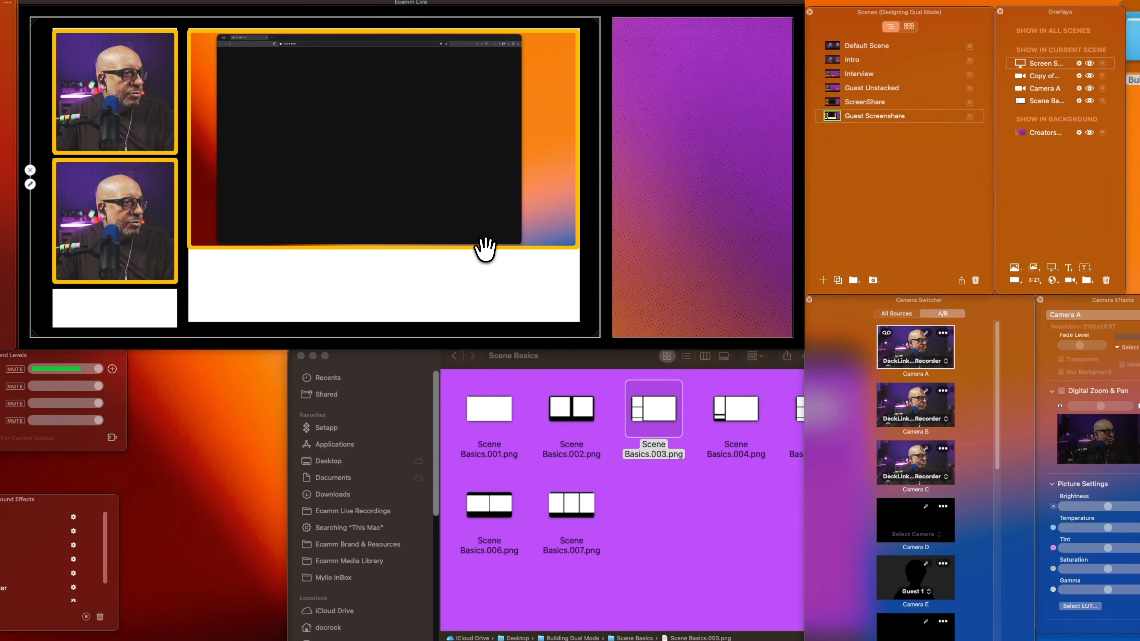
scroll(488, 263, "up", 4)
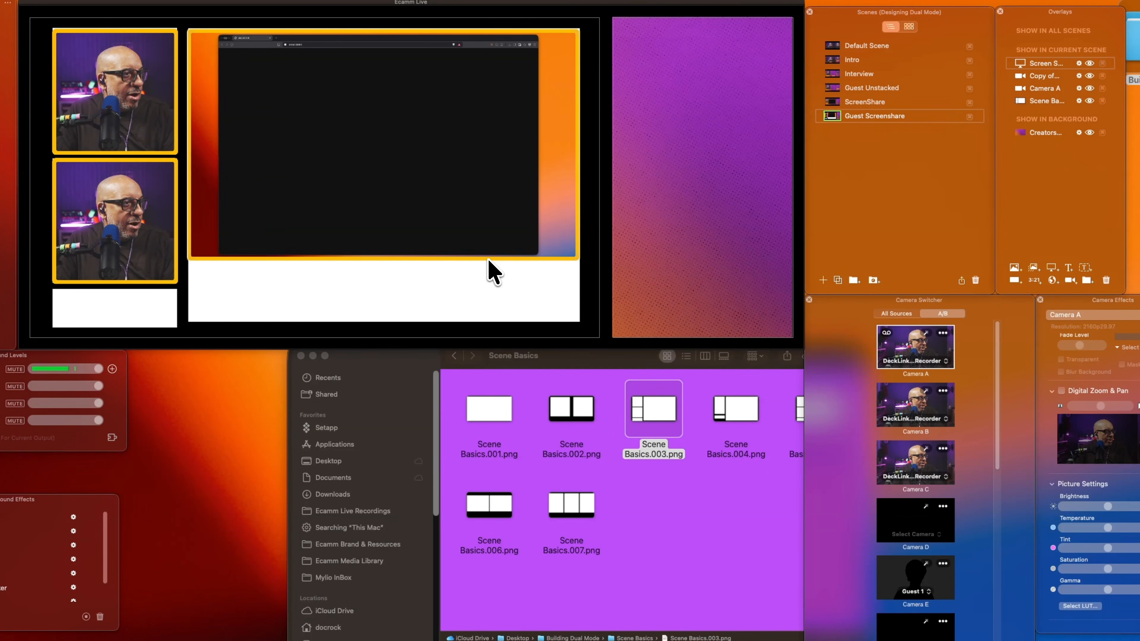
scroll(488, 263, "up", 1)
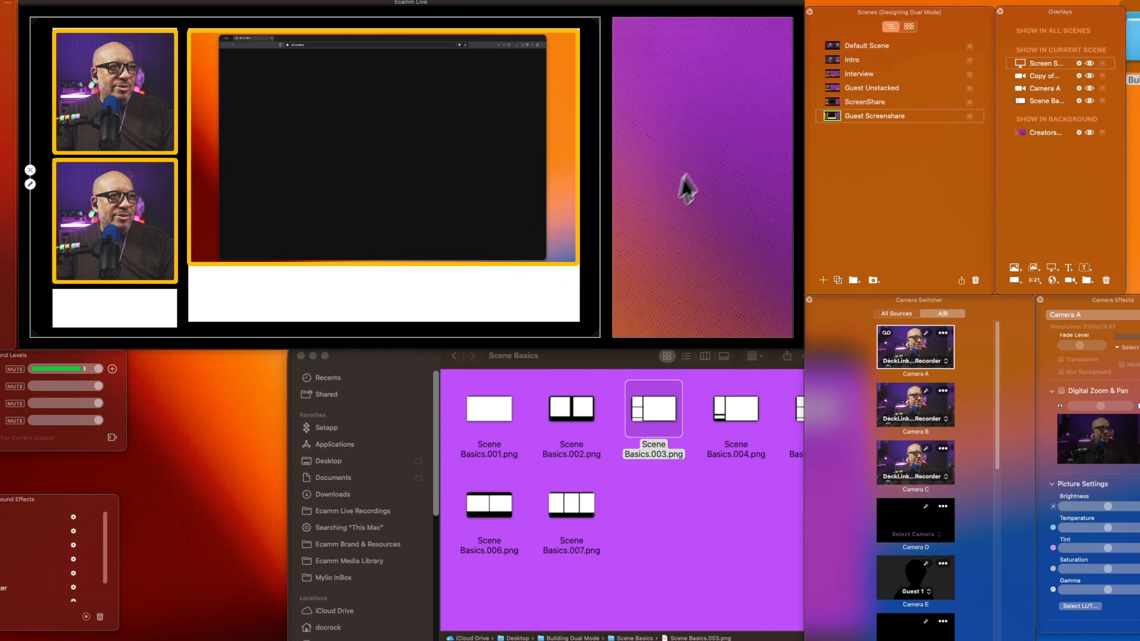
Step: Delete the Scene Basics template overlay from Guest Screenshare and compare the scene with ScreenShare before returning to it
left_click(1044, 100)
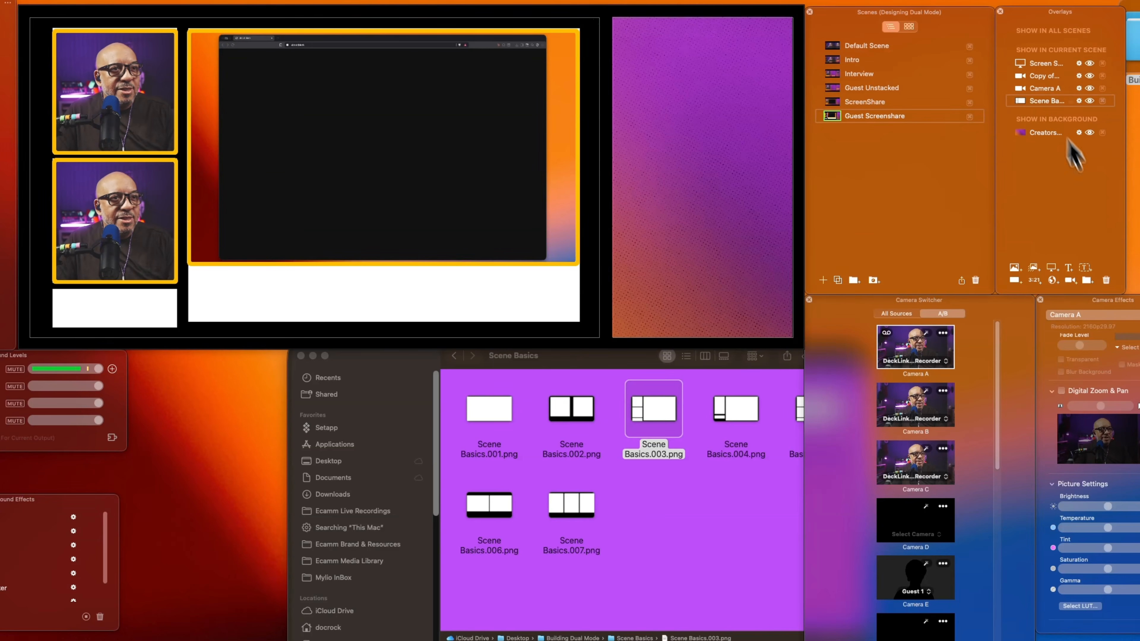
left_click(1107, 280)
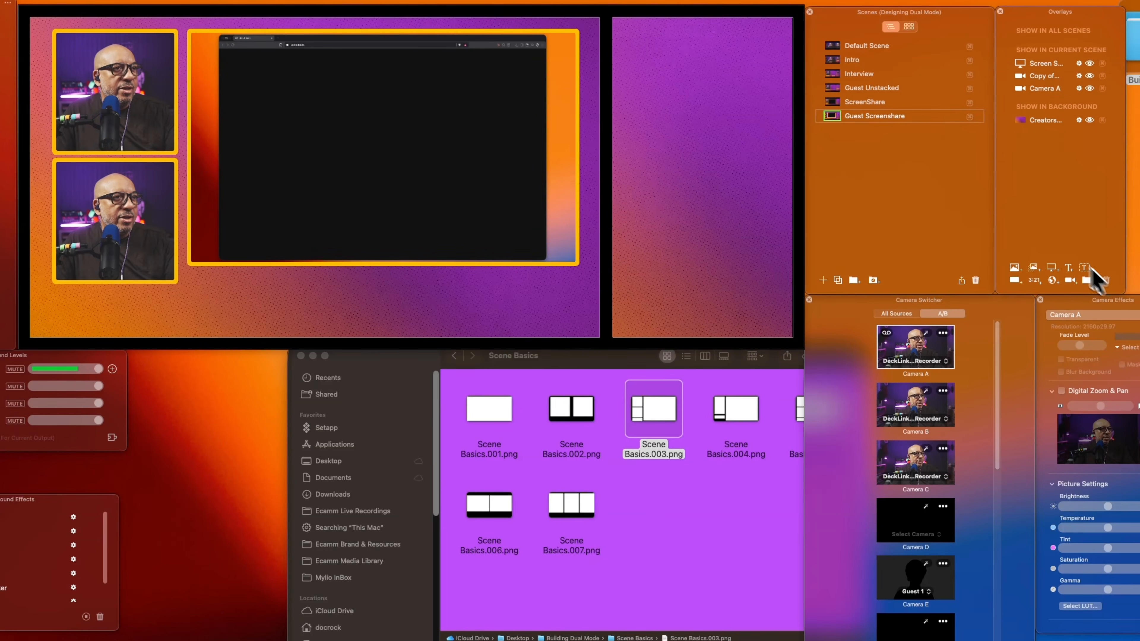
left_click(832, 103)
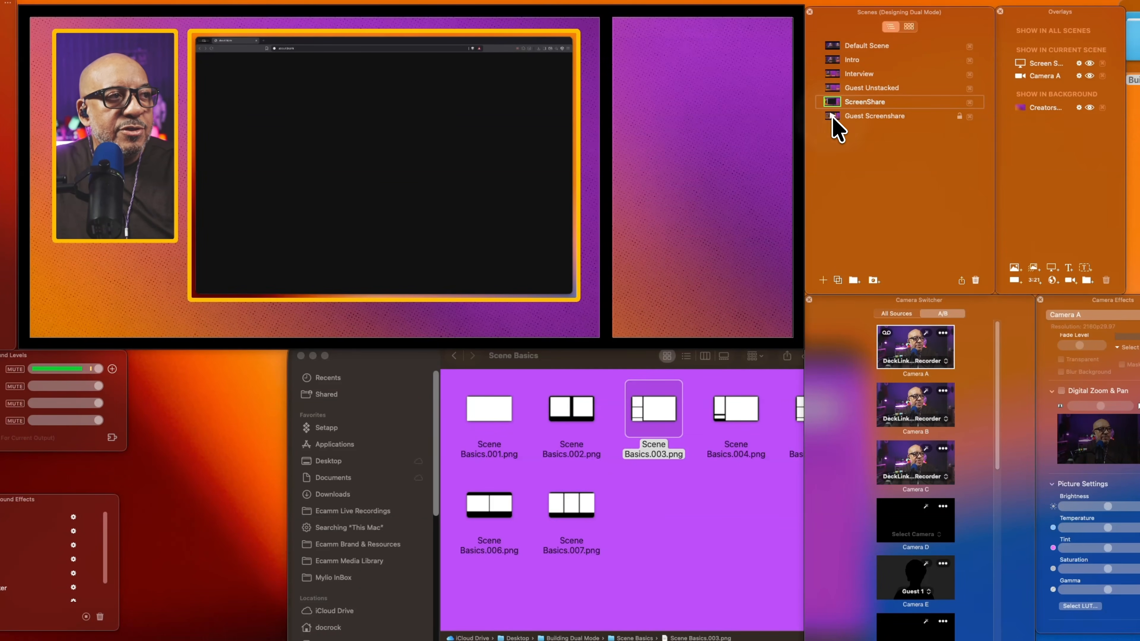
left_click(832, 117)
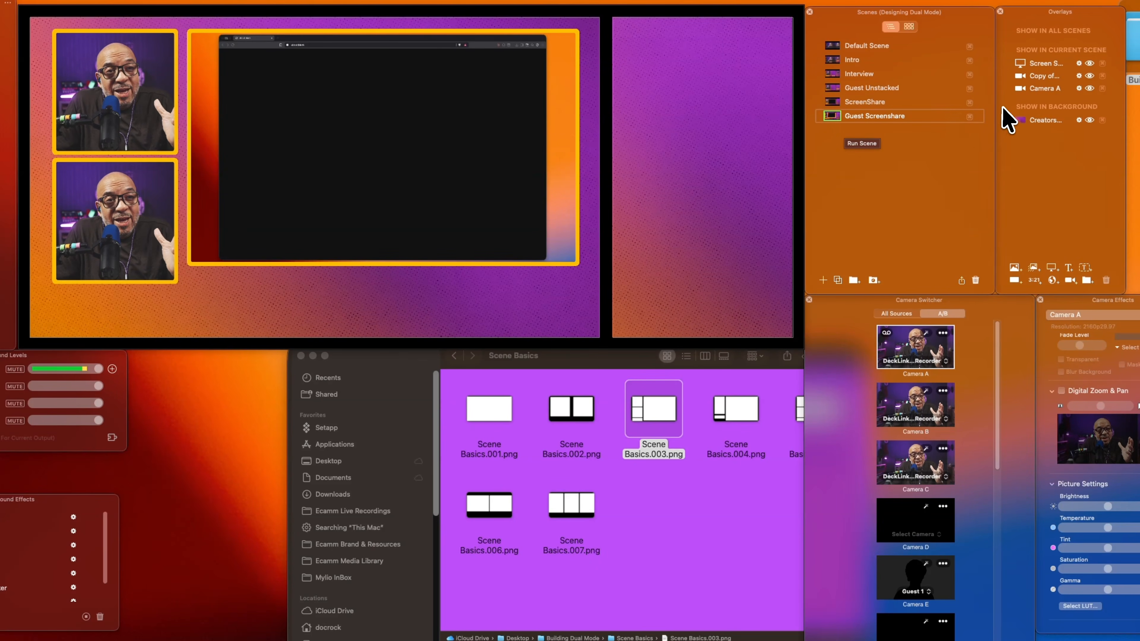
Step: Duplicate the screen share overlay to the vertical canvas and fit it within the margins at the top of that canvas
right_click(398, 144)
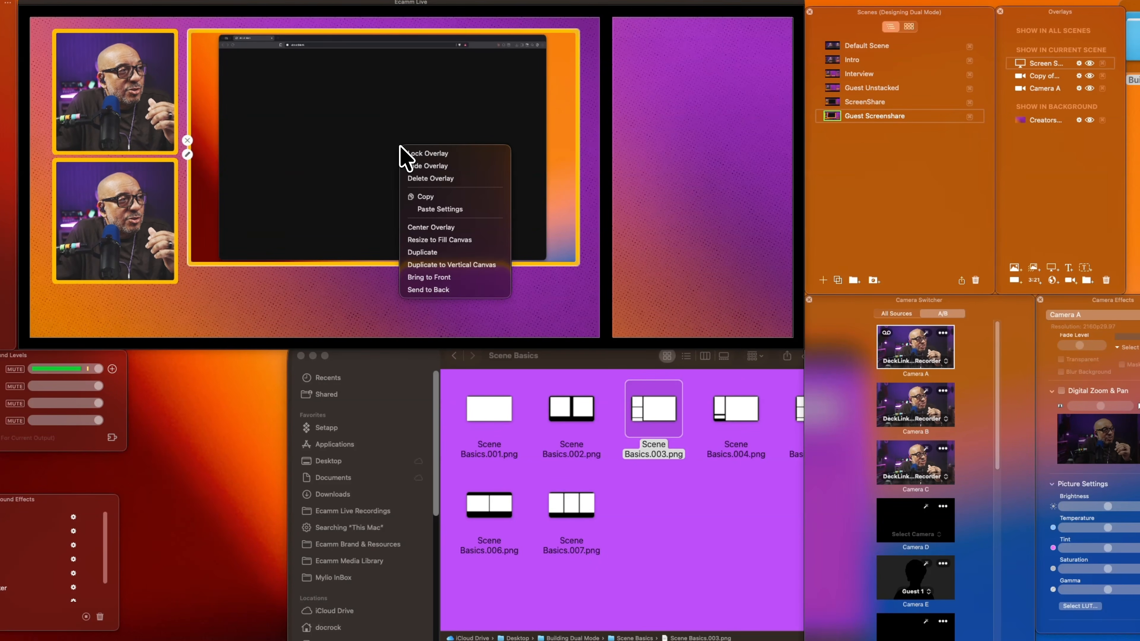
left_click(476, 265)
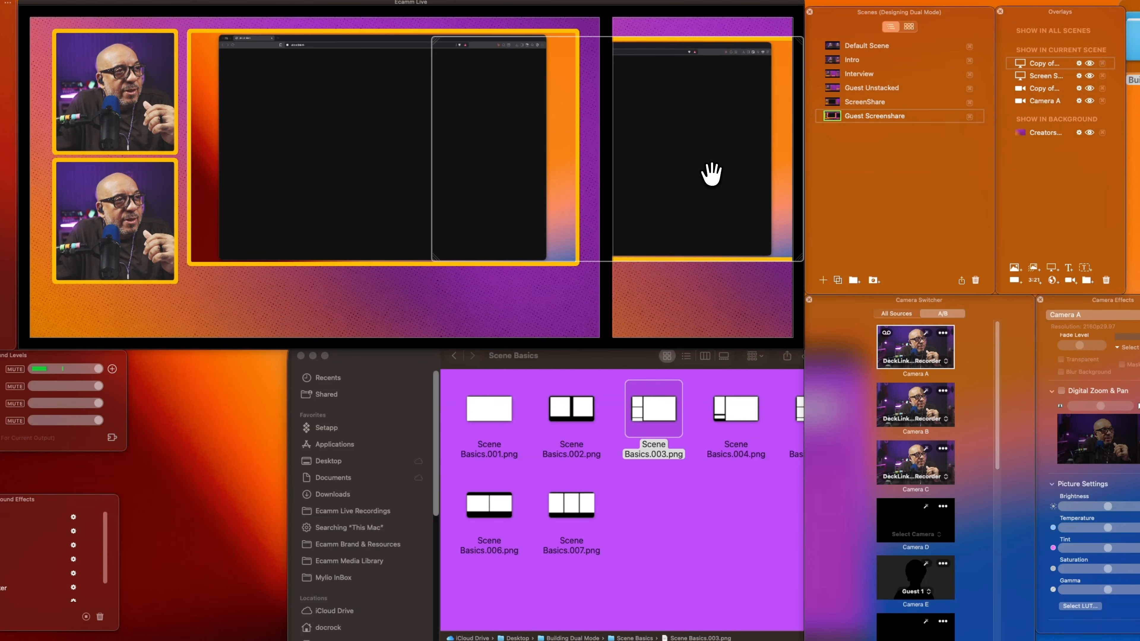
left_click_drag(705, 183, 778, 143)
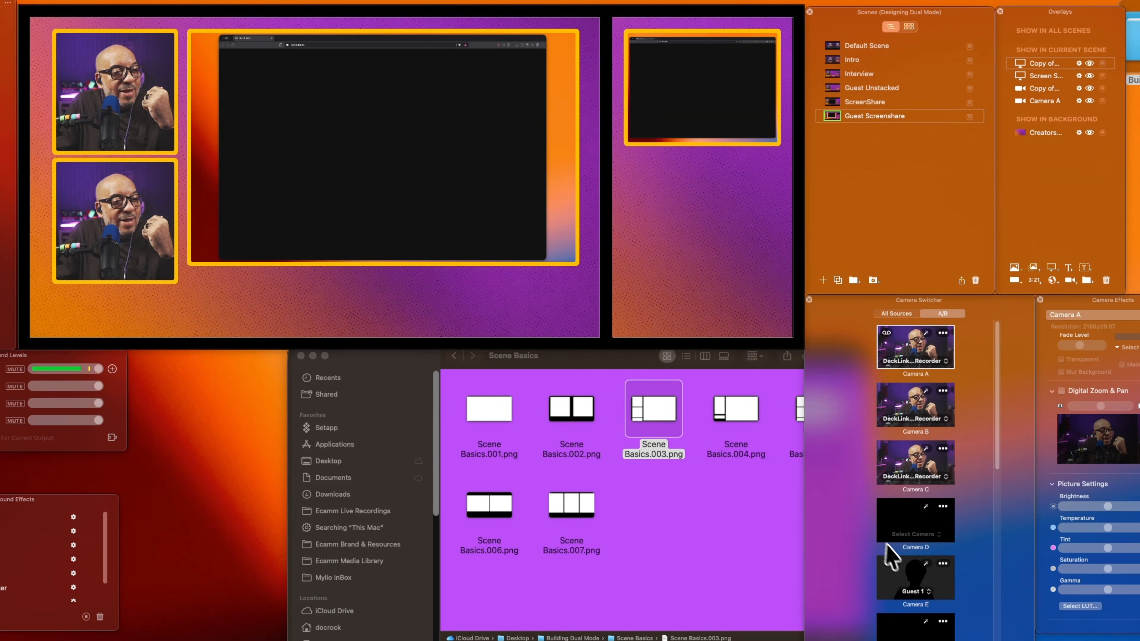
Step: Assign Camera E to the lower square camera overlay and add a Camera A overlay to the vertical canvas below the screen share
left_click_drag(911, 584, 94, 227)
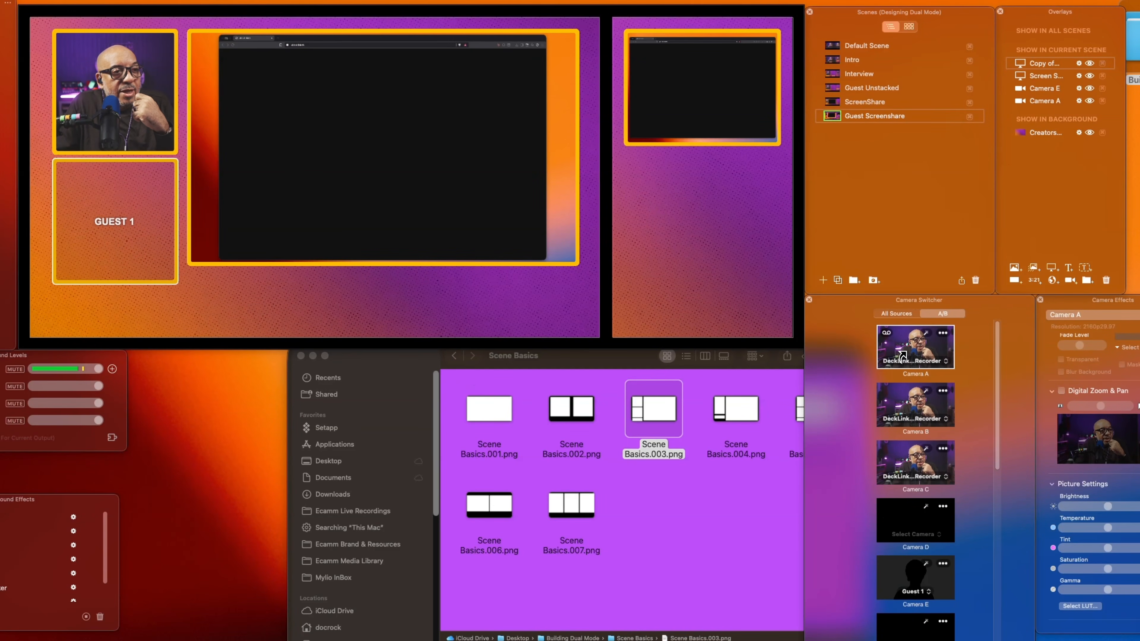
left_click_drag(902, 357, 698, 220)
right_click(698, 220)
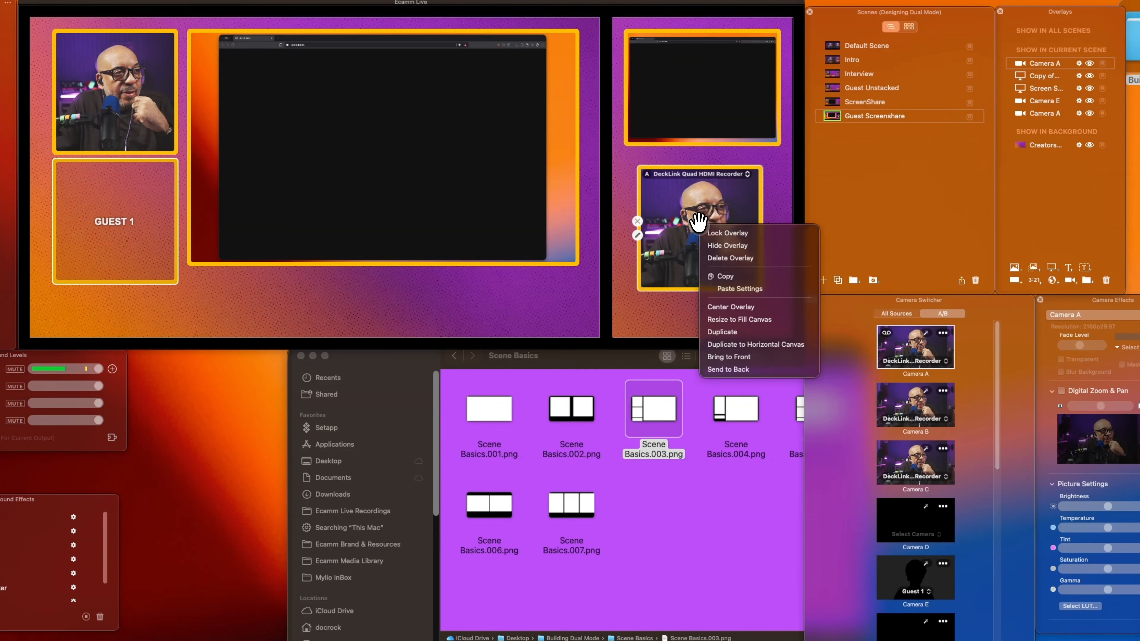
left_click(668, 229)
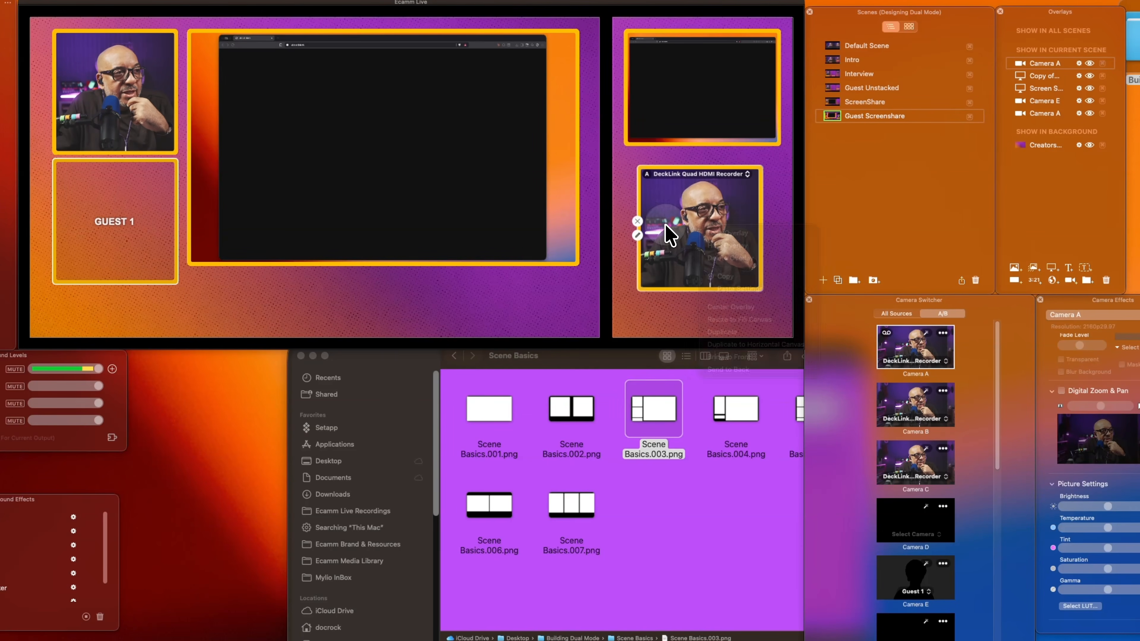
Step: Set the shape of the vertical canvas's Camera A overlay to Circle
left_click(637, 234)
left_click(544, 135)
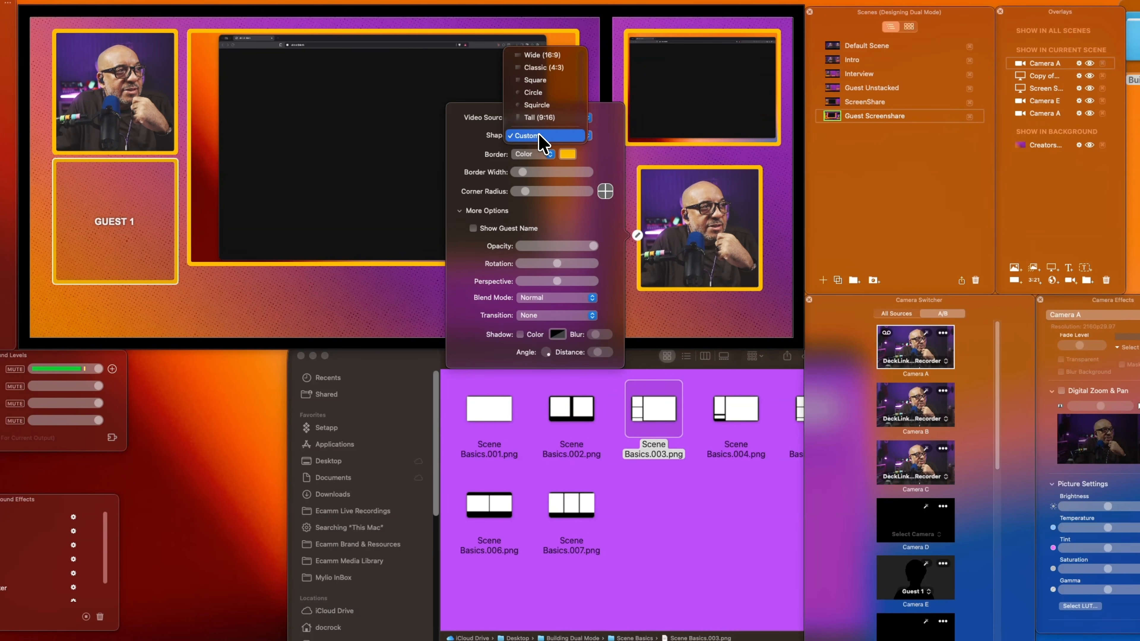
left_click(557, 105)
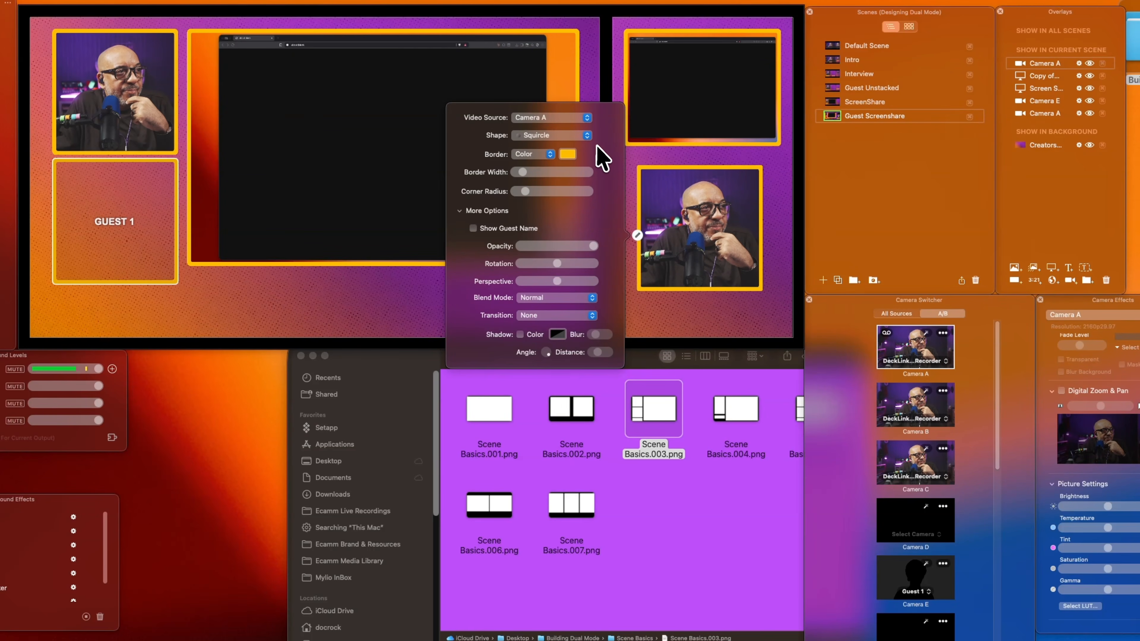
left_click(547, 135)
left_click(551, 124)
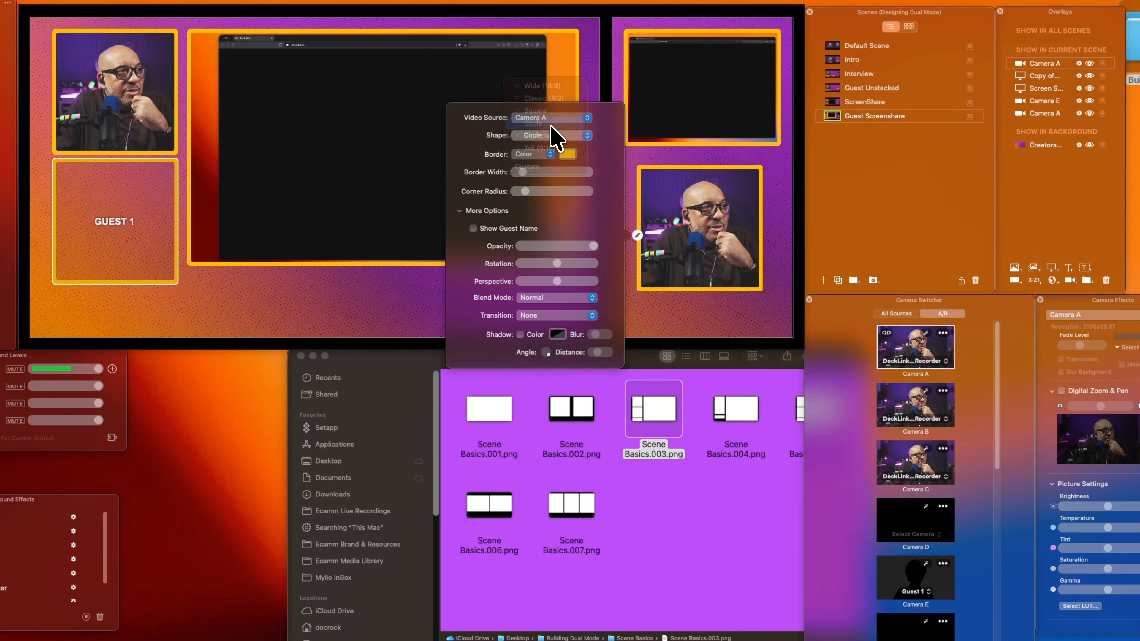
Step: Shrink the circular Camera A overlay beneath the screen share and place beside it a duplicate that uses Guest 1 as video source
mouse_move(762, 290)
left_mouse_down()
mouse_move(700, 247)
mouse_move(662, 199)
mouse_move(774, 208)
mouse_move(755, 206)
left_mouse_up()
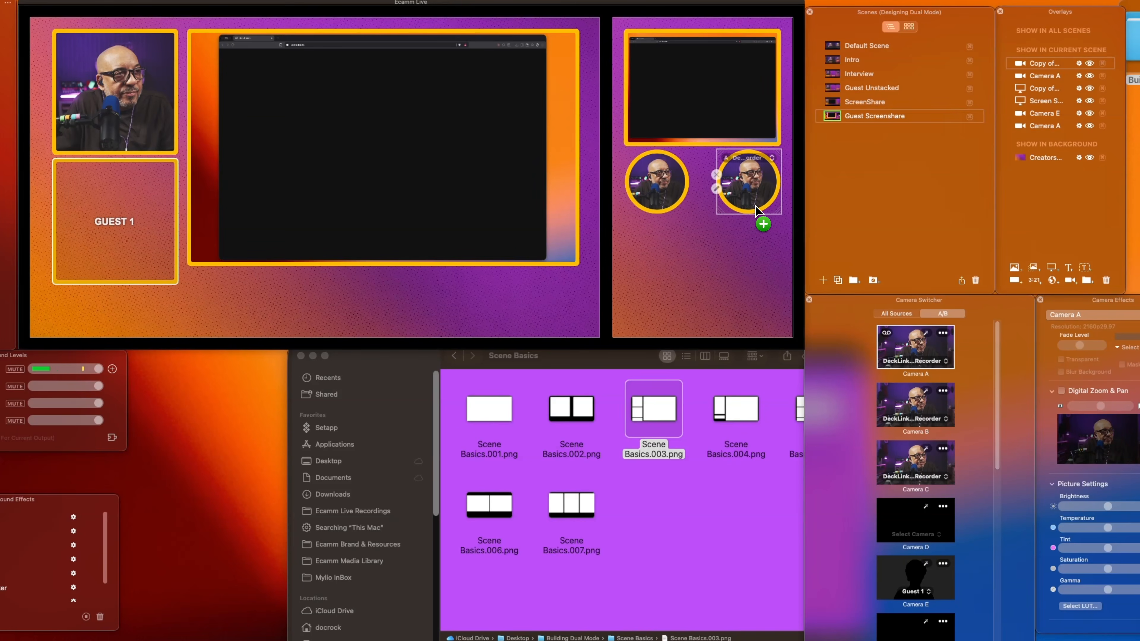
left_click(716, 189)
left_click(642, 86)
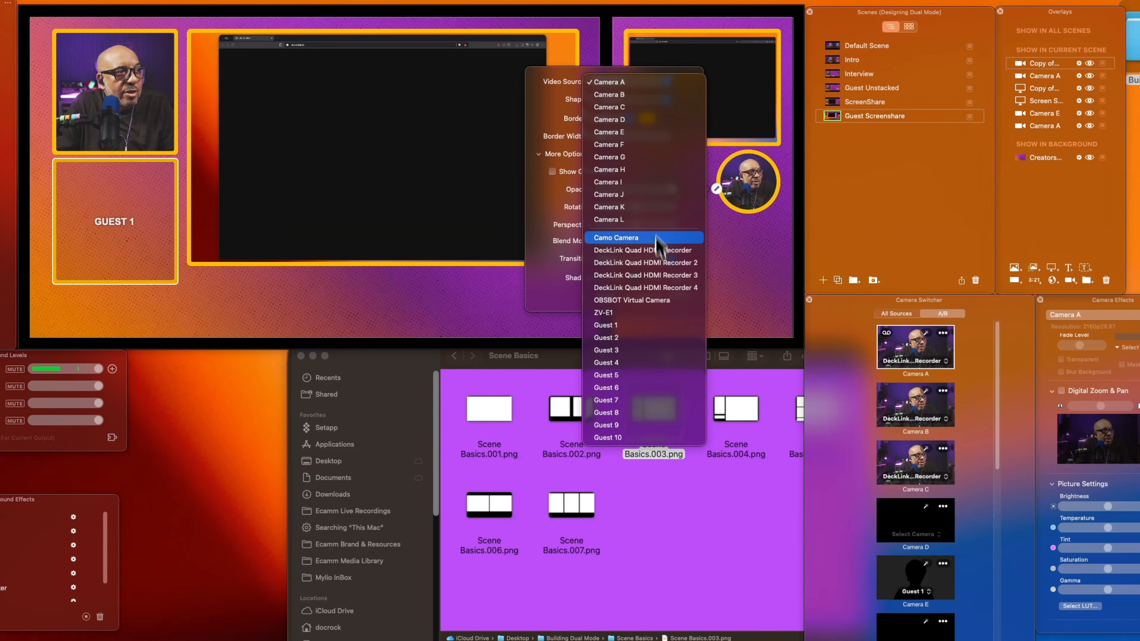
left_click(658, 323)
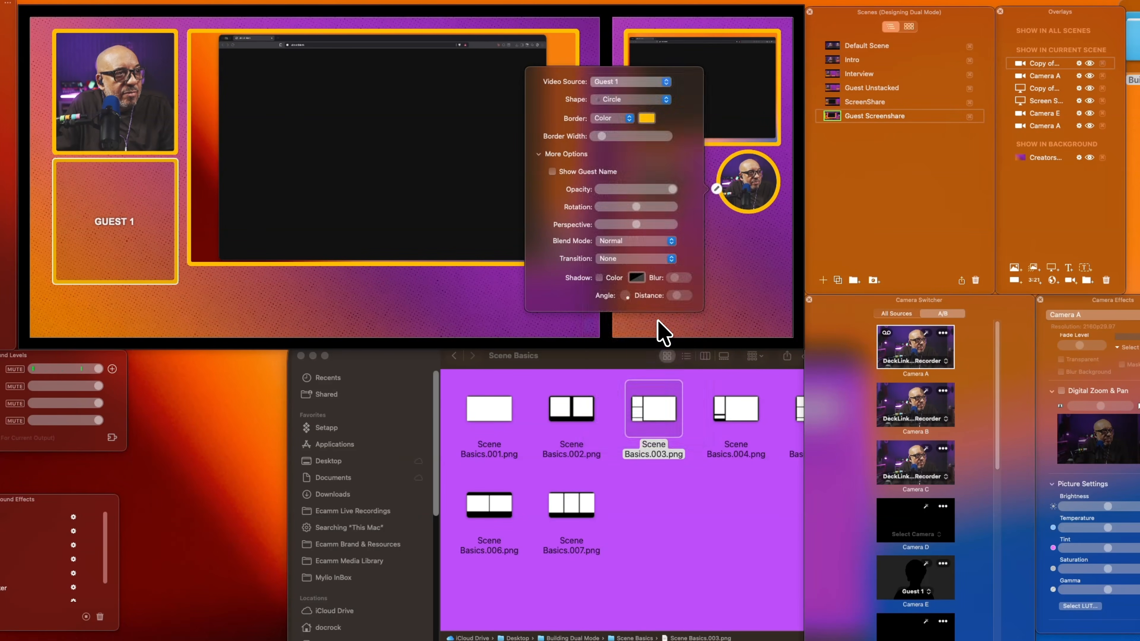
left_click(753, 250)
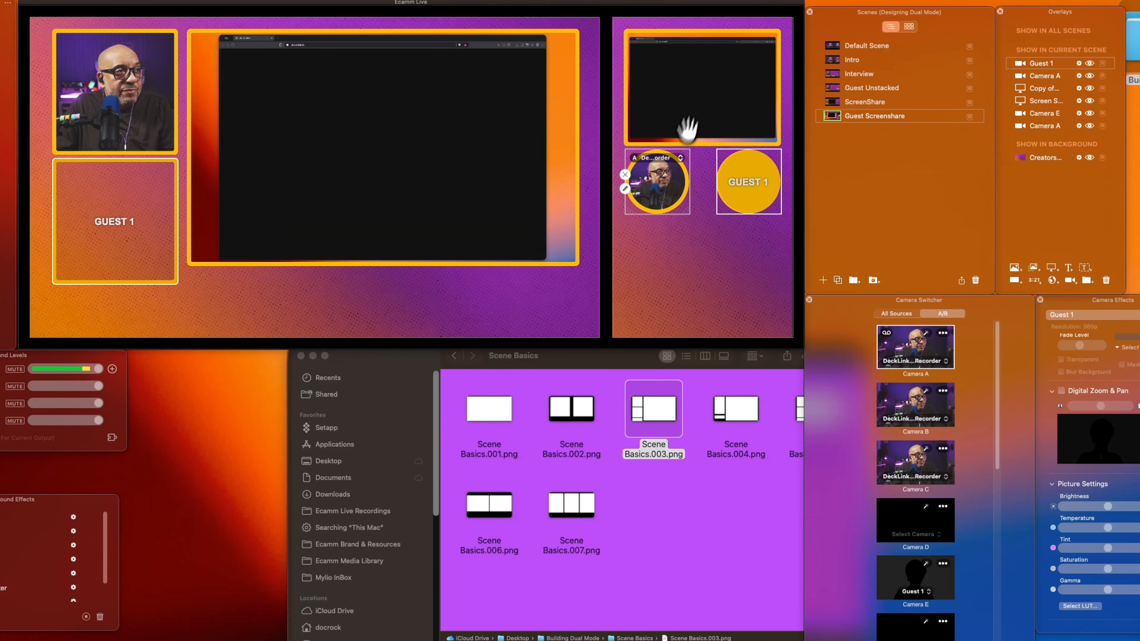
Step: Move the two circular cameras to the bottom of the vertical canvas and the screen share down to its middle
left_click_drag(656, 182, 667, 264)
left_click_drag(749, 183, 747, 275)
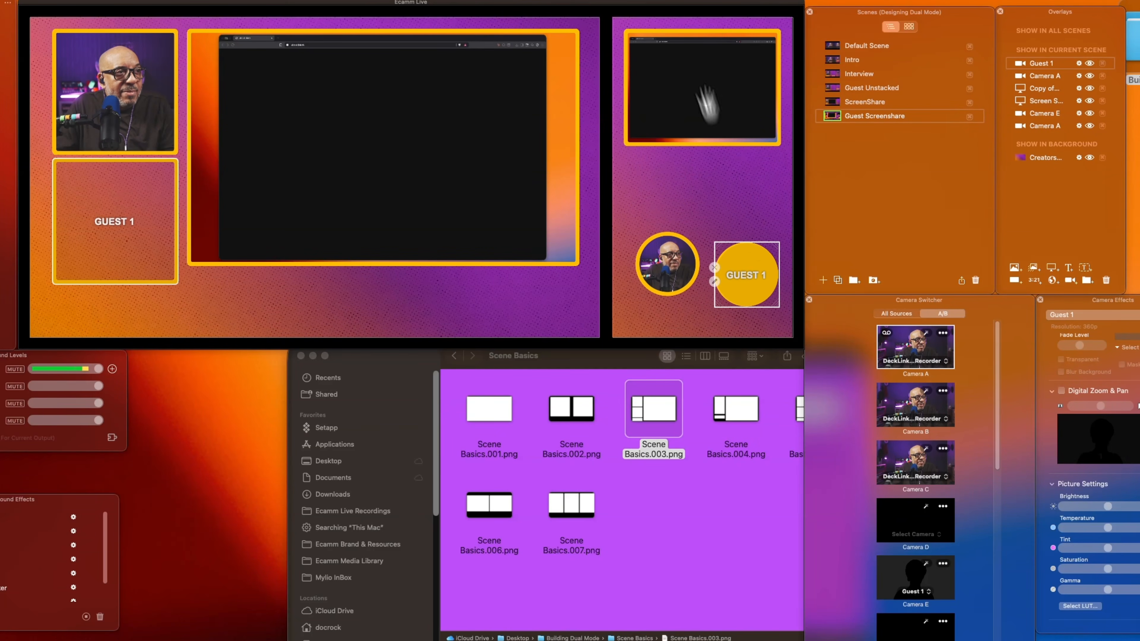
left_click_drag(708, 105, 711, 188)
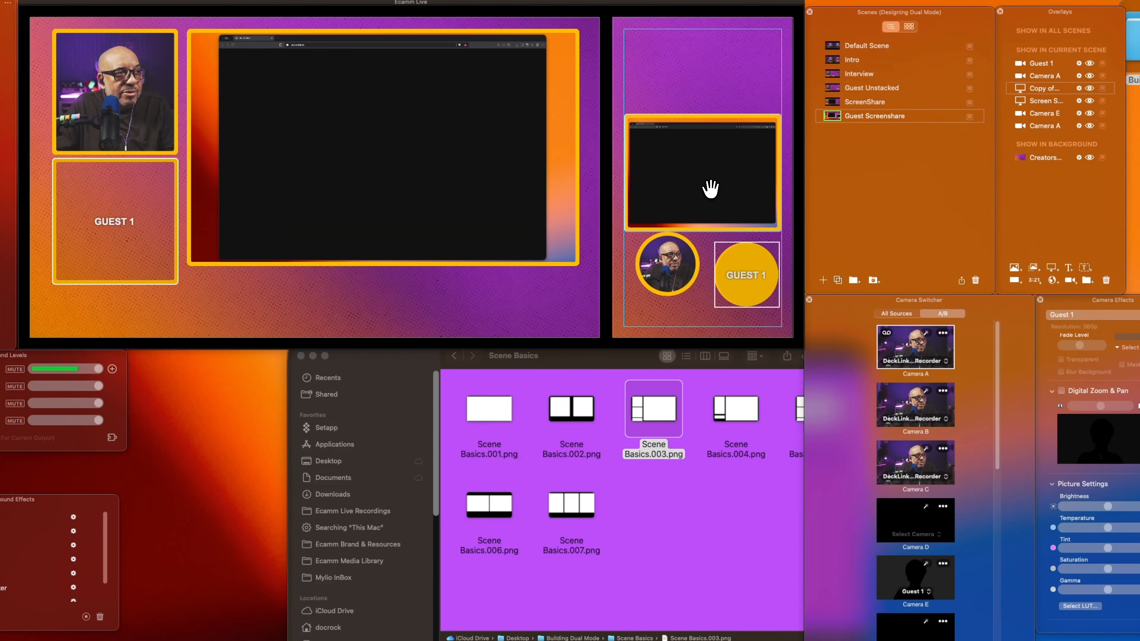
left_click_drag(669, 263, 668, 295)
left_click_drag(738, 279, 737, 295)
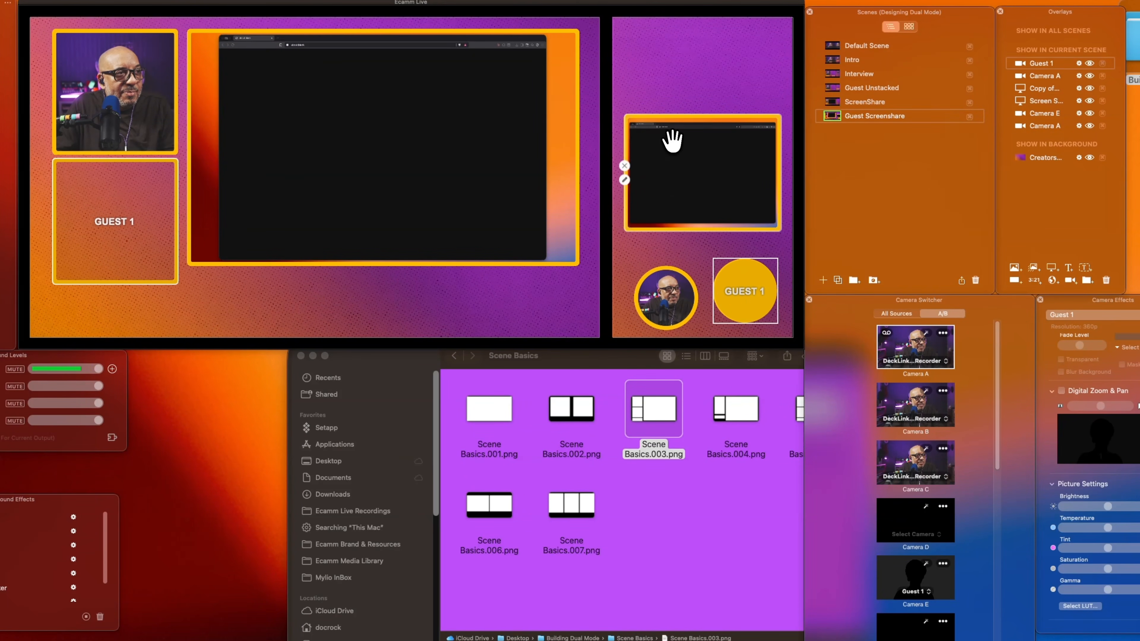
mouse_move(672, 141)
left_mouse_down()
mouse_move(676, 171)
mouse_move(677, 157)
left_mouse_up()
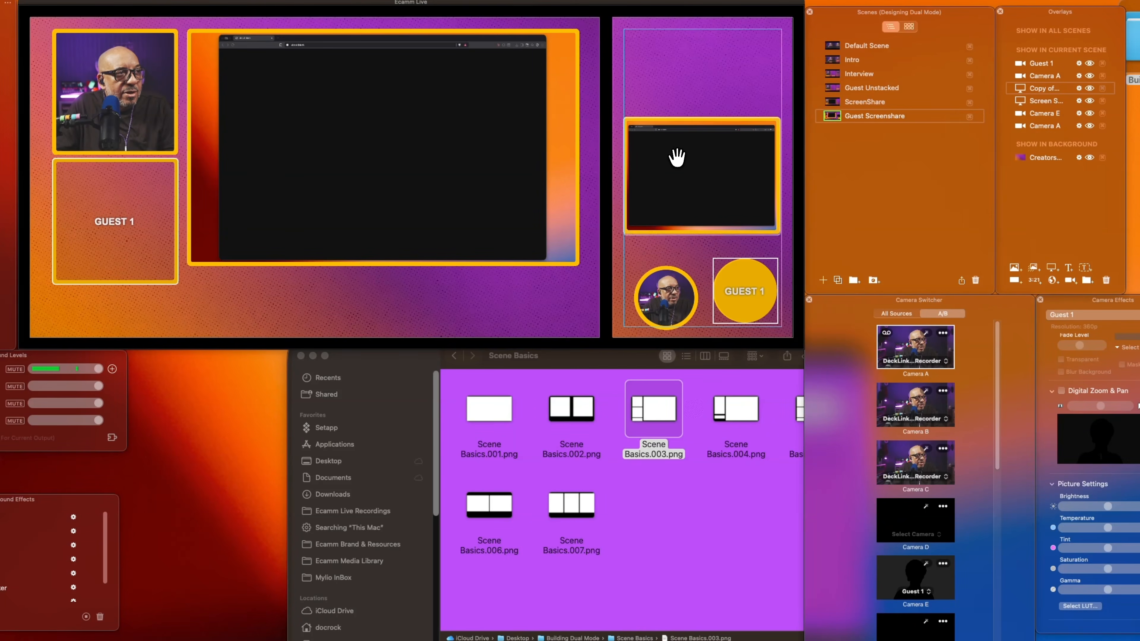
Step: Move the circular Camera A and Guest 1 overlays side by side above the vertical canvas's screen share
right_click(677, 159)
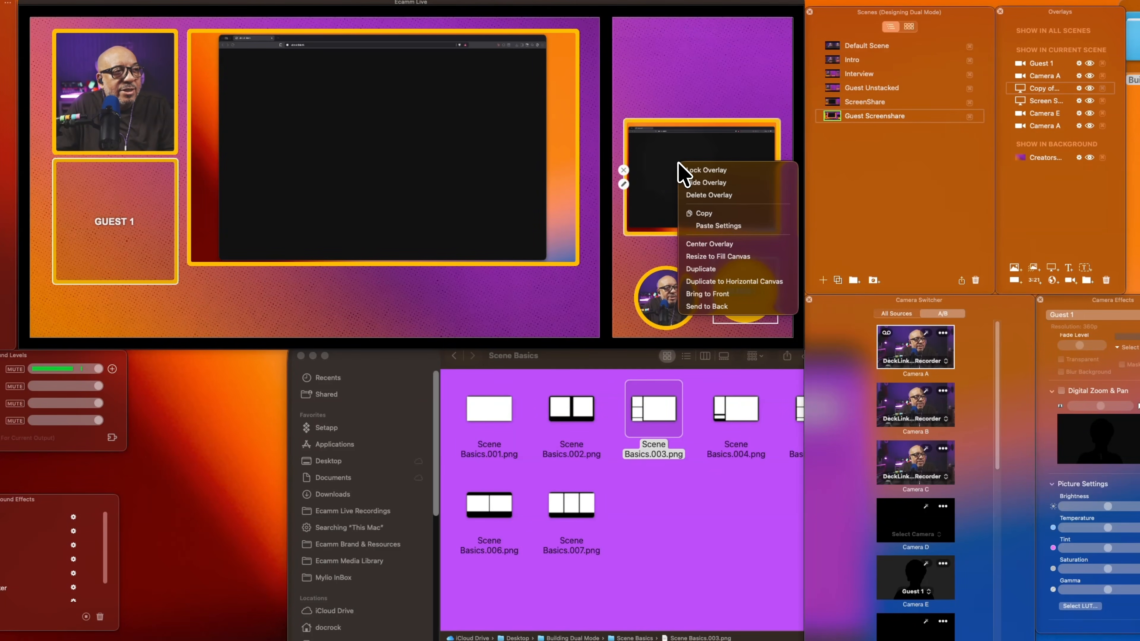
left_click(726, 253)
left_click_drag(665, 297, 657, 125)
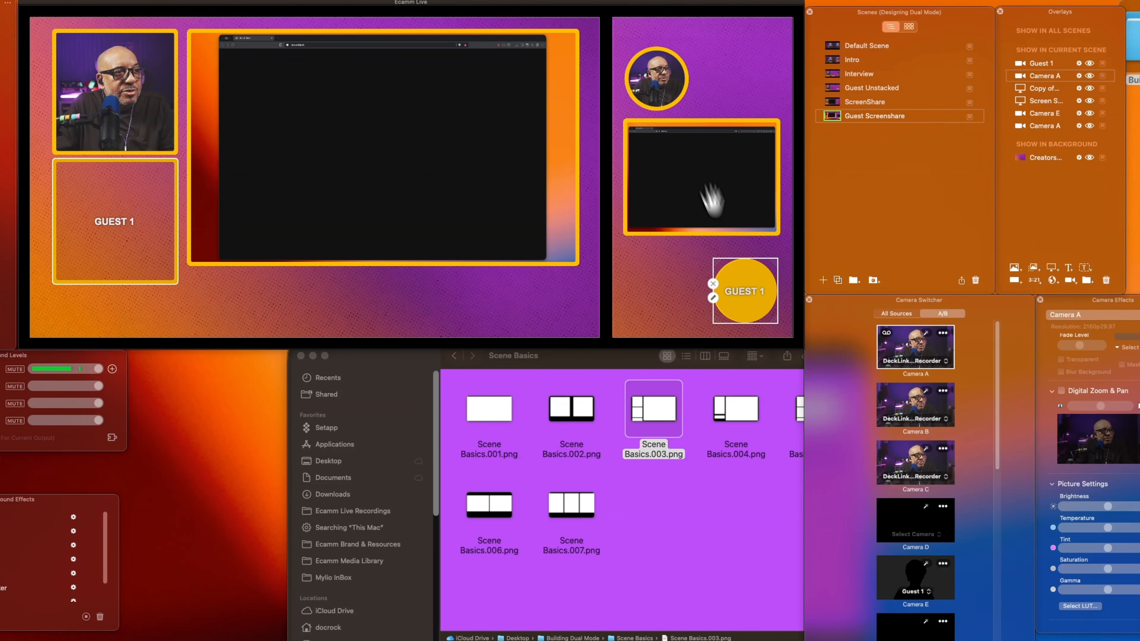
left_click_drag(746, 306, 750, 98)
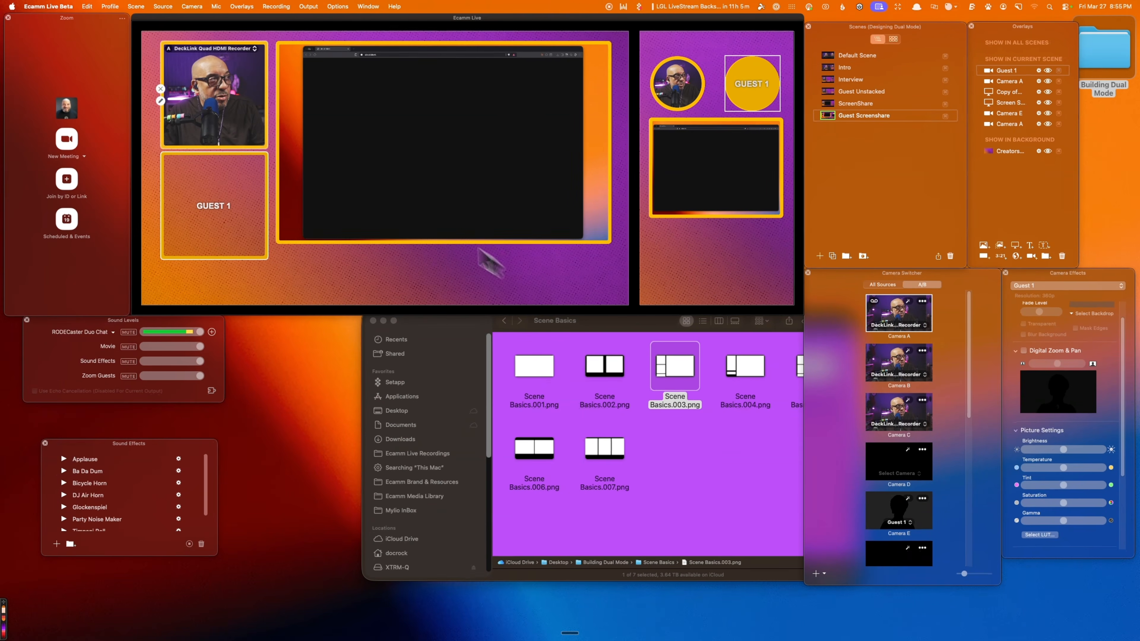
Step: Add a placeholder comment overlay to both the horizontal and vertical canvases
left_click(243, 7)
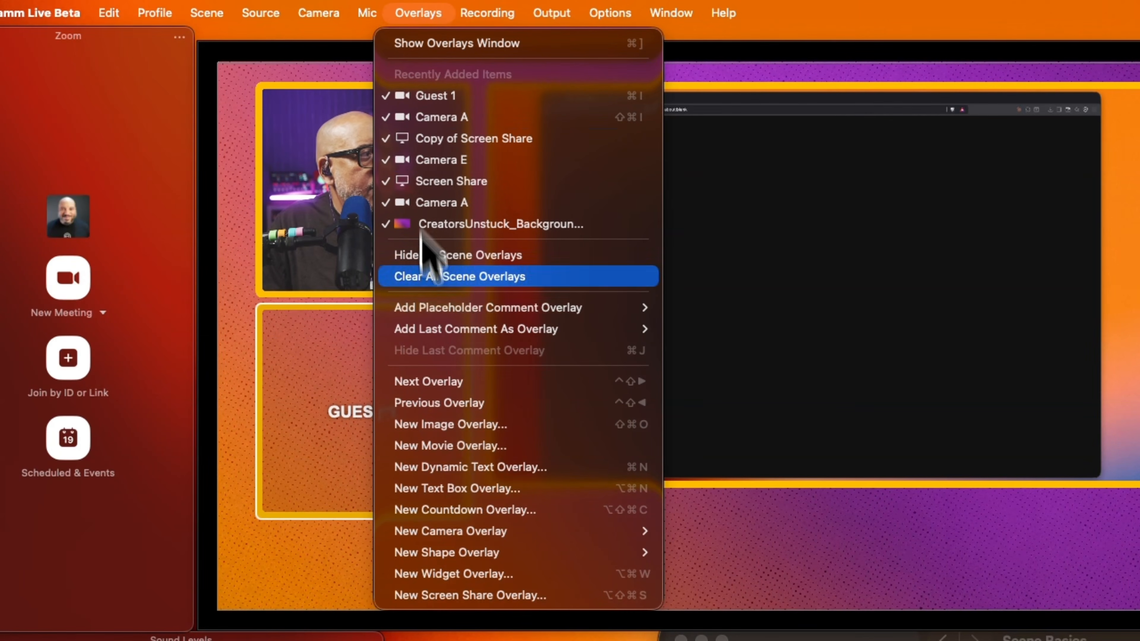
mouse_move(447, 309)
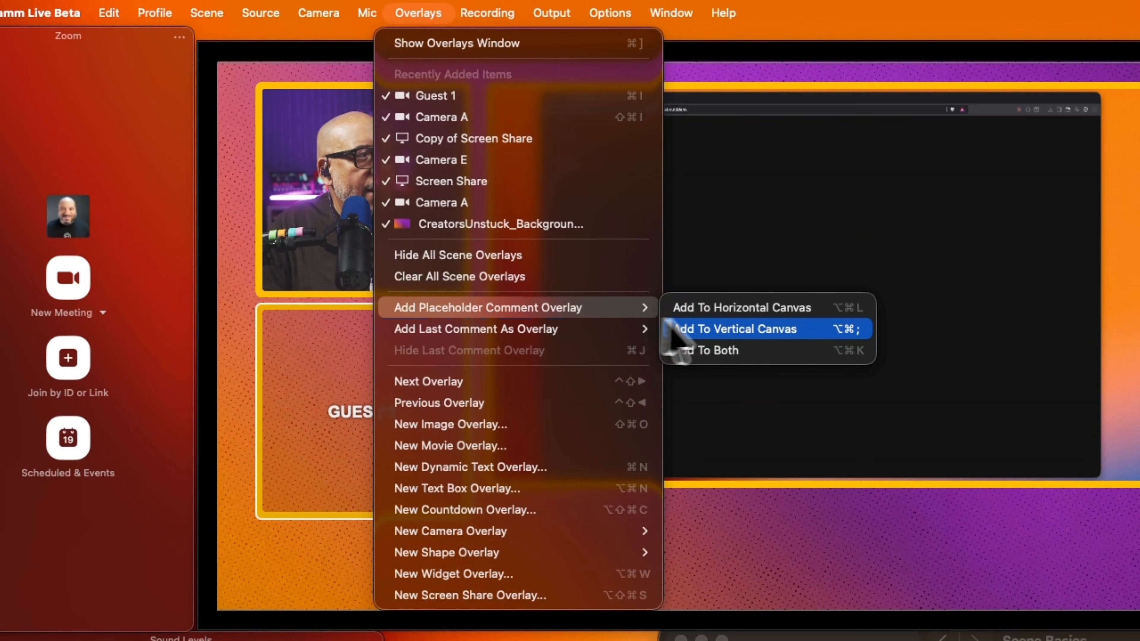
left_click(727, 352)
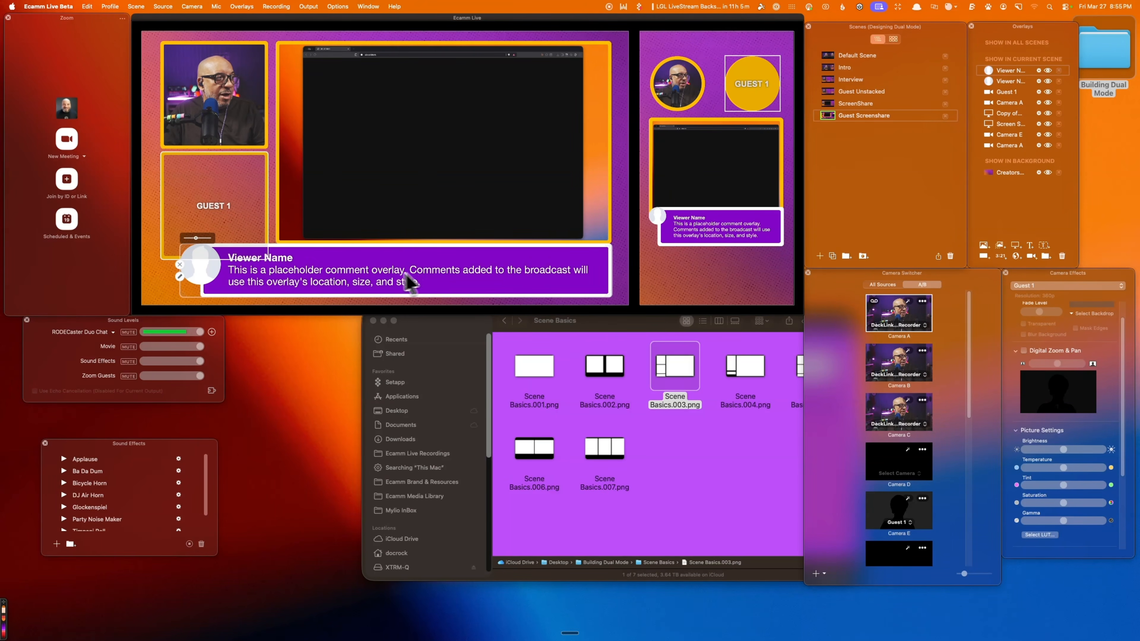
Step: Align the horizontal comment overlay with the screen share's width beneath it, and move the vertical comment overlay beneath its own screen share
left_click_drag(182, 303, 277, 295)
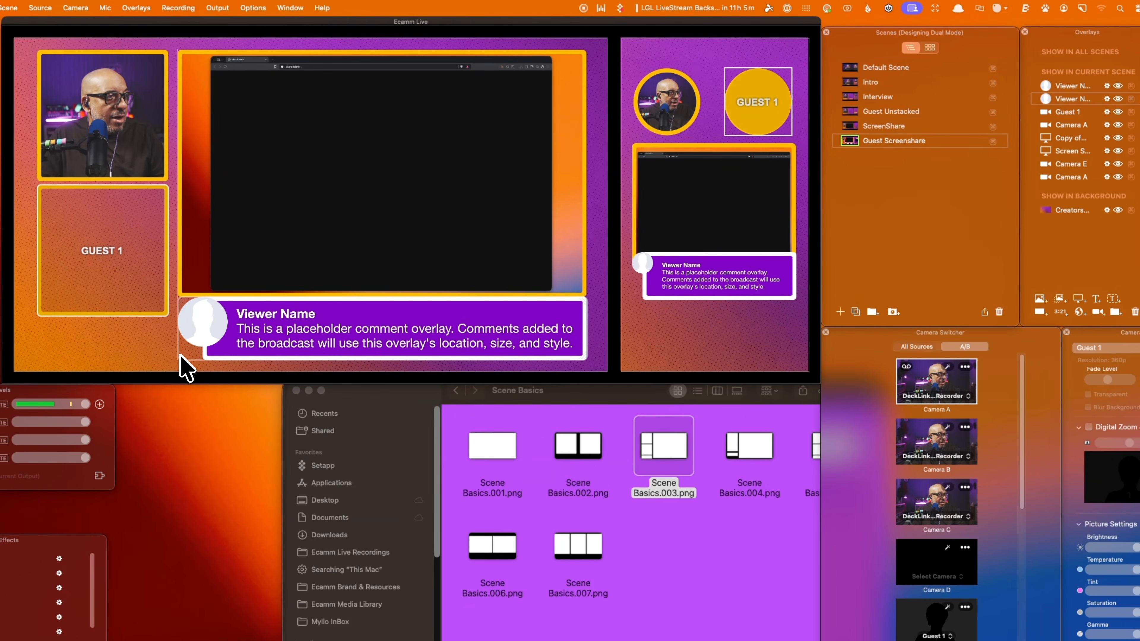
left_click_drag(520, 327, 520, 332)
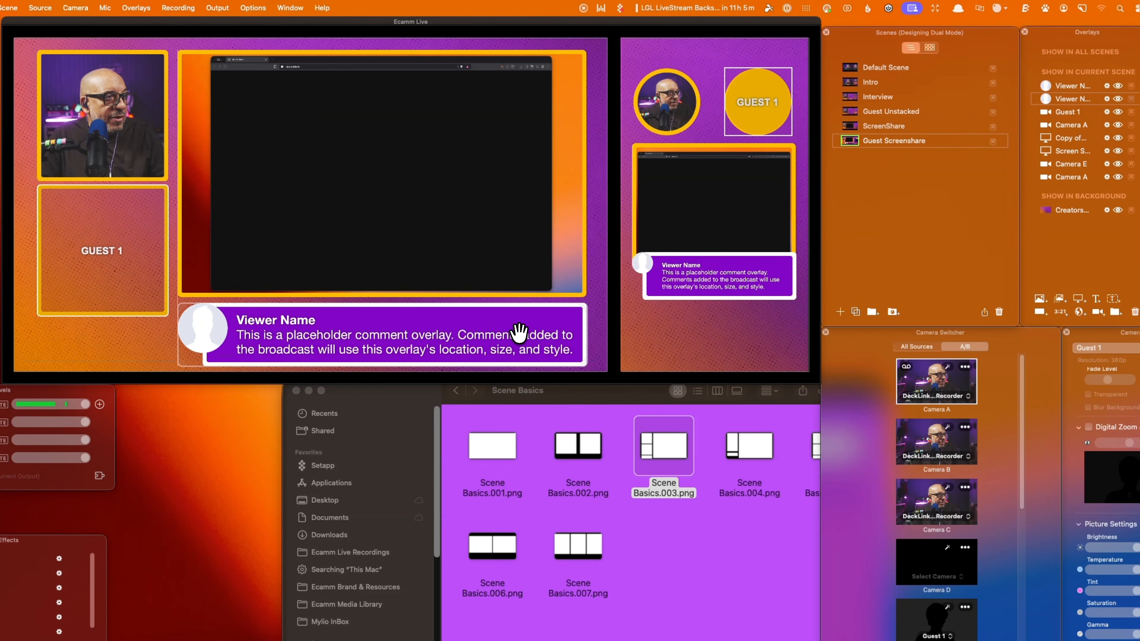
mouse_move(689, 269)
left_mouse_down()
mouse_move(702, 287)
mouse_move(638, 270)
left_mouse_up()
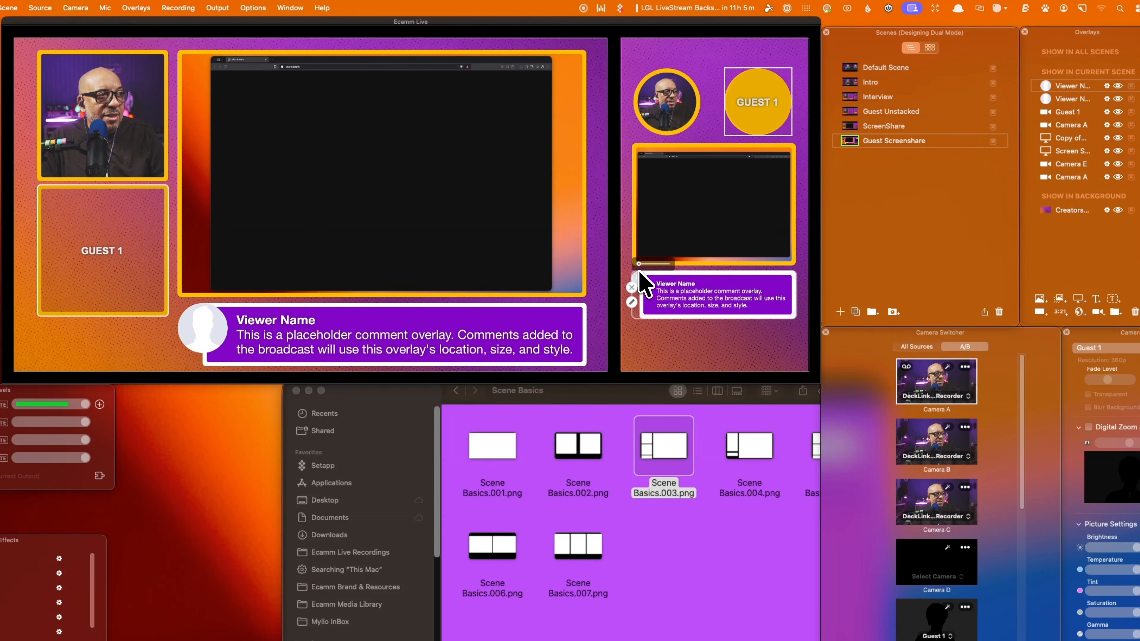
Step: Open the appearance settings of the vertical canvas's comment overlay
left_click(305, 324)
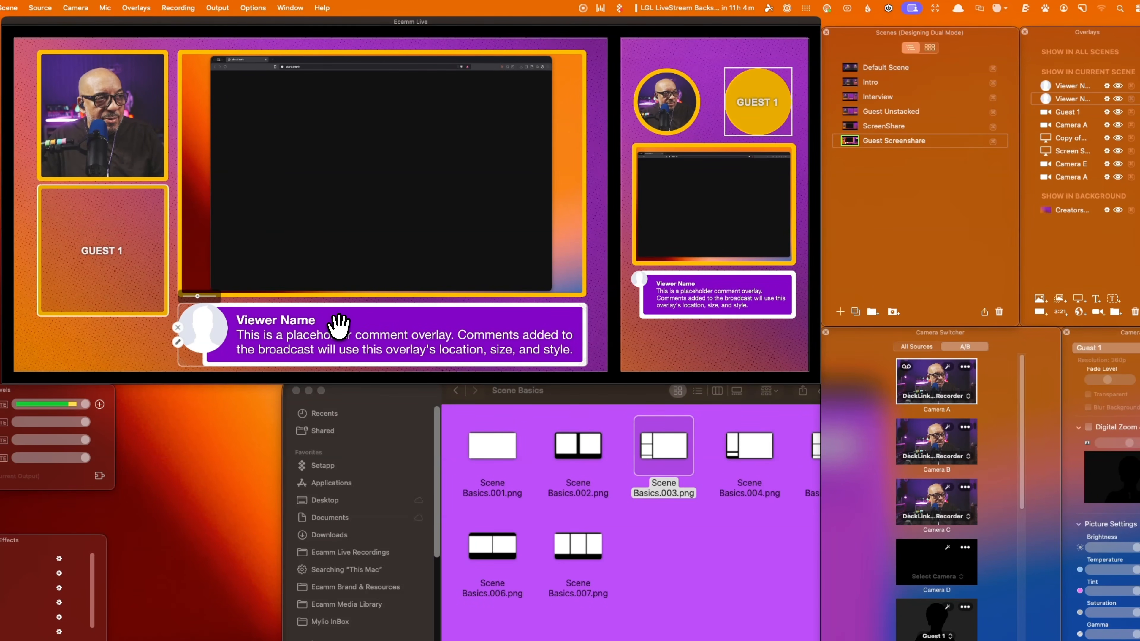
left_click(709, 292)
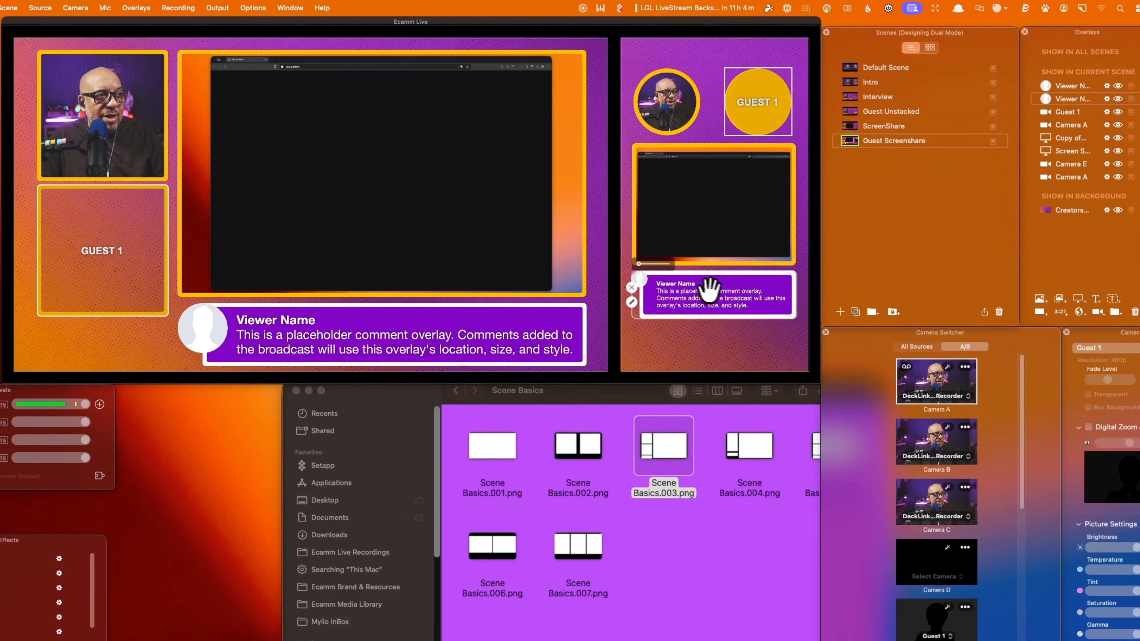
left_click(633, 301)
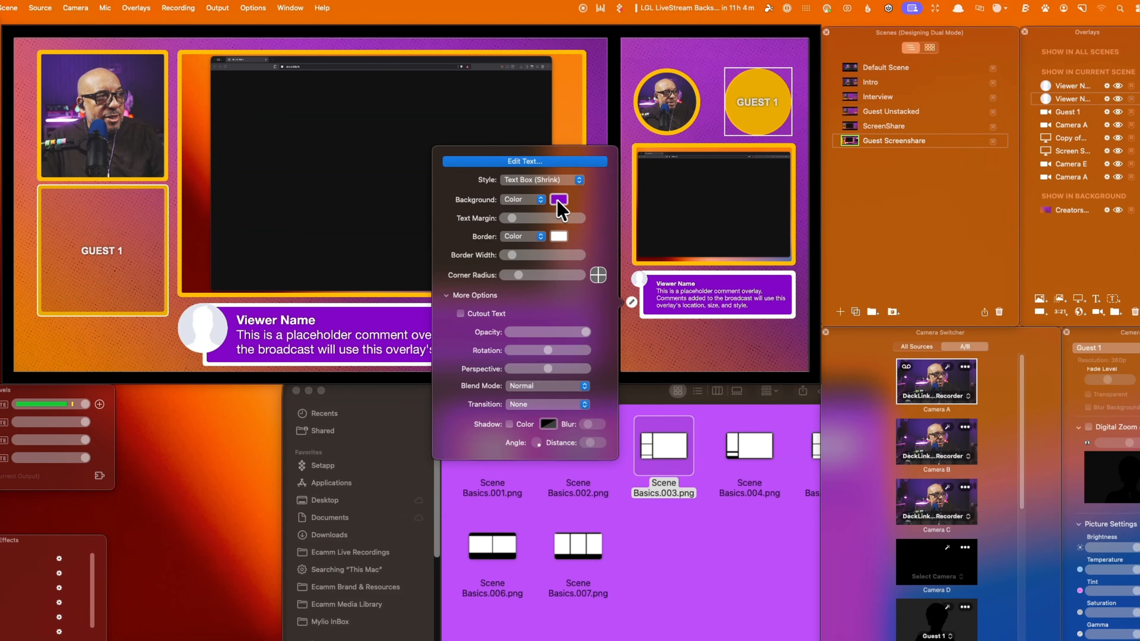
Step: Try None as the vertical comment overlay's background, and switch it back to Color
left_click(513, 198)
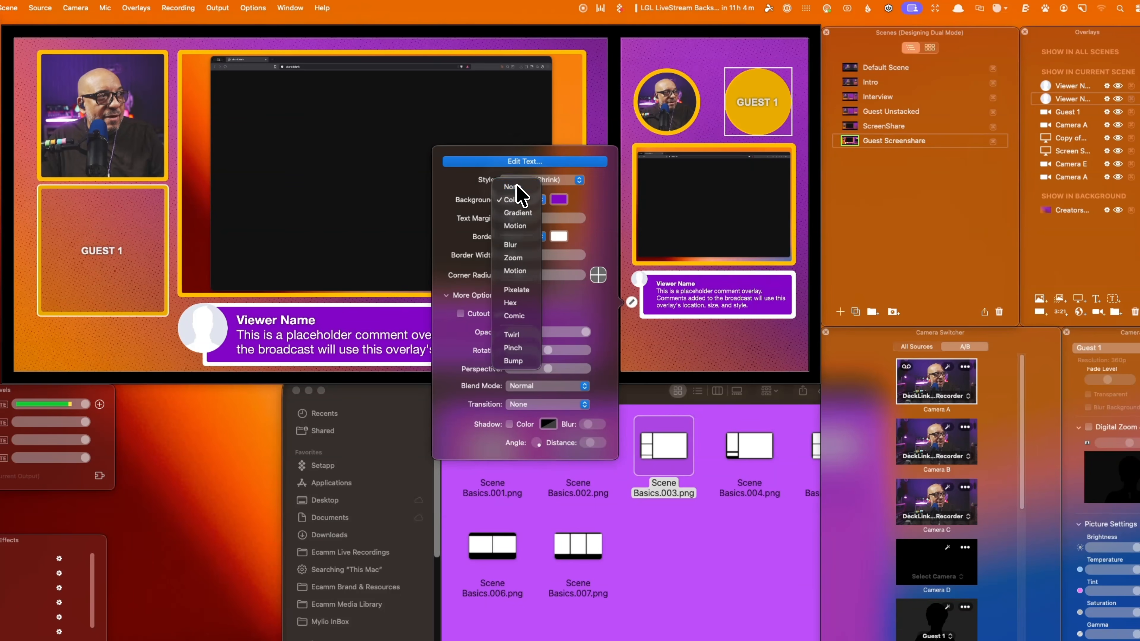
left_click(517, 185)
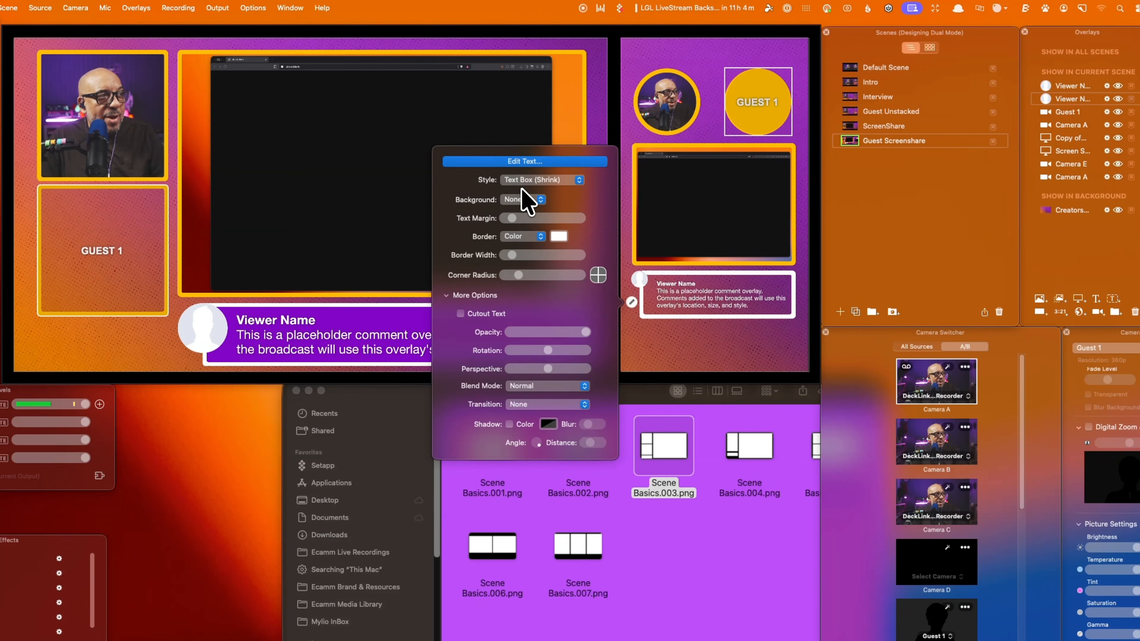
left_click(523, 200)
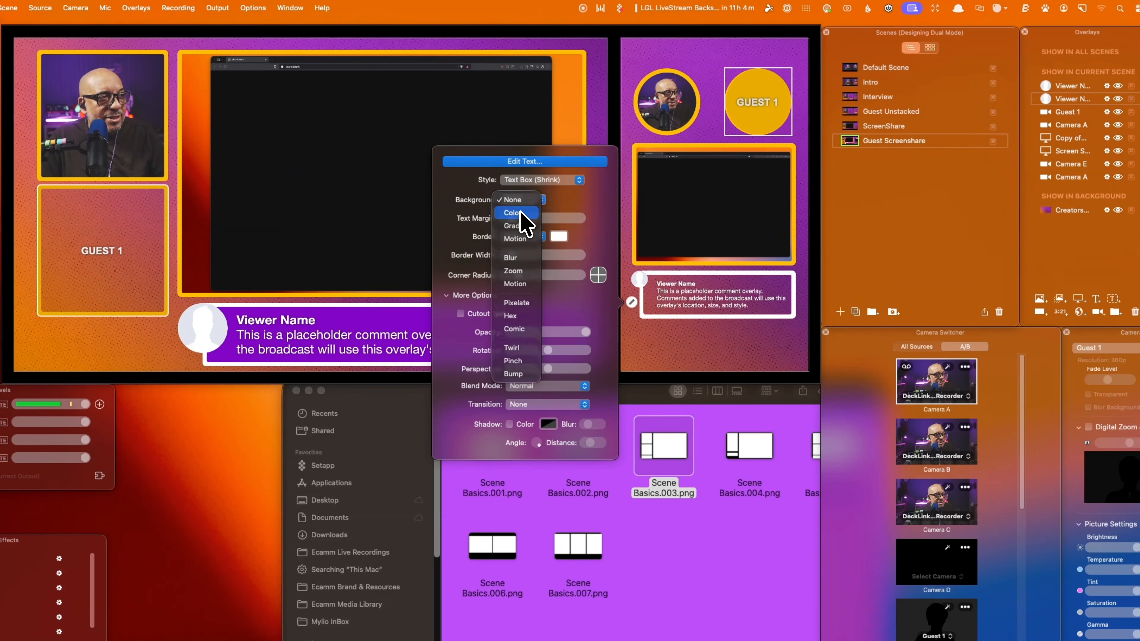
left_click(516, 212)
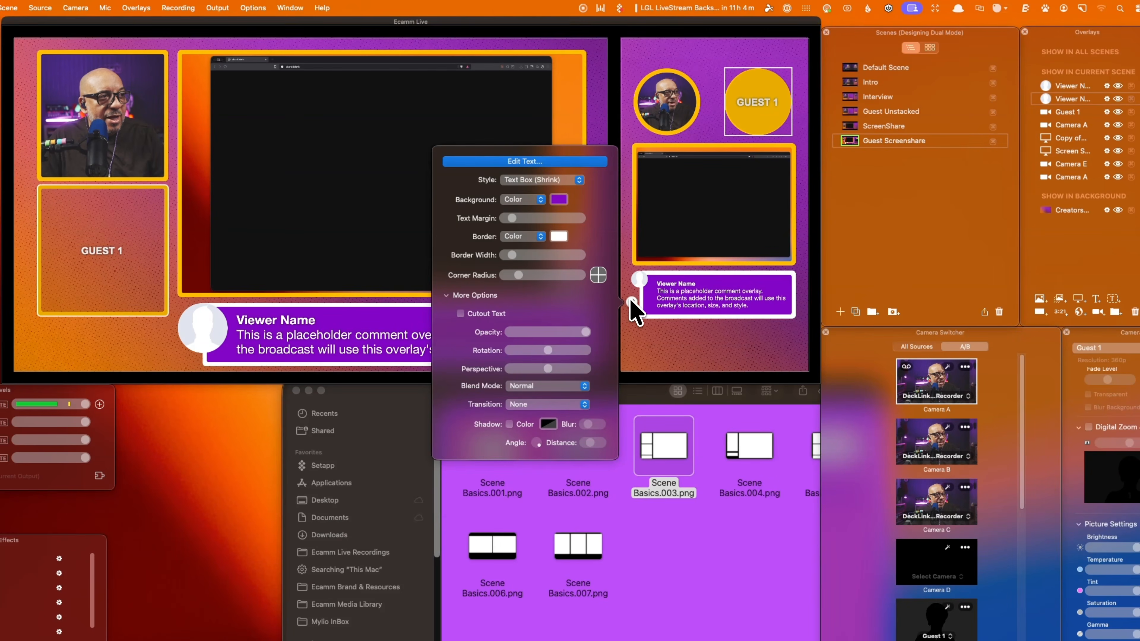
Step: Set the vertical comment overlay's background color to orange from the LGL Palette Reverse_v2 palette
left_click(558, 200)
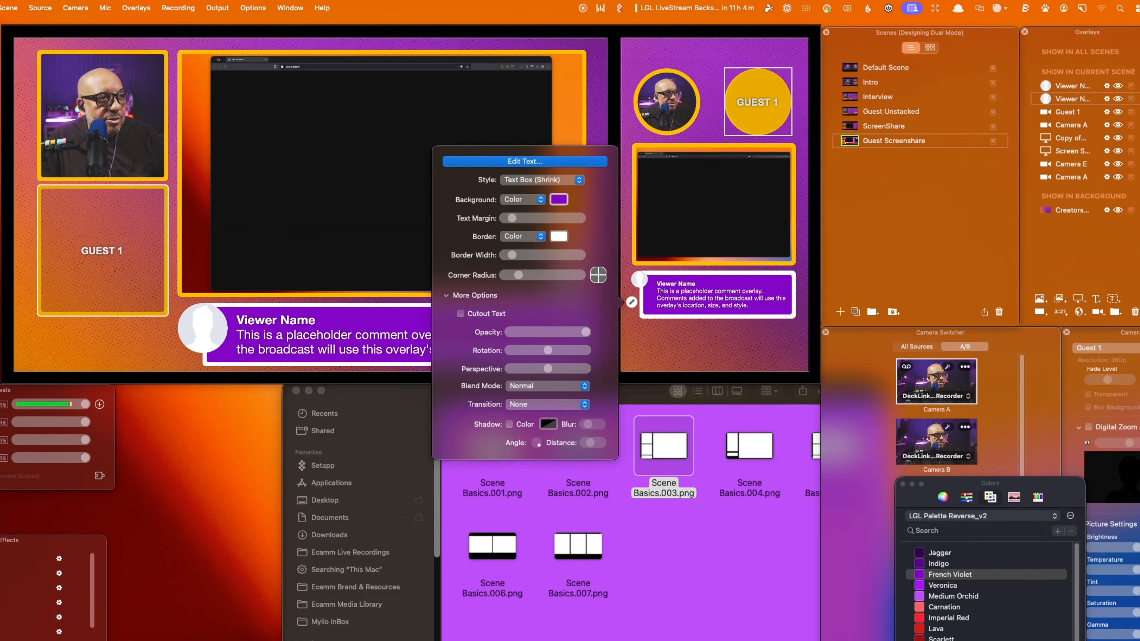
left_click(946, 640)
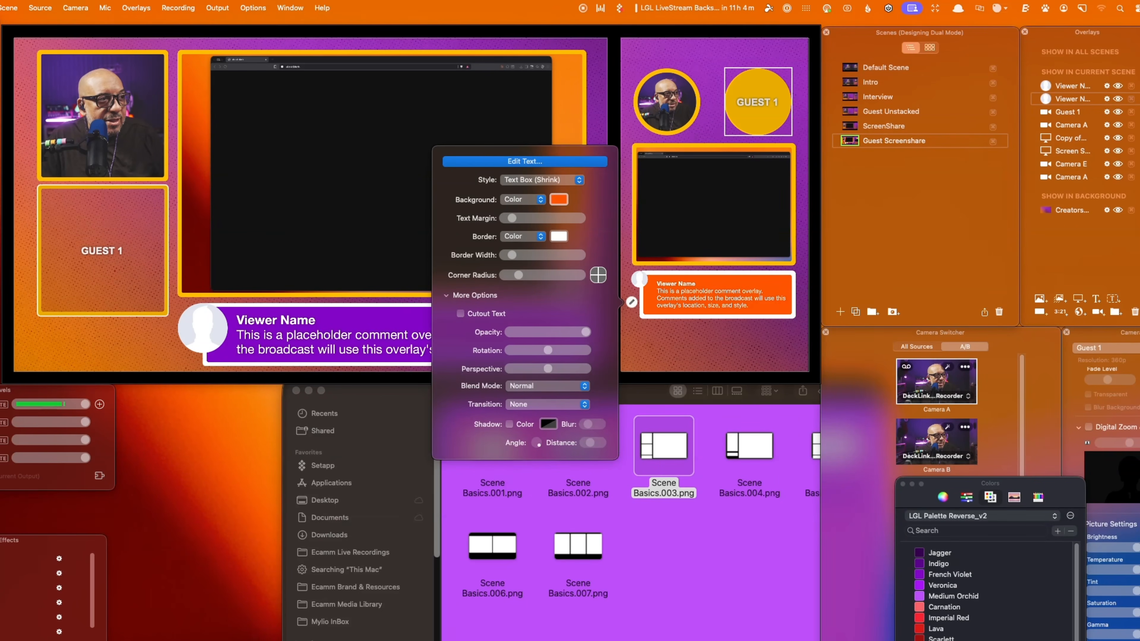
left_click(246, 327)
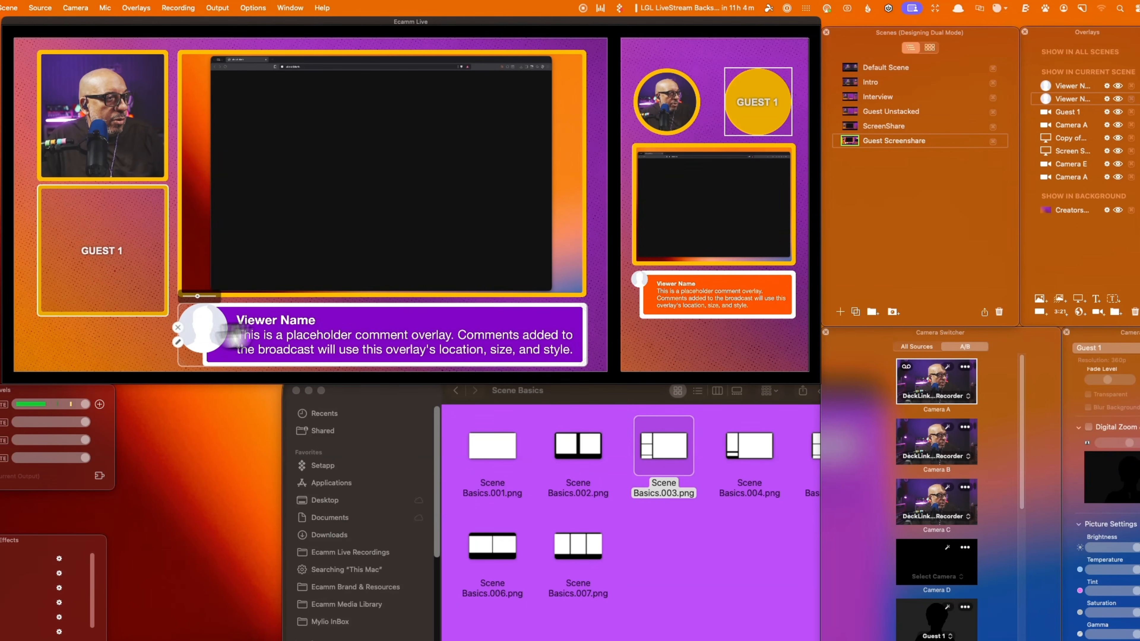
Step: Copy the orange vertical comment overlay and paste its settings onto the horizontal comment overlay
right_click(668, 290)
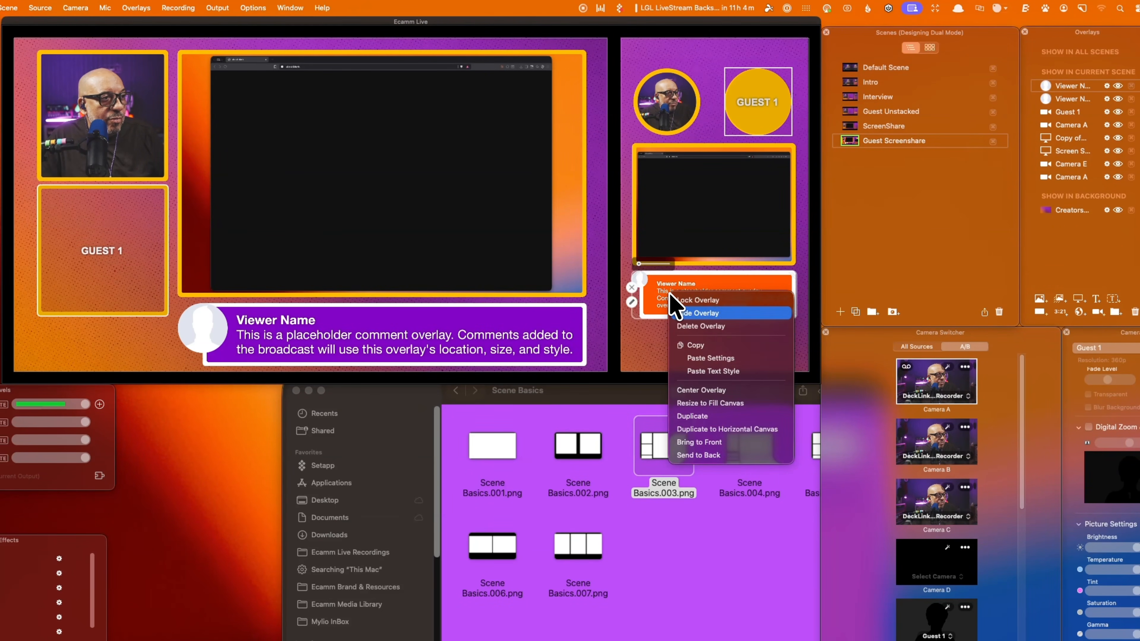
left_click(713, 346)
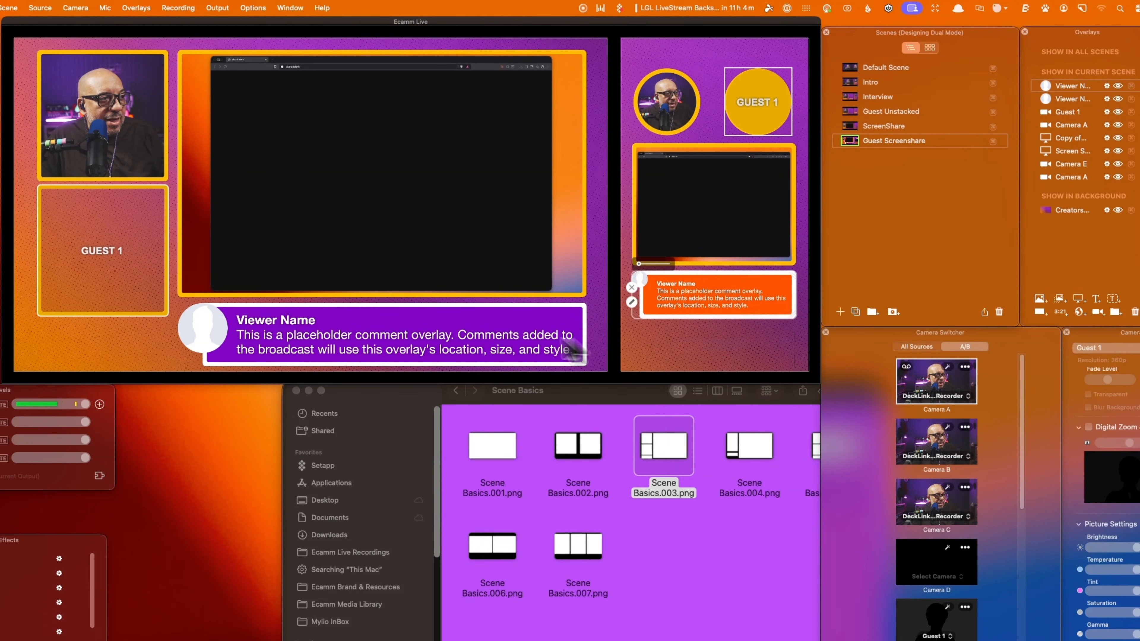
right_click(479, 334)
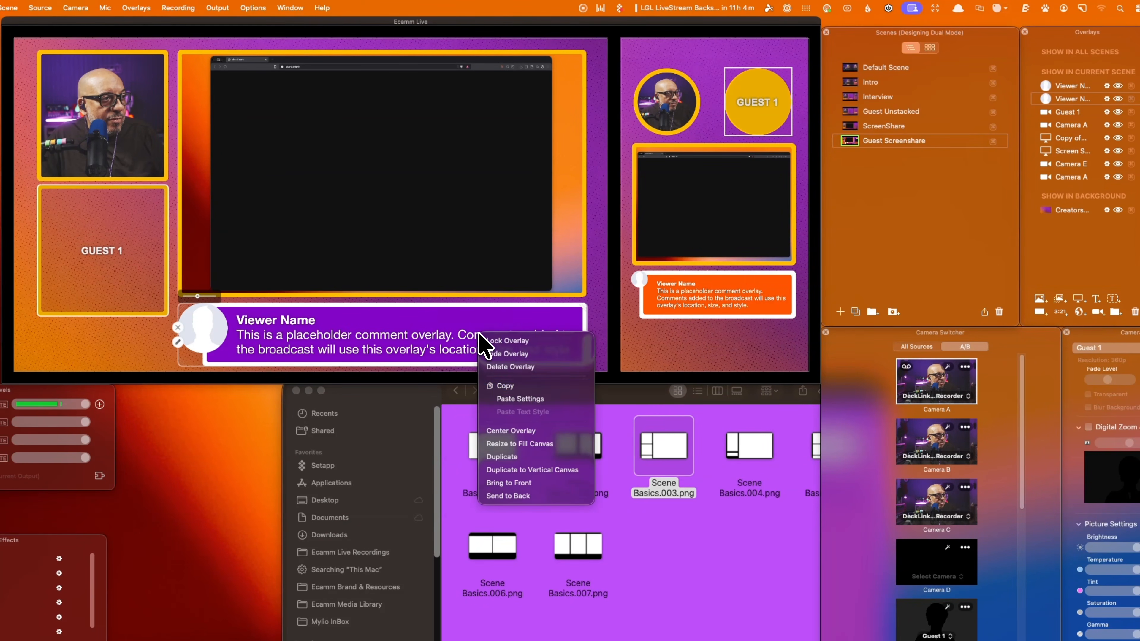
left_click(537, 397)
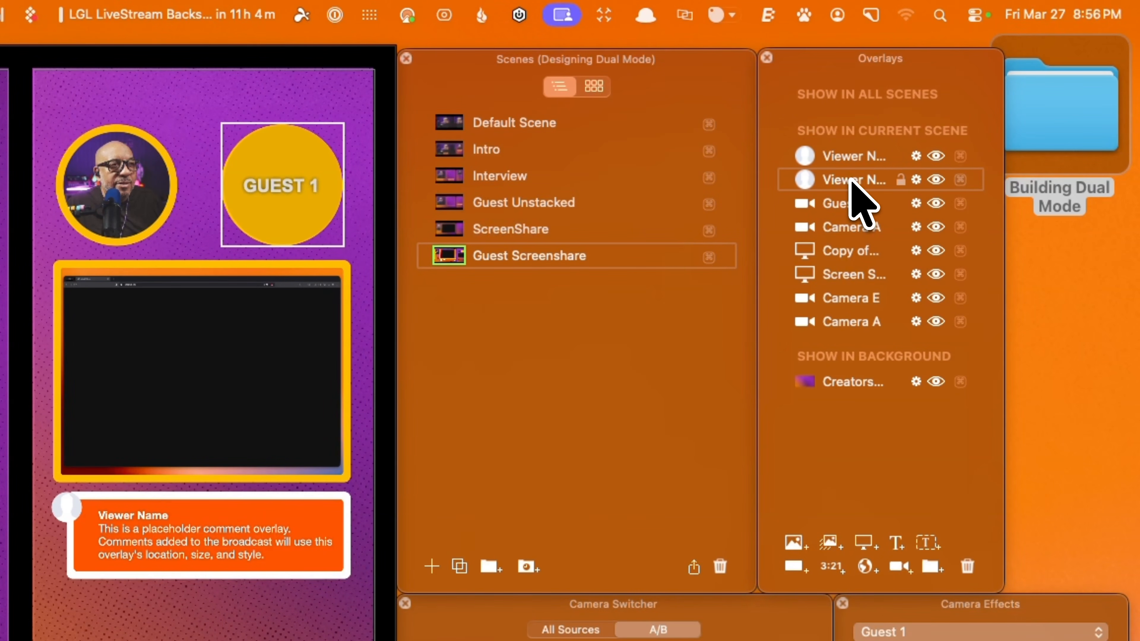
Step: Copy both comment overlays from the Guest Screenshare scene into the ScreenShare scene
left_click_drag(850, 189, 529, 236)
left_click(833, 156)
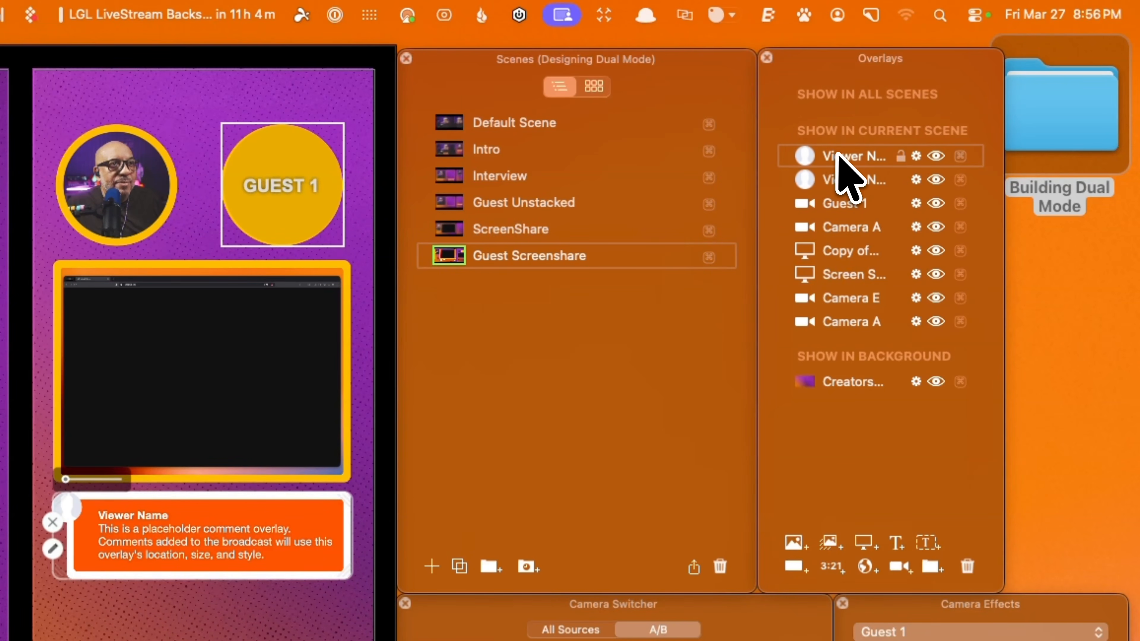
left_click_drag(742, 181, 502, 228)
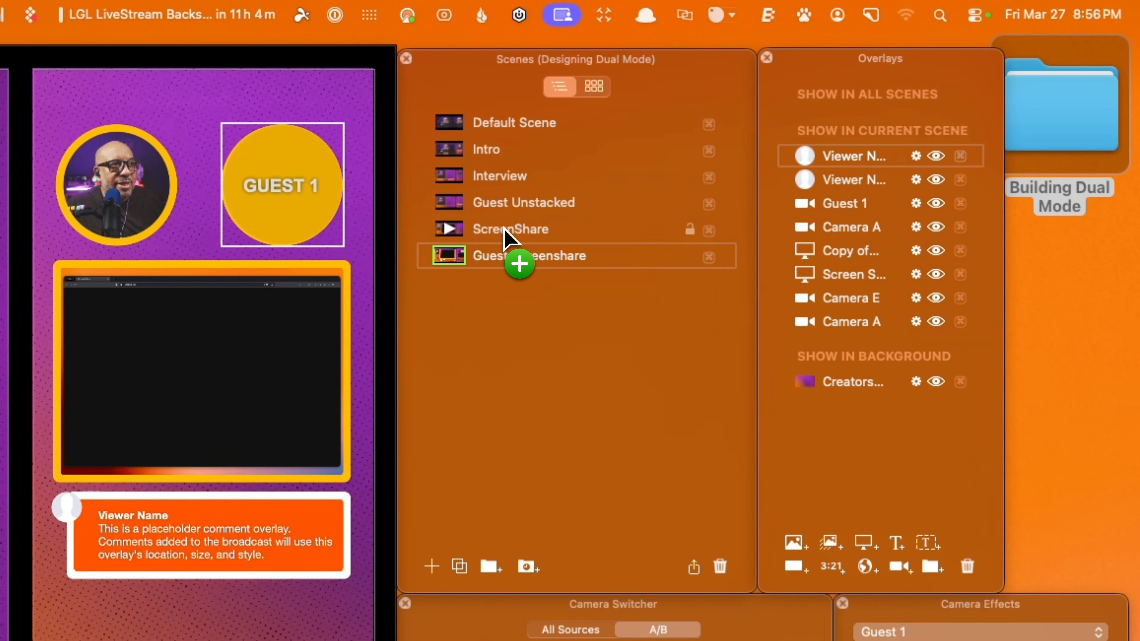
Step: Open the ScreenShare scene and make its two comment overlays visible
left_click(449, 229)
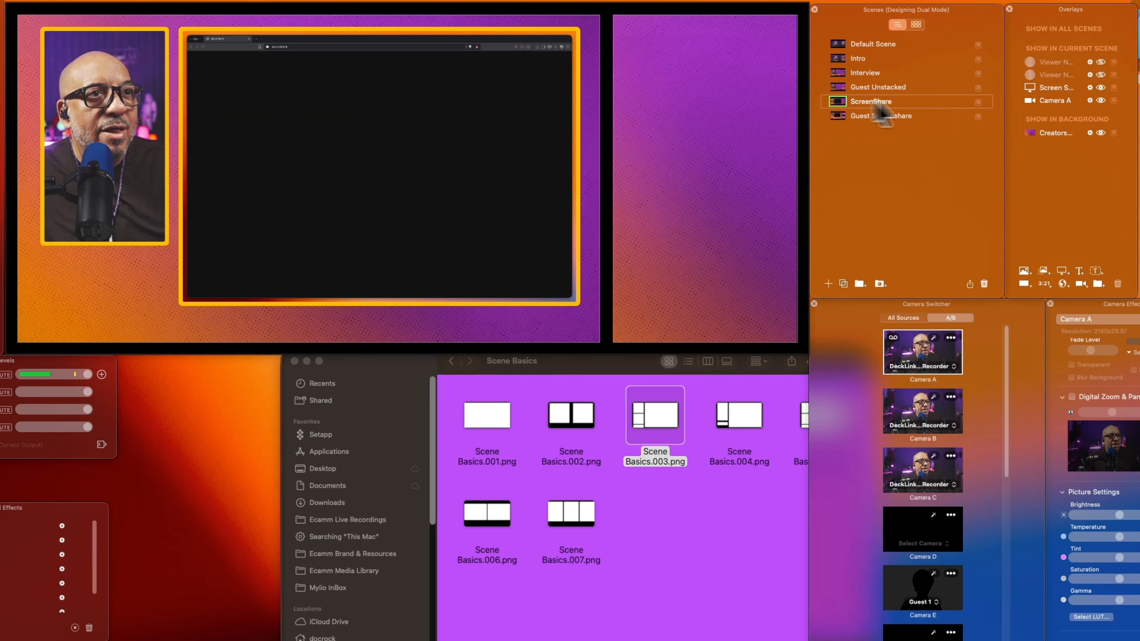
left_click(1100, 75)
left_click(1100, 61)
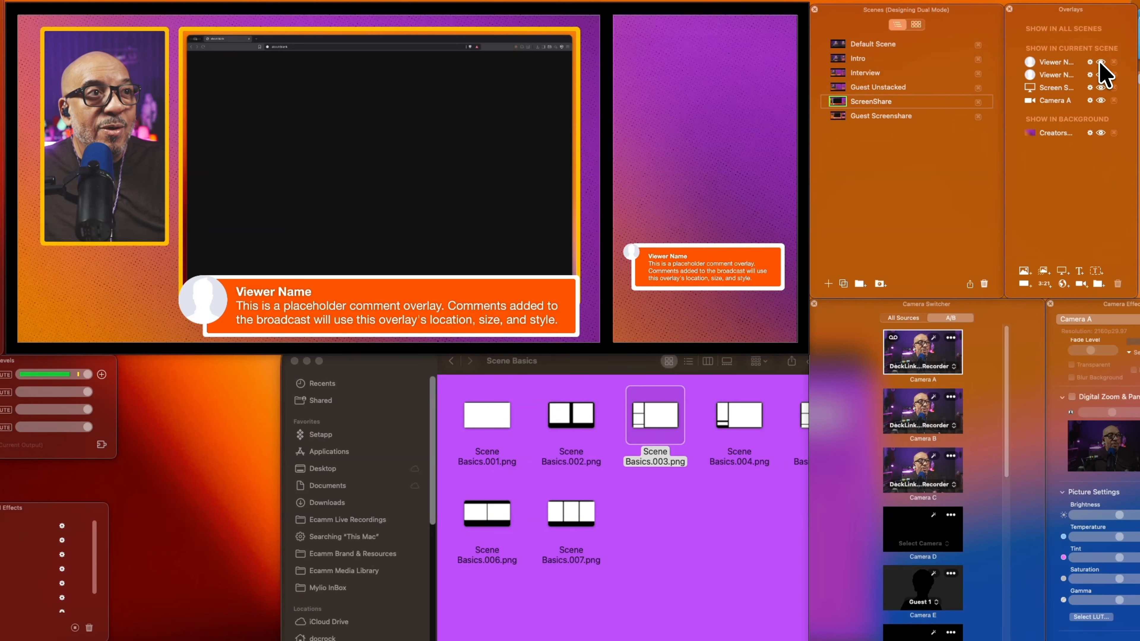
Step: Copy the vertical screen share overlay from the Guest Screenshare scene into ScreenShare and return to that scene
left_click(838, 117)
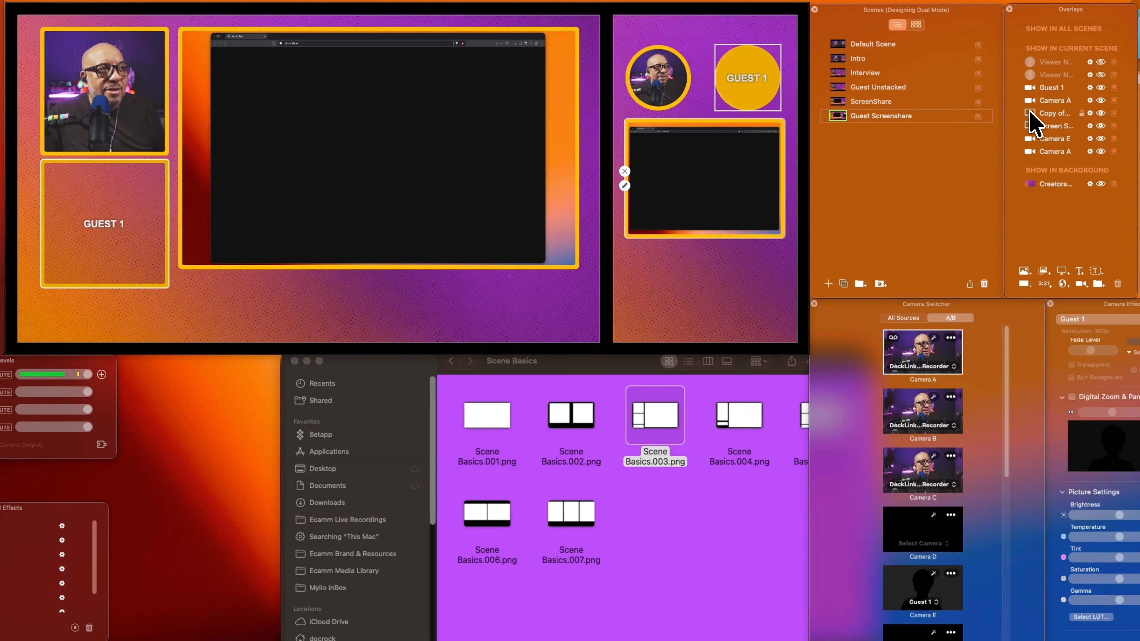
left_click_drag(1057, 115, 875, 102)
left_click(842, 100)
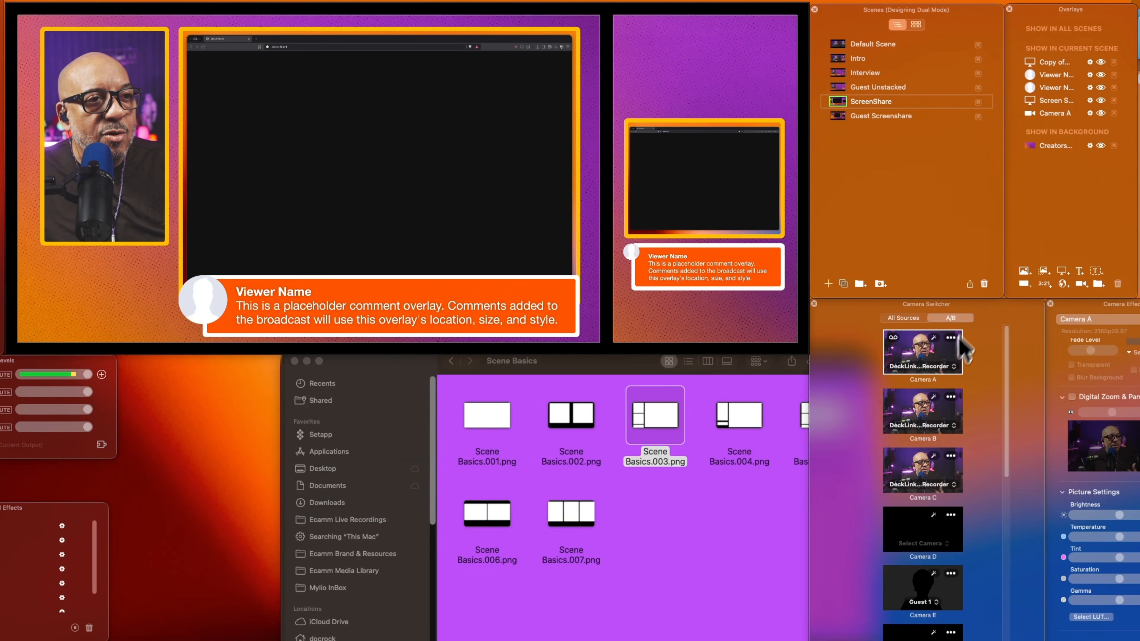
Step: Add Camera A above the vertical canvas's screen share in the ScreenShare scene and set its shape to Custom
left_click_drag(929, 344, 682, 81)
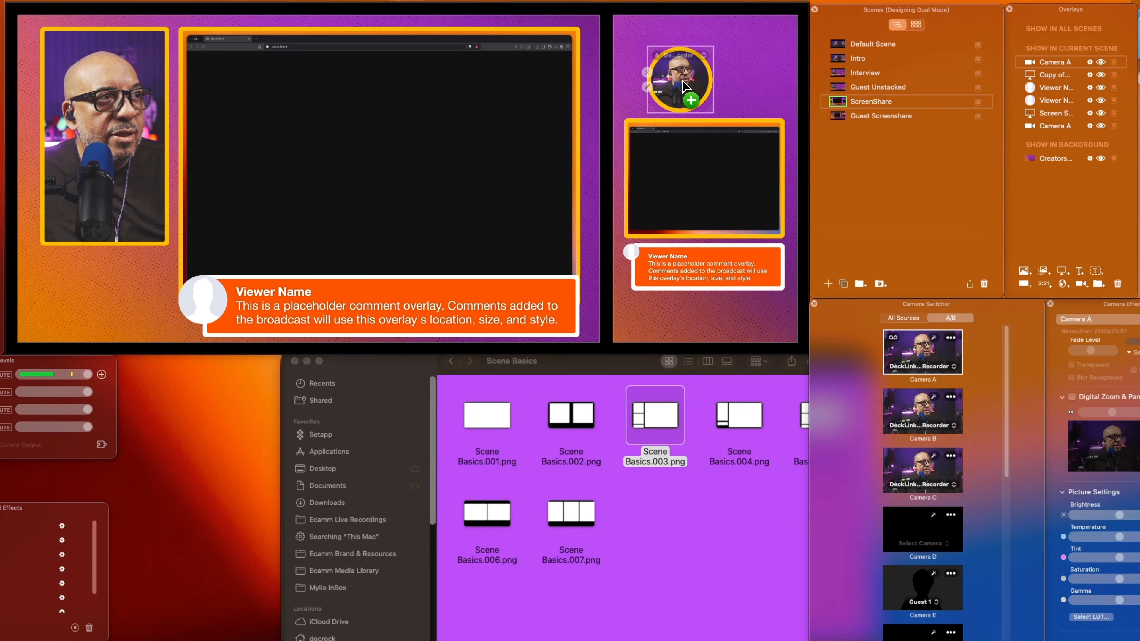
left_click(647, 86)
left_click(553, 36)
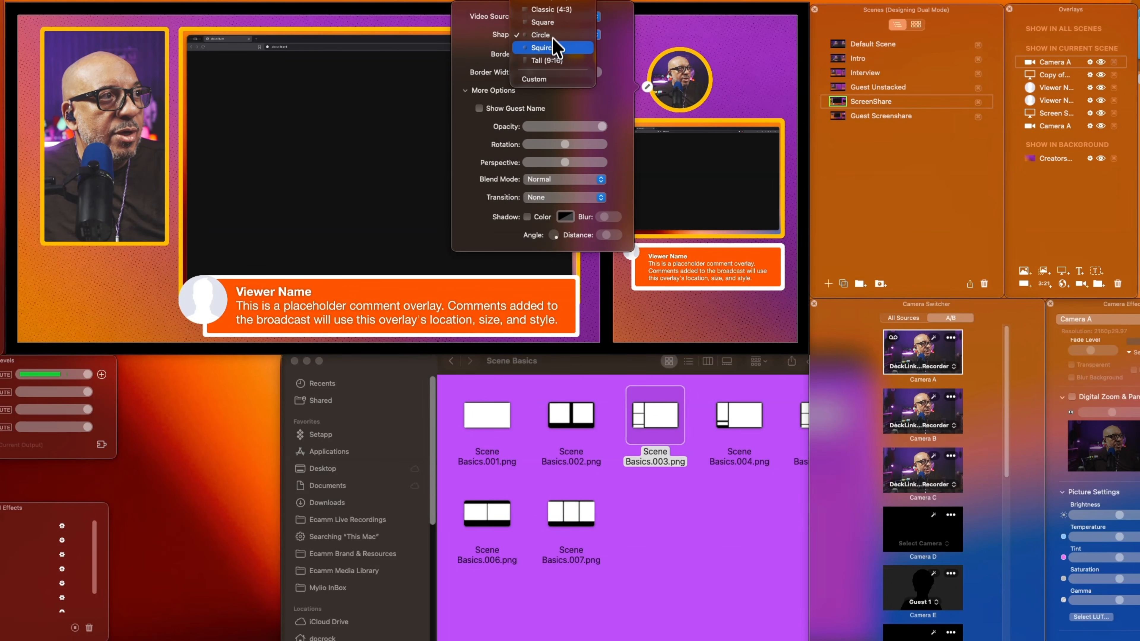
left_click(564, 85)
Step: Widen the vertical canvas's Camera A overlay to match the screen share's width and place it just above the screen share
left_click_drag(675, 90, 784, 98)
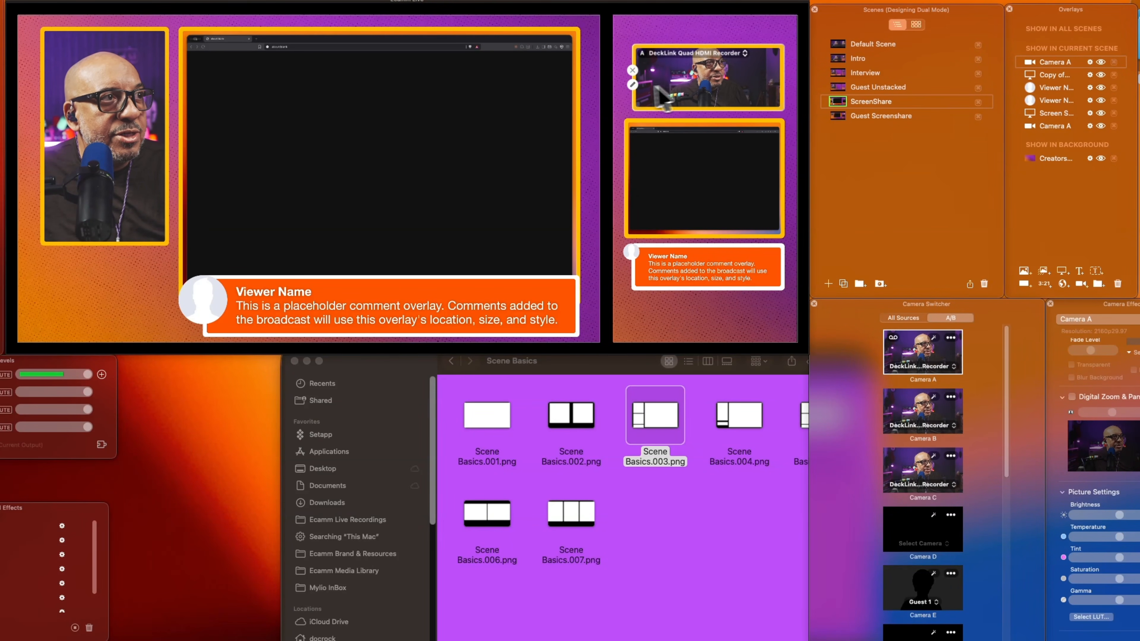
left_click_drag(633, 97, 624, 98)
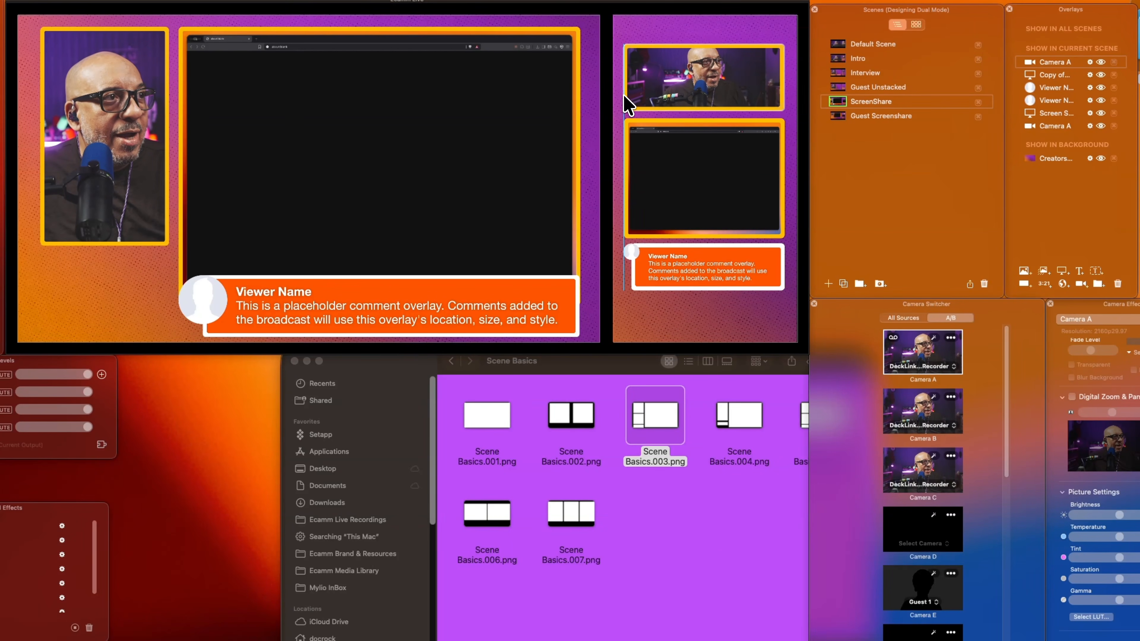
mouse_move(703, 96)
left_mouse_down()
mouse_move(704, 82)
mouse_move(705, 96)
left_mouse_up()
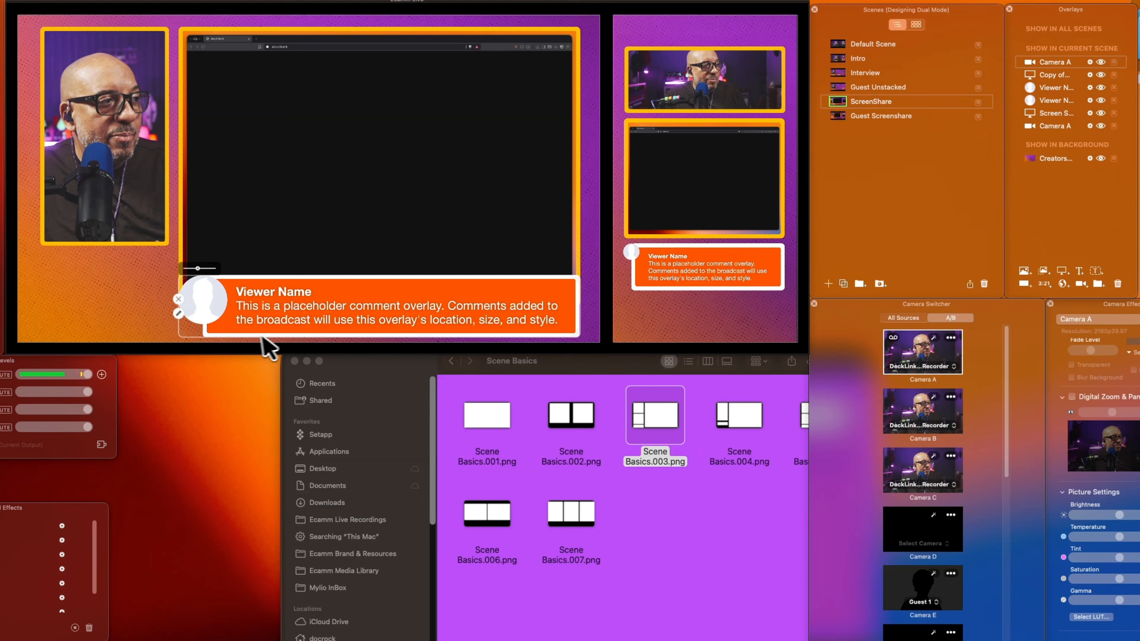
Step: Close the Scene Basics file window and review the Intro and Interview scenes
left_click(294, 360)
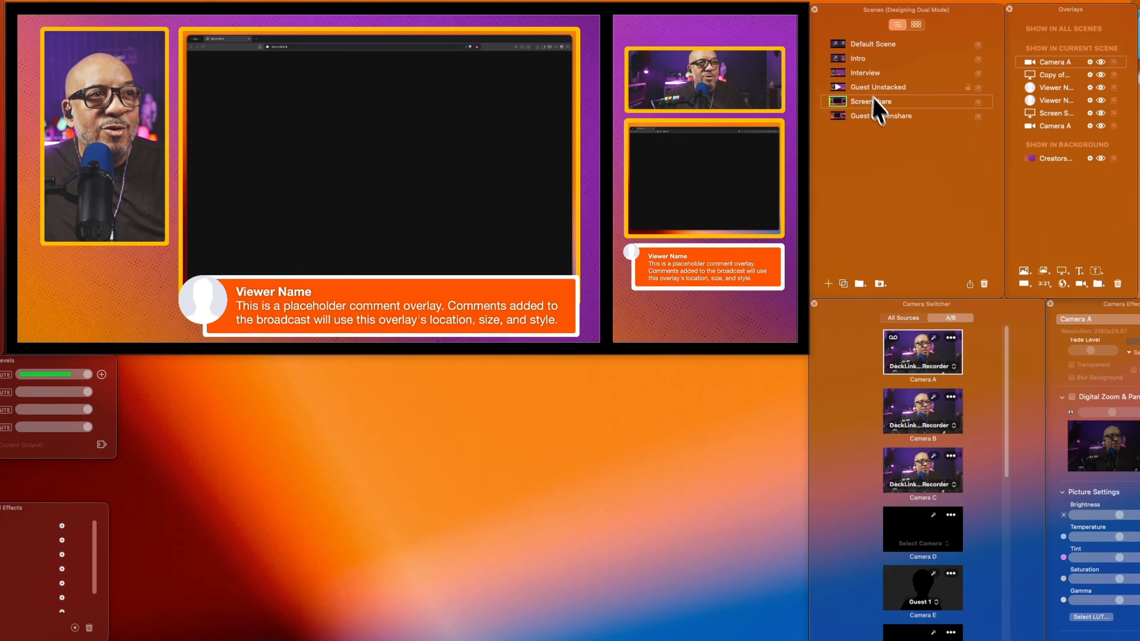
left_click(839, 61)
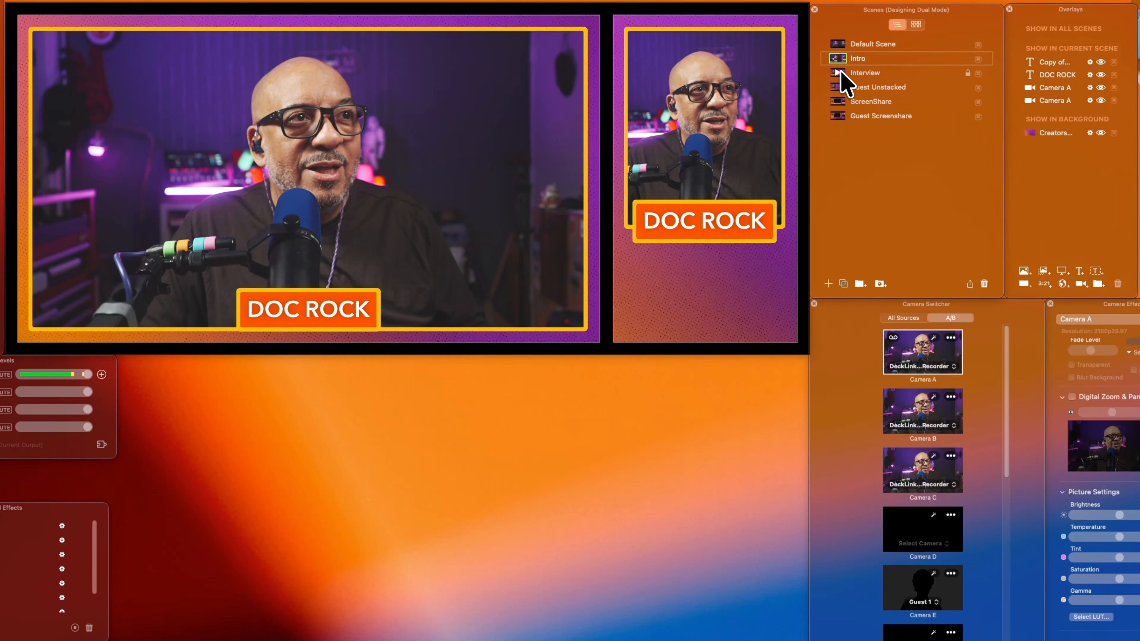
left_click(841, 73)
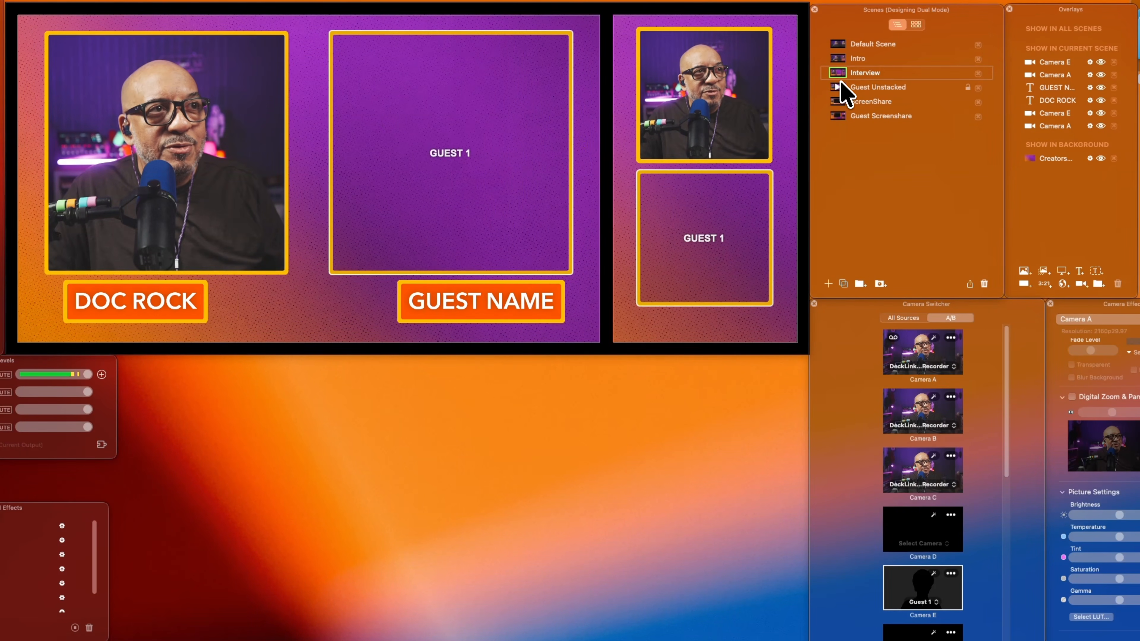
Step: Add a placeholder comment overlay to the horizontal canvas of the Guest Unstacked scene
left_click(841, 87)
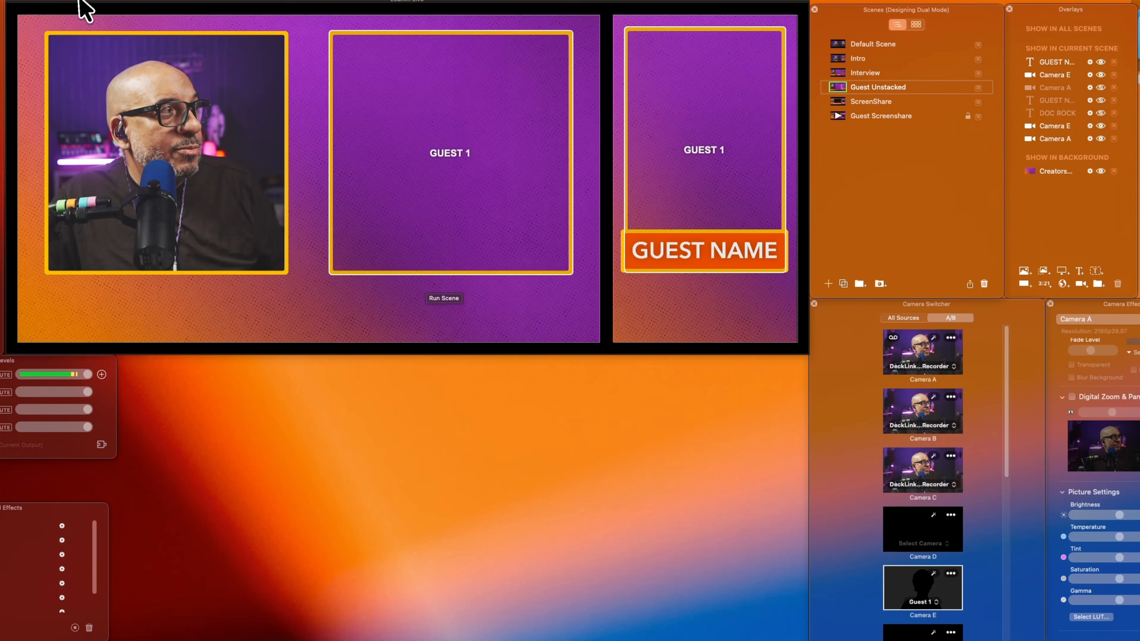
left_click(142, 1)
mouse_move(194, 176)
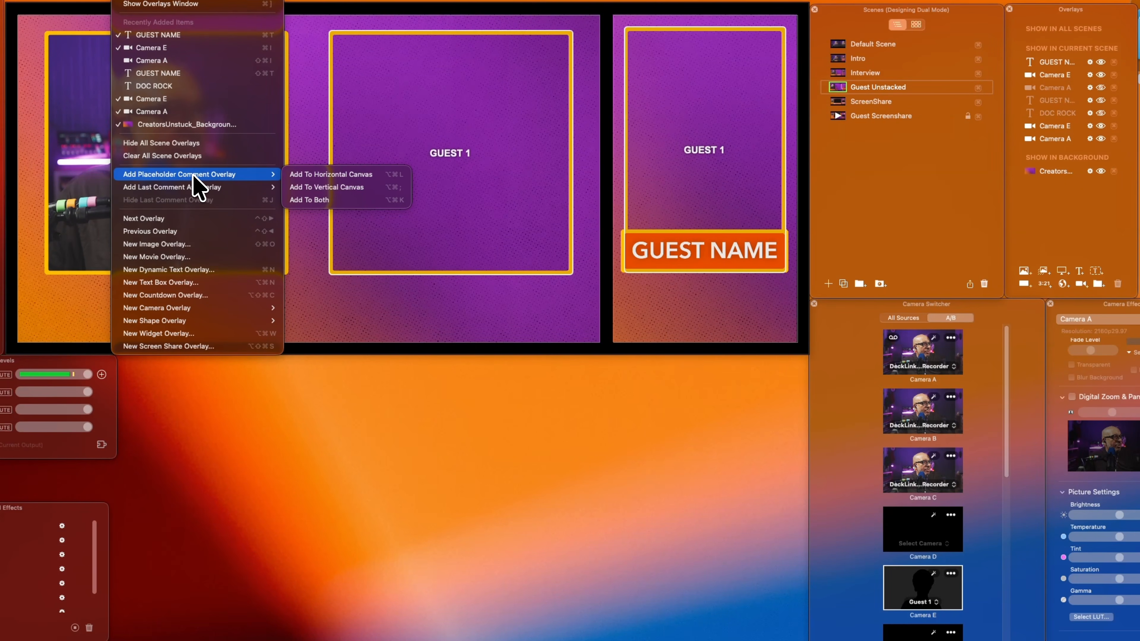
left_click(344, 177)
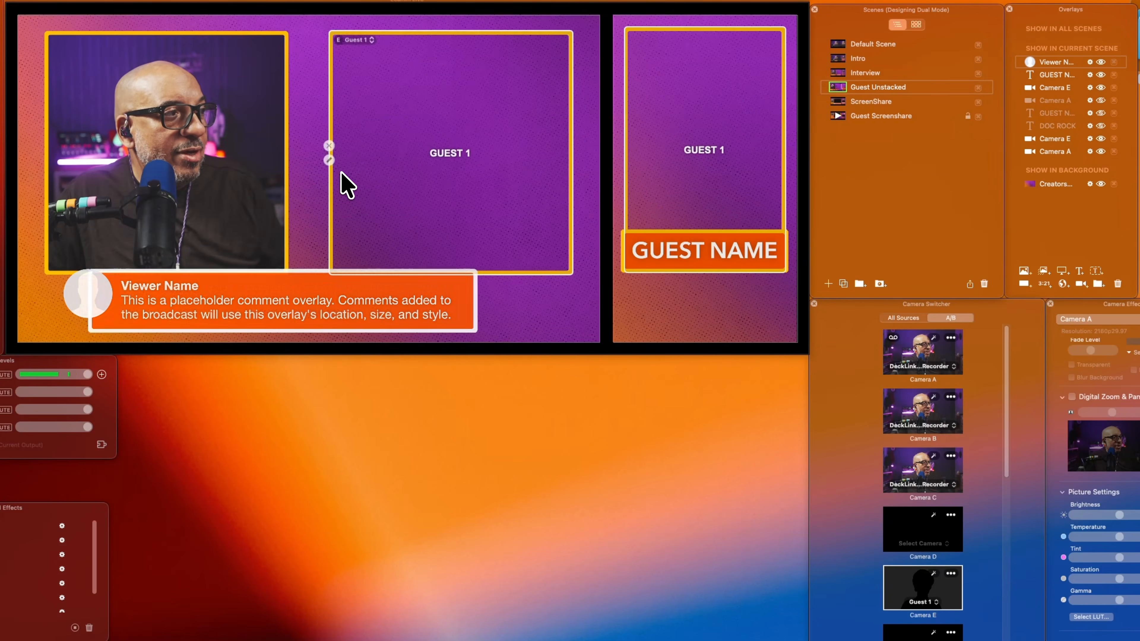
Step: Shrink the Guest Unstacked comment overlay slightly and center it beneath the two horizontal camera frames
left_click_drag(295, 291, 327, 295)
left_click_drag(508, 338, 457, 332)
left_click_drag(326, 286, 353, 291)
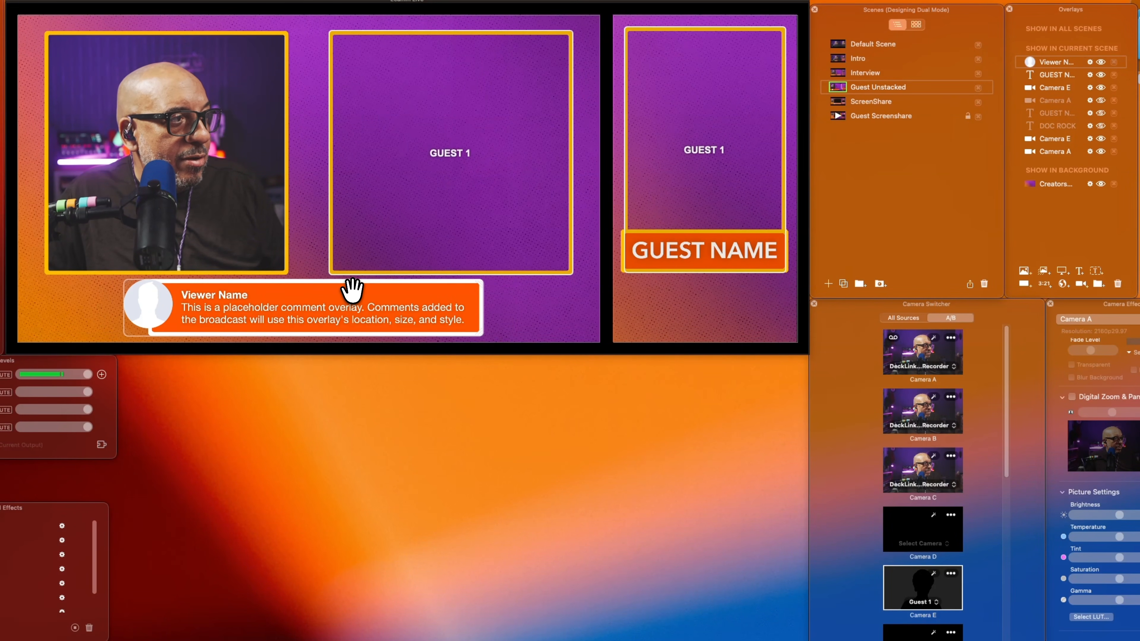
Step: Check the ScreenShare and Guest Screenshare scenes, and add a new scene named Comments
left_click(841, 102)
left_click(840, 116)
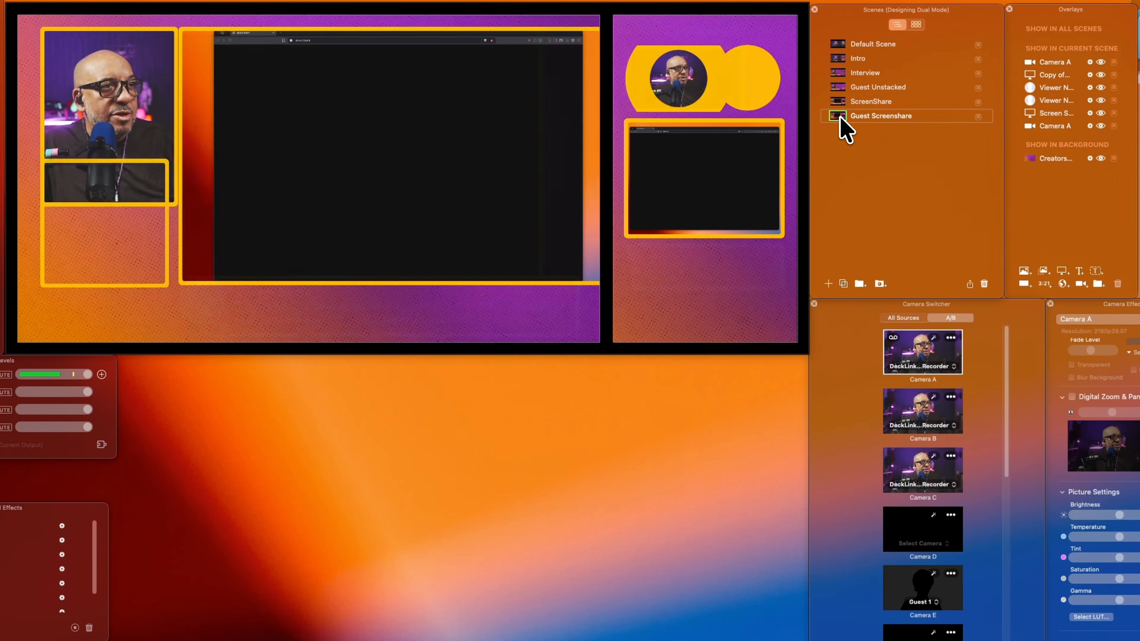
left_click(828, 283)
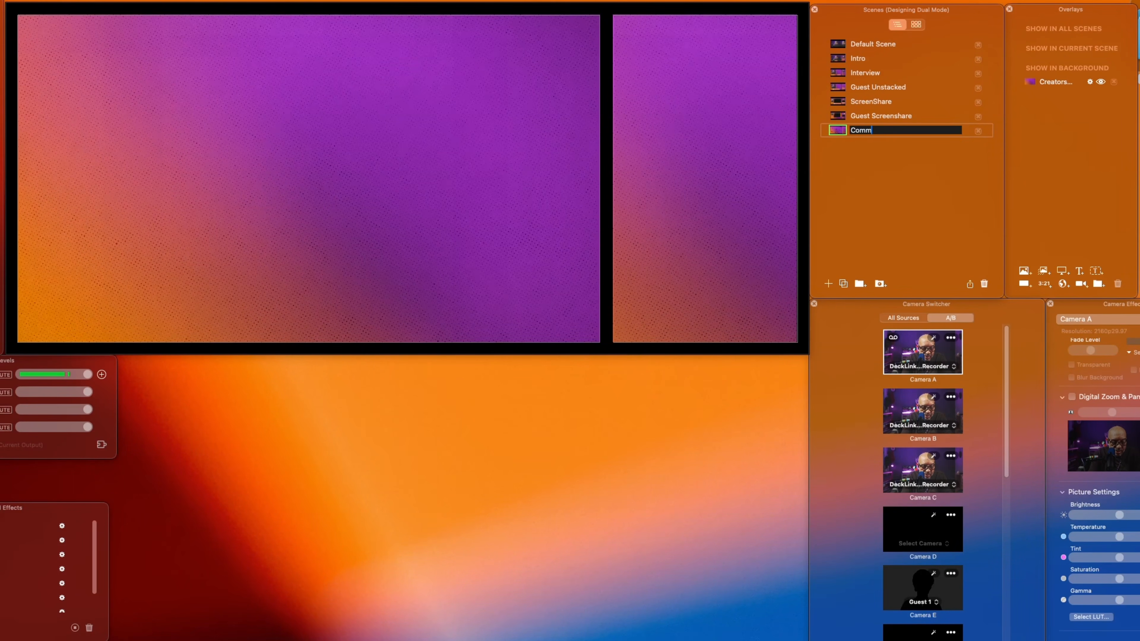
key("BackSpace")
key("BackSpace")
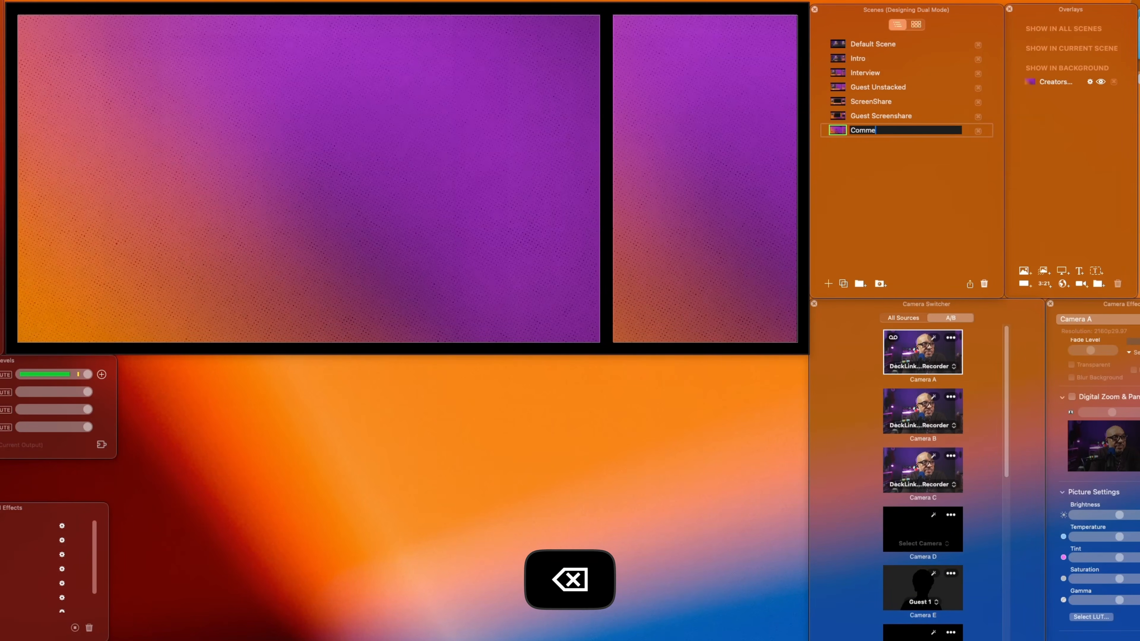
type("nts")
key("Return")
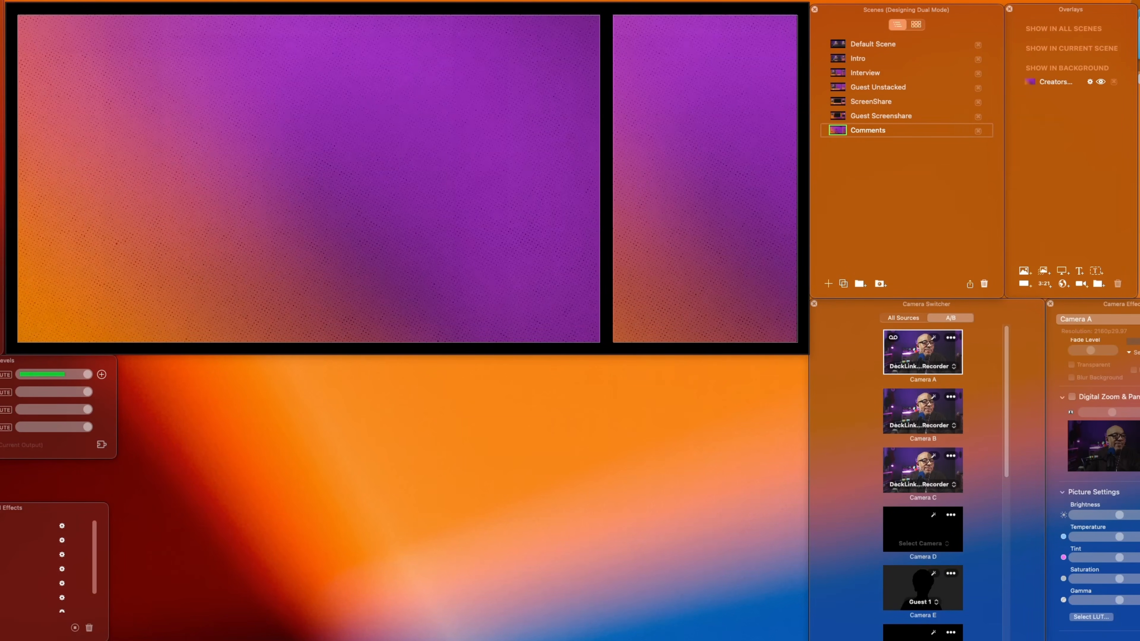
Step: In the Guest Screenshare scene, create an overlay group named Cameras and move the horizontal canvas's Camera E and Camera A overlays into it
left_click(840, 118)
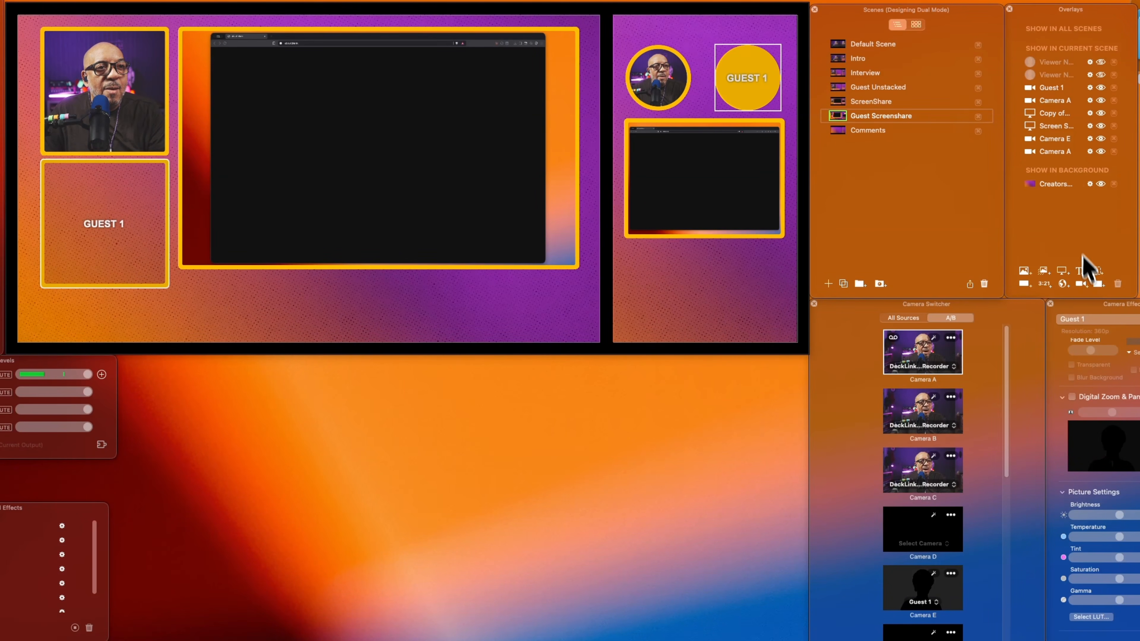
left_click(1098, 284)
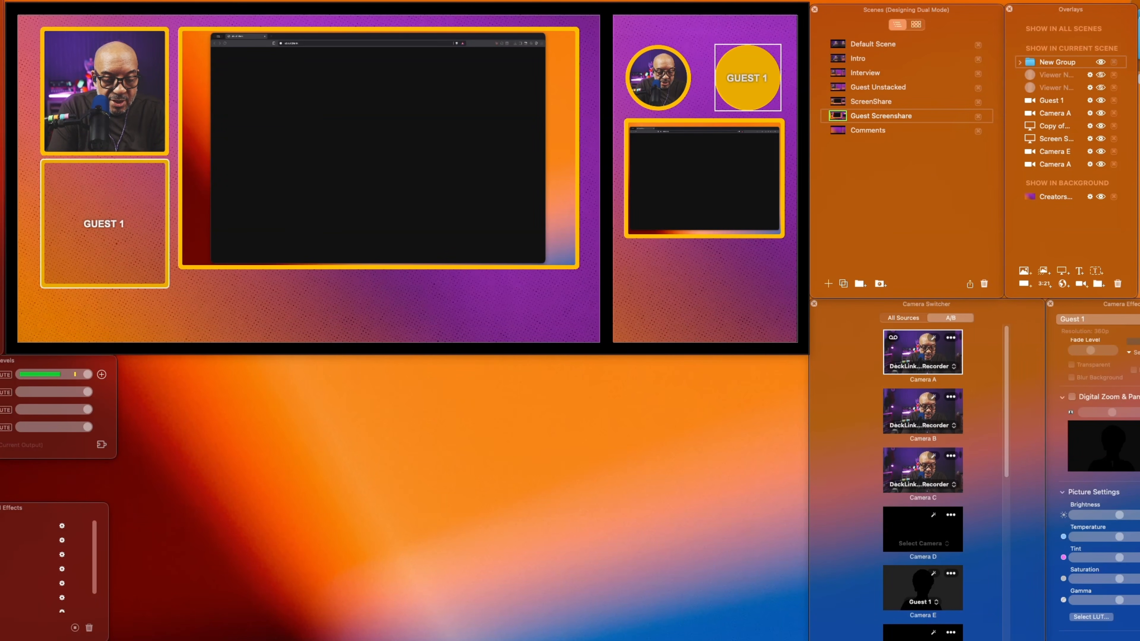
key("a")
key("p")
key("e")
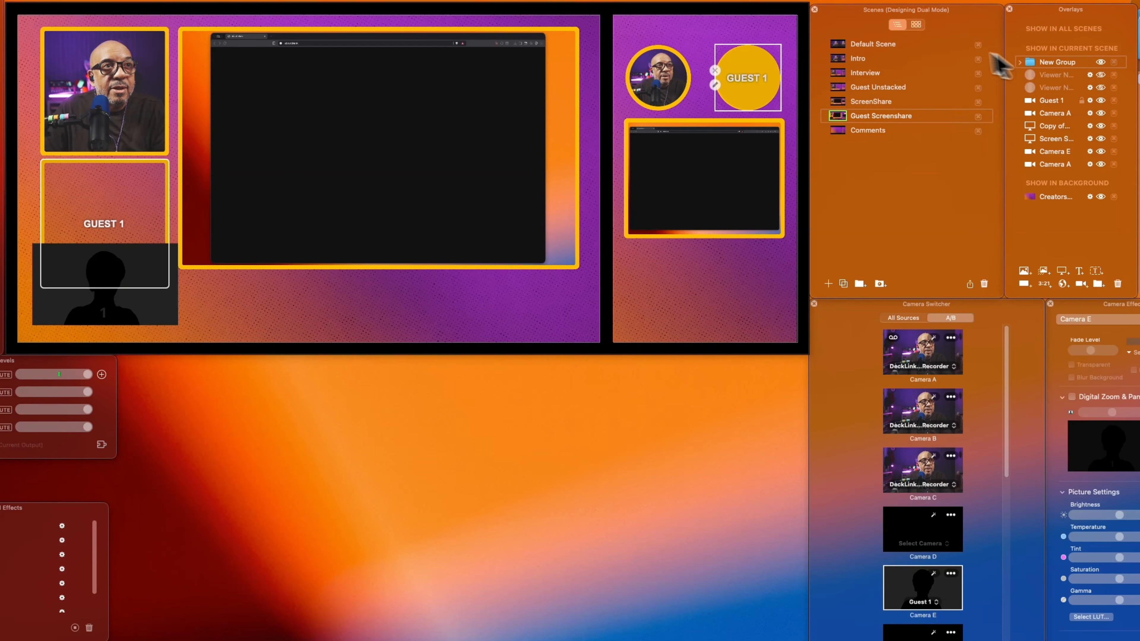
double_click(1056, 62)
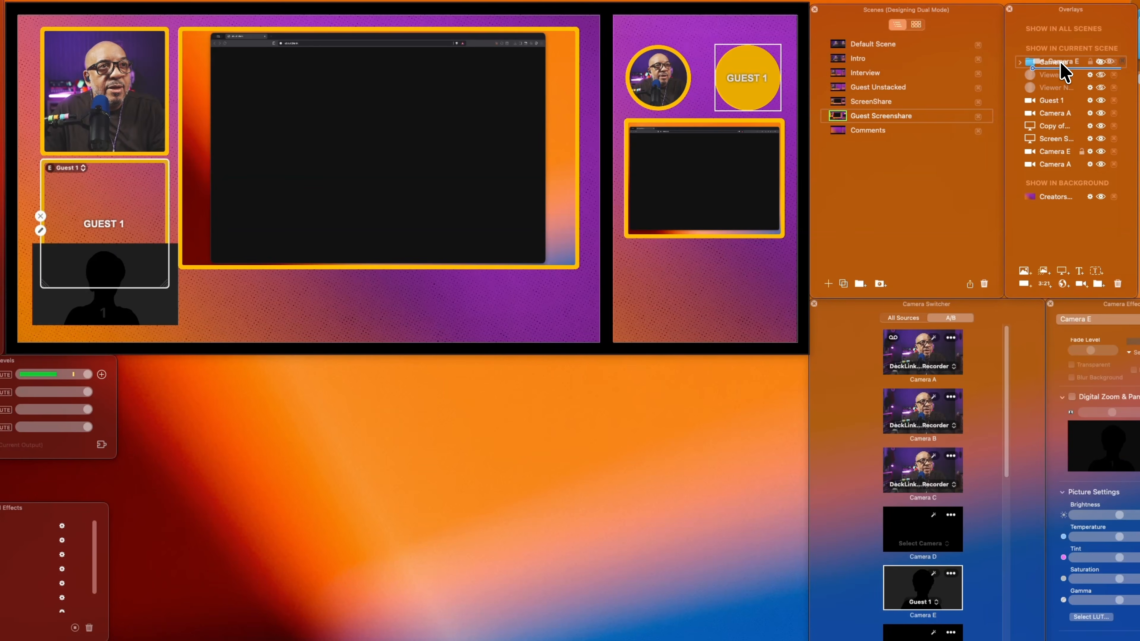
left_click_drag(1061, 63, 1060, 67)
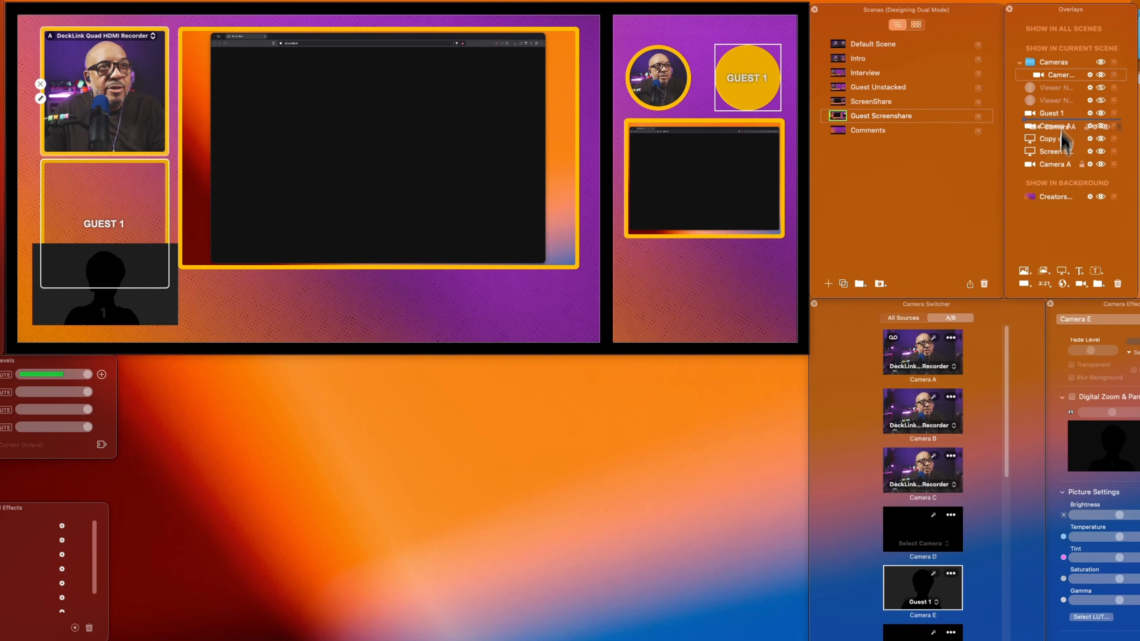
left_click_drag(1064, 142, 1062, 66)
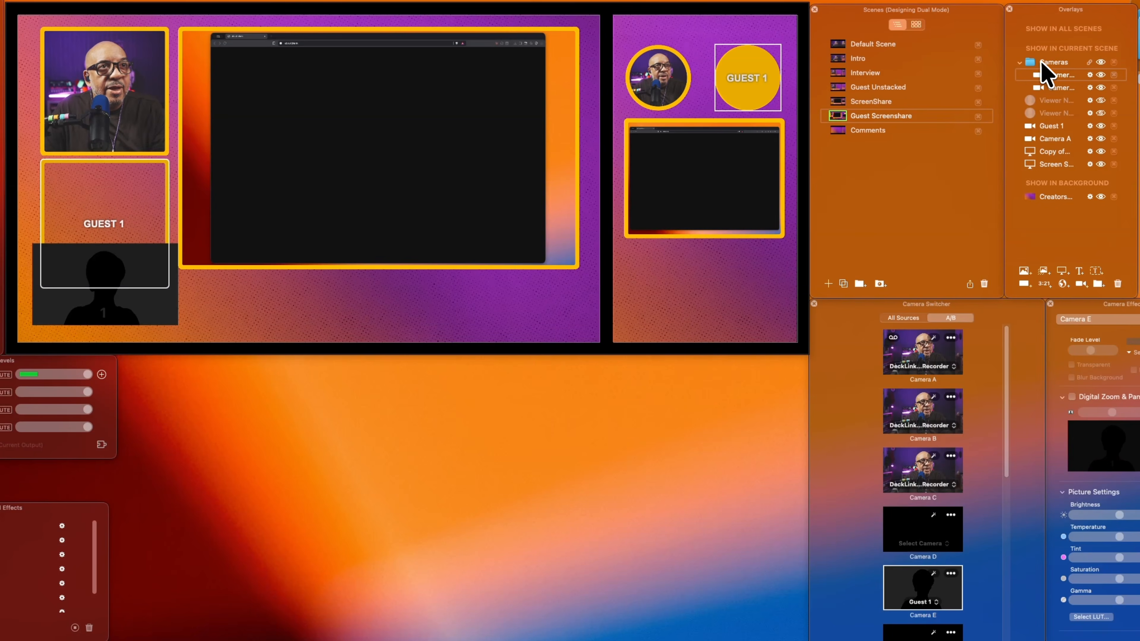
Step: Hide and show the Cameras group several times to check how it controls the two horizontal camera overlays
left_click(1100, 62)
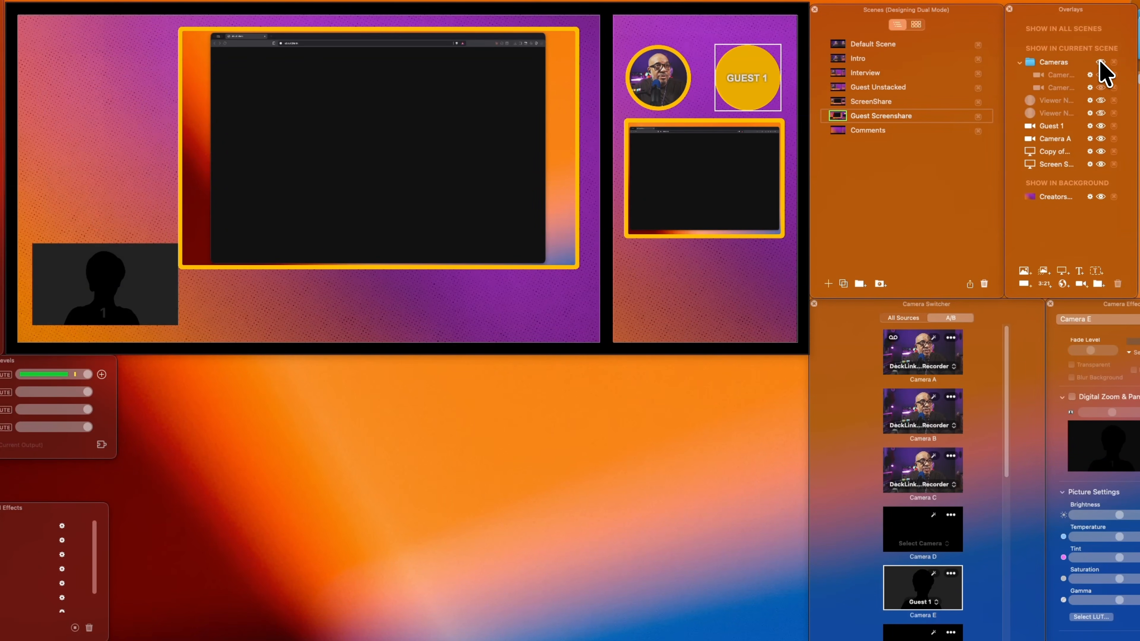
left_click(1101, 62)
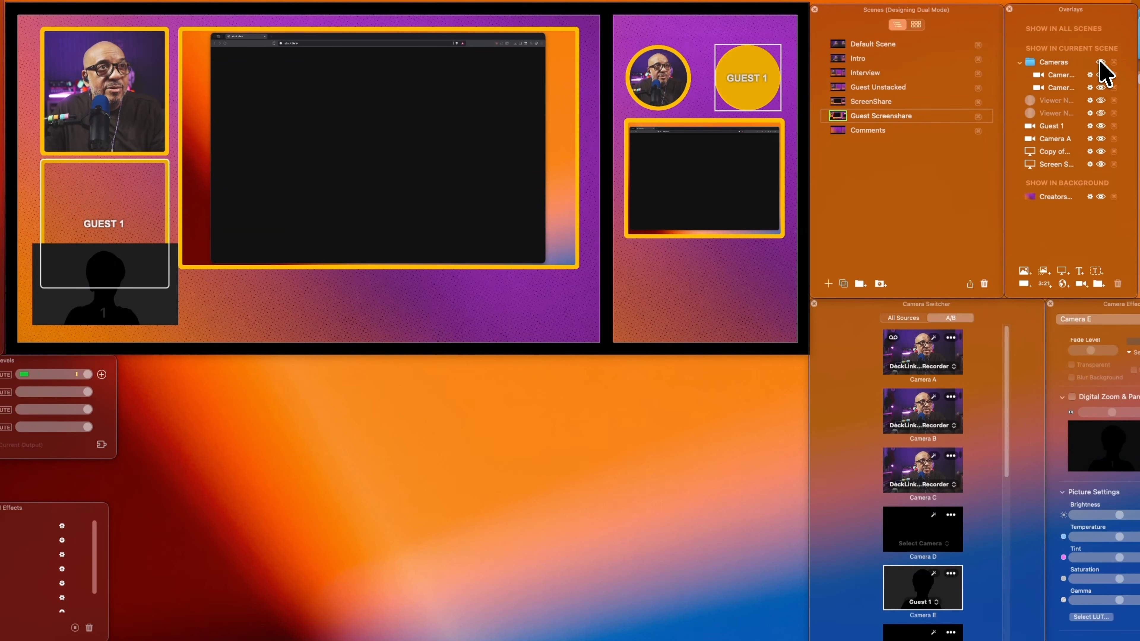
left_click(1101, 62)
left_click(1101, 62)
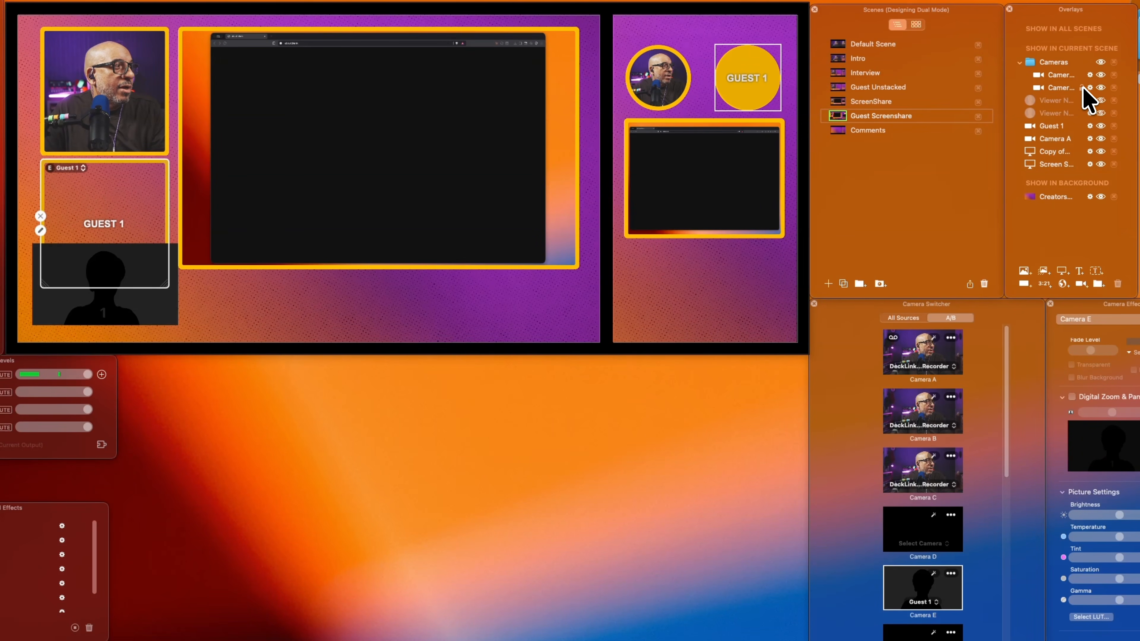
left_click(39, 252)
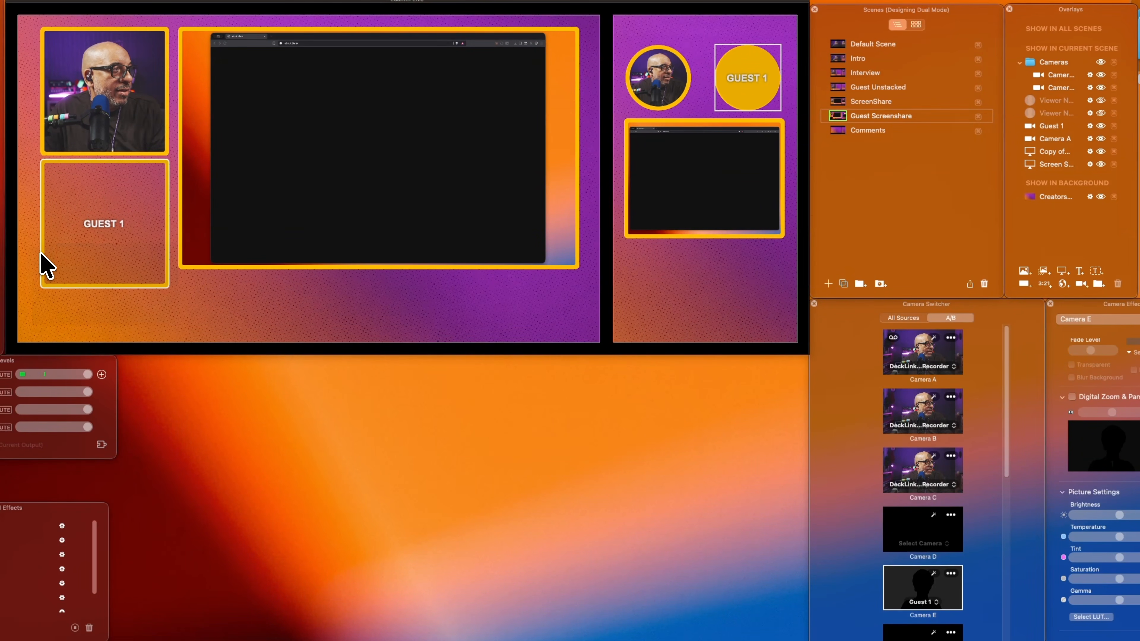
left_click(1100, 62)
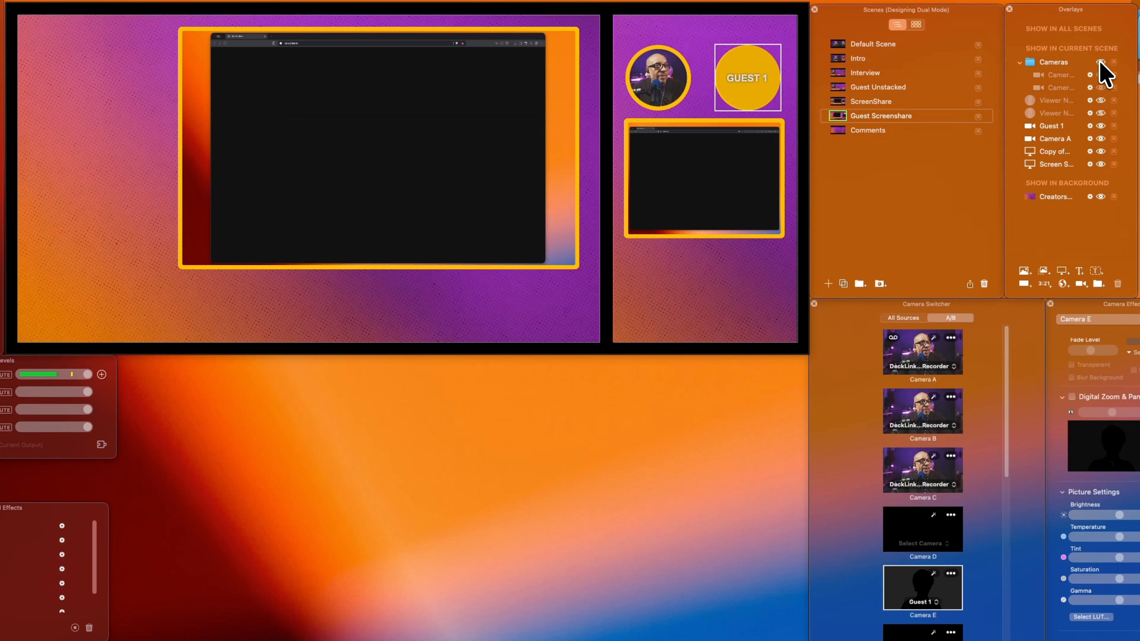
left_click(1100, 61)
left_click(1099, 62)
left_click(1100, 62)
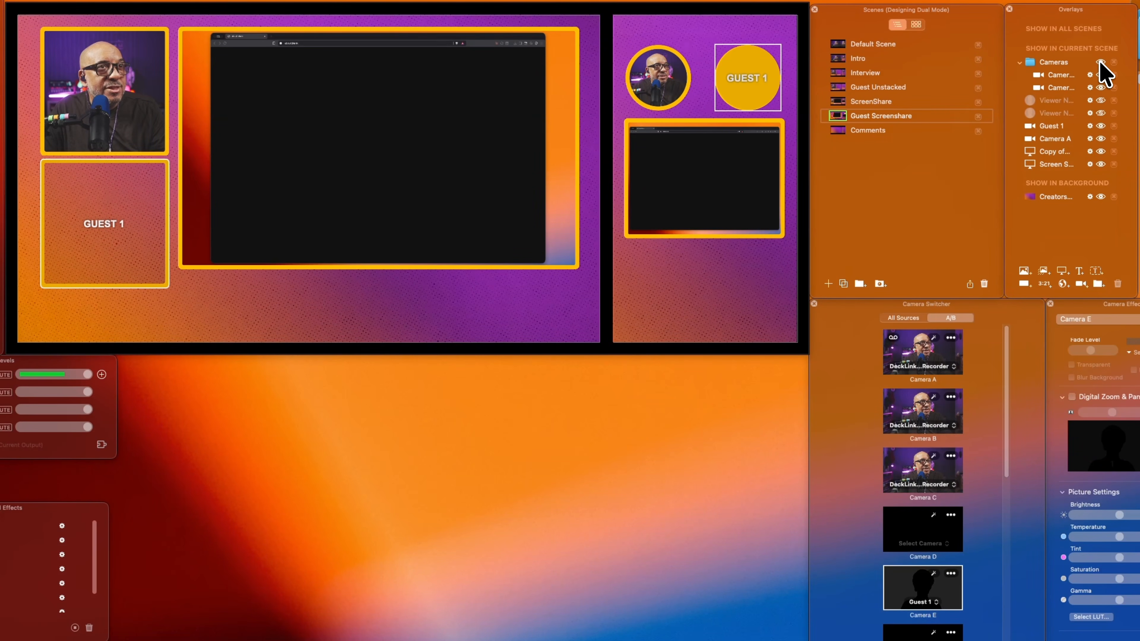
left_click(1099, 61)
left_click(1099, 61)
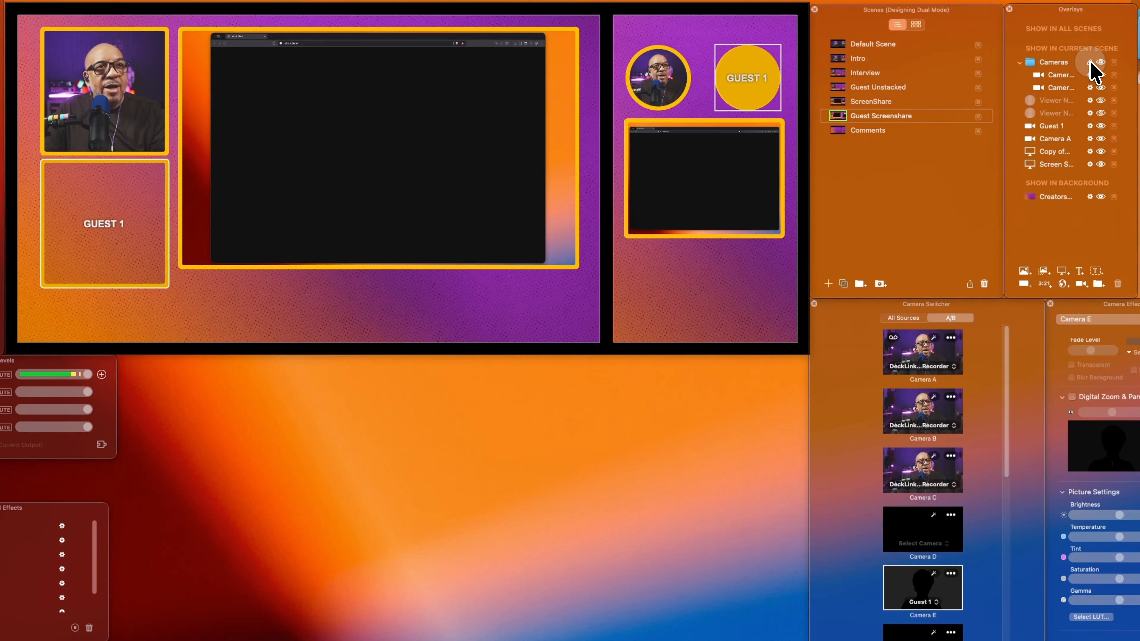
Step: Collapse the Cameras group, copy it into the Comments scene and switch to that scene
left_click(1019, 62)
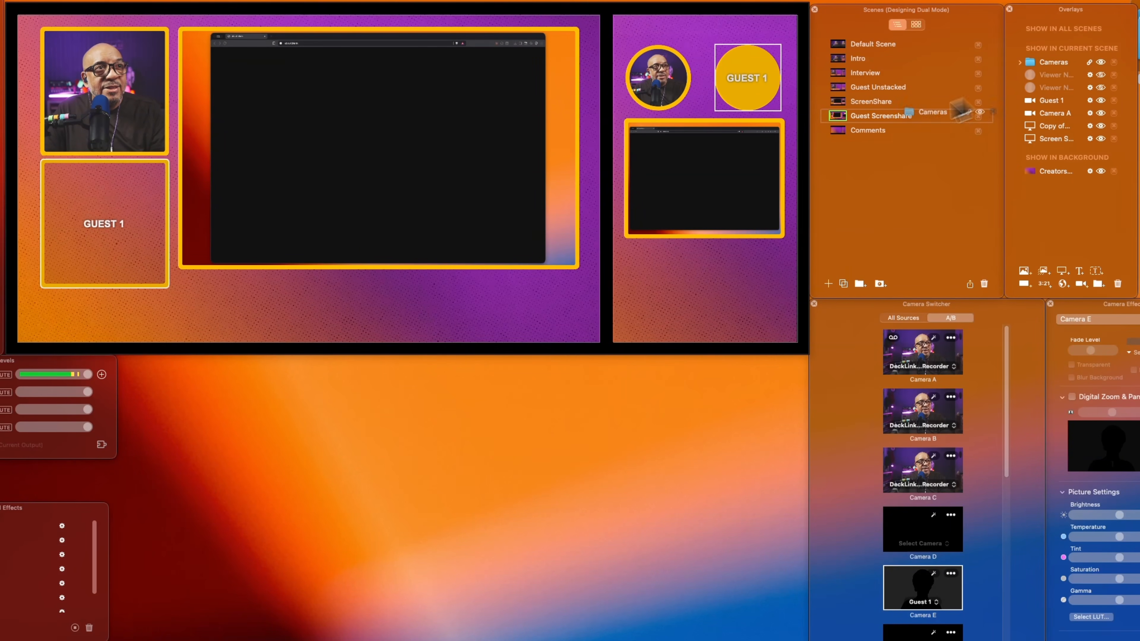
left_click_drag(928, 112, 869, 131)
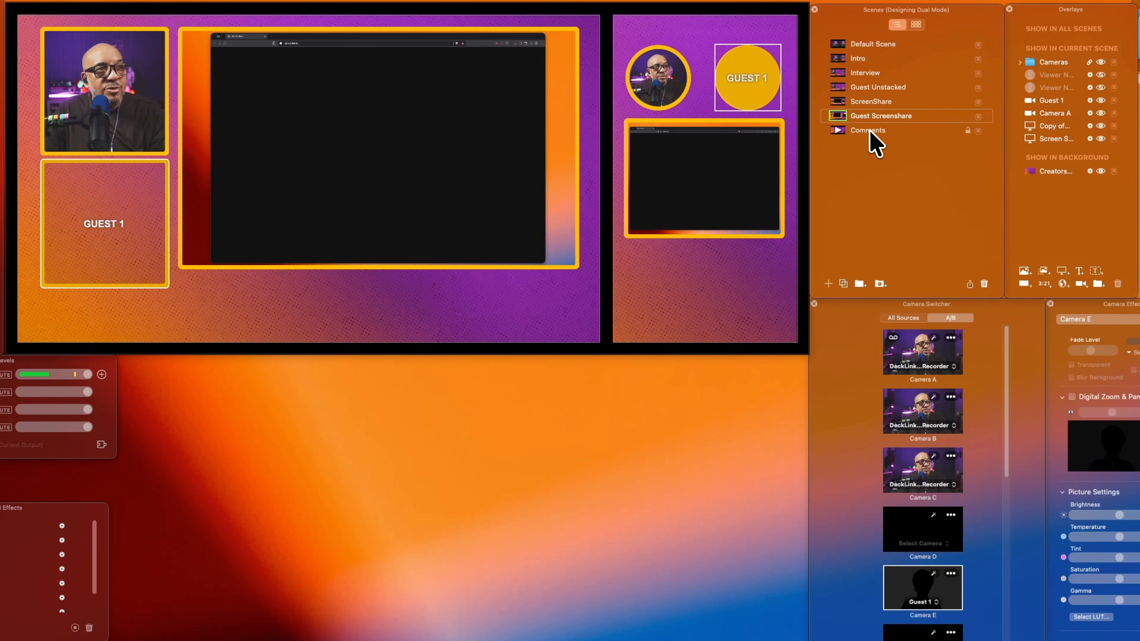
left_click(837, 131)
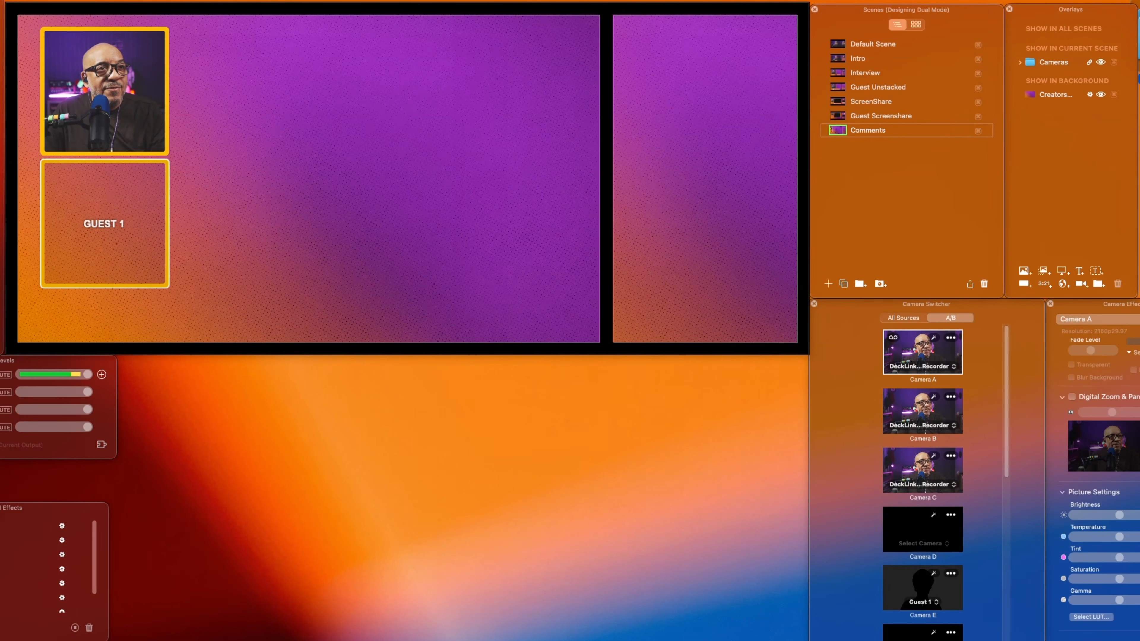
Step: Add the Comment Bubble image from the Building Dual Mode folder to the horizontal canvas, centered and resized to fill it
double_click(1138, 74)
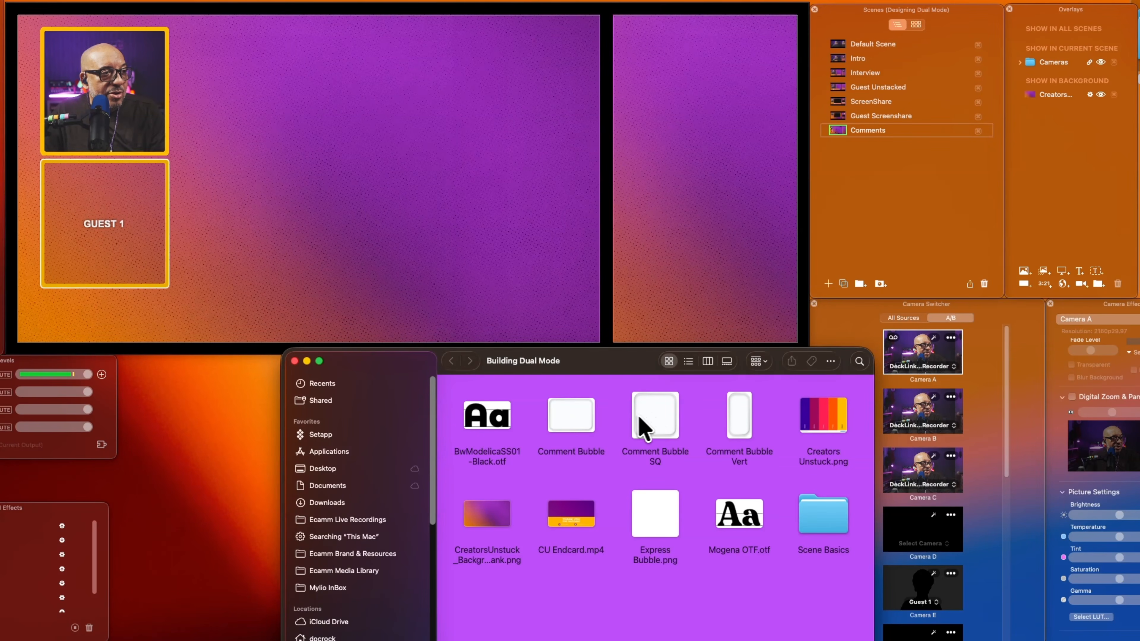
left_click_drag(588, 414, 444, 193)
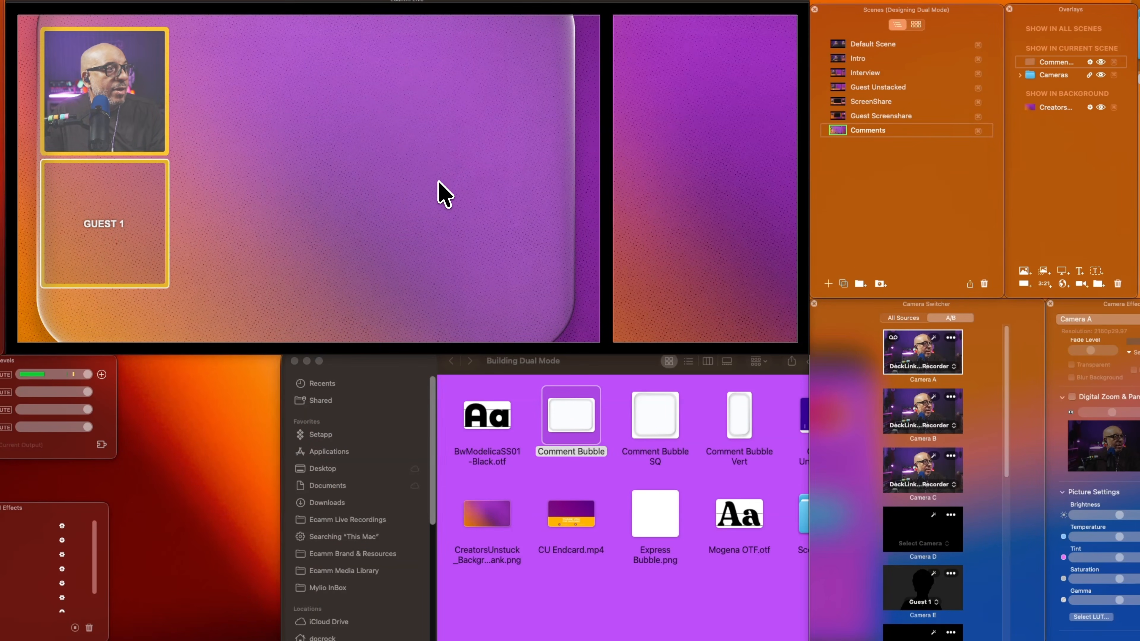
right_click(414, 178)
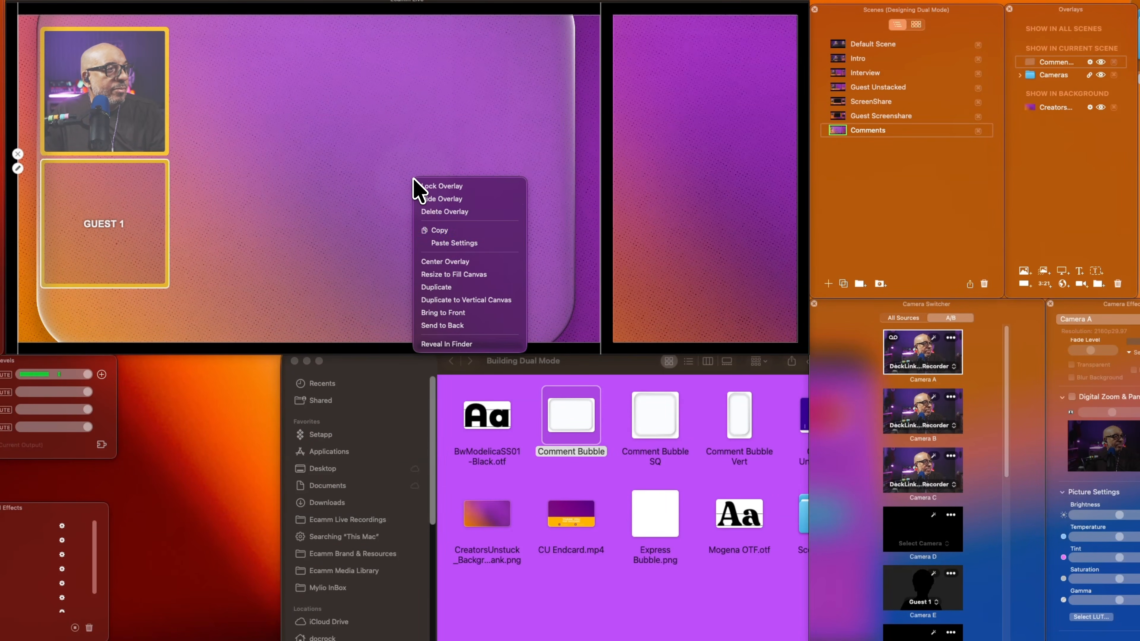
left_click(454, 262)
right_click(451, 256)
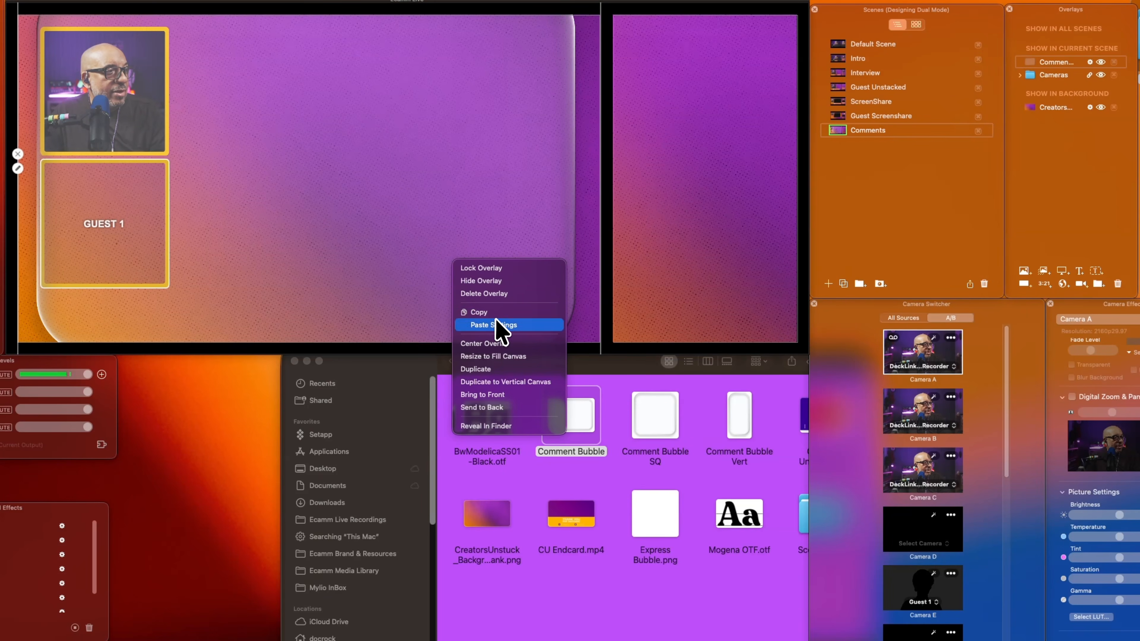
left_click(517, 357)
Step: Shrink the comment bubble and place it beside the two stacked cameras, with its upper edge near the top of the Camera A frame
scroll(414, 237, "down", 10)
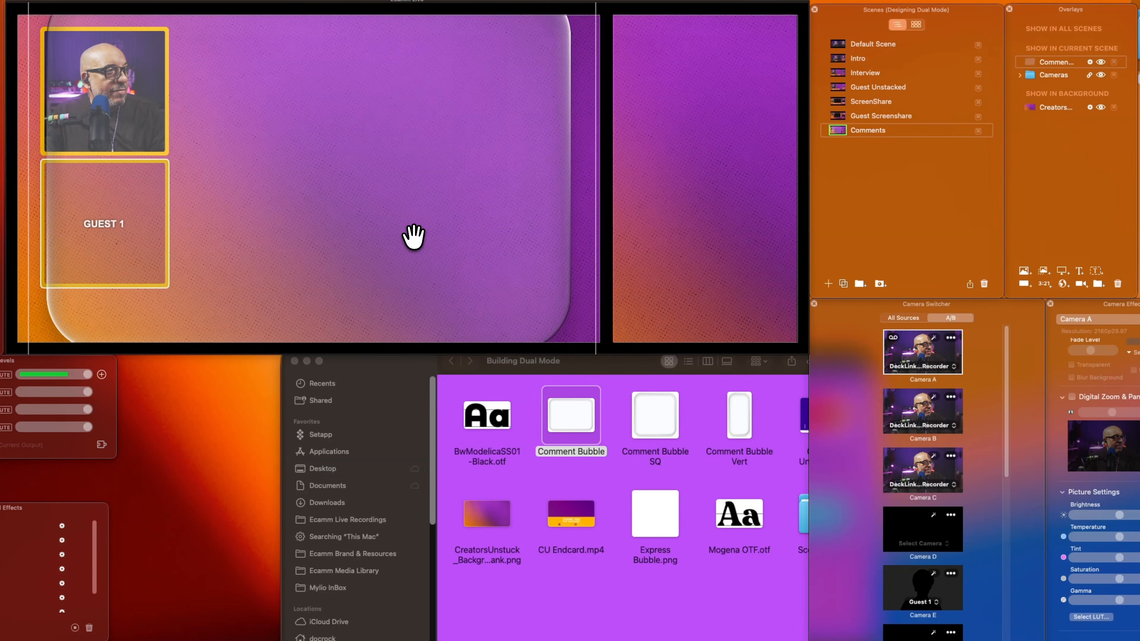
scroll(408, 242, "down", 3)
left_click_drag(402, 247, 448, 208)
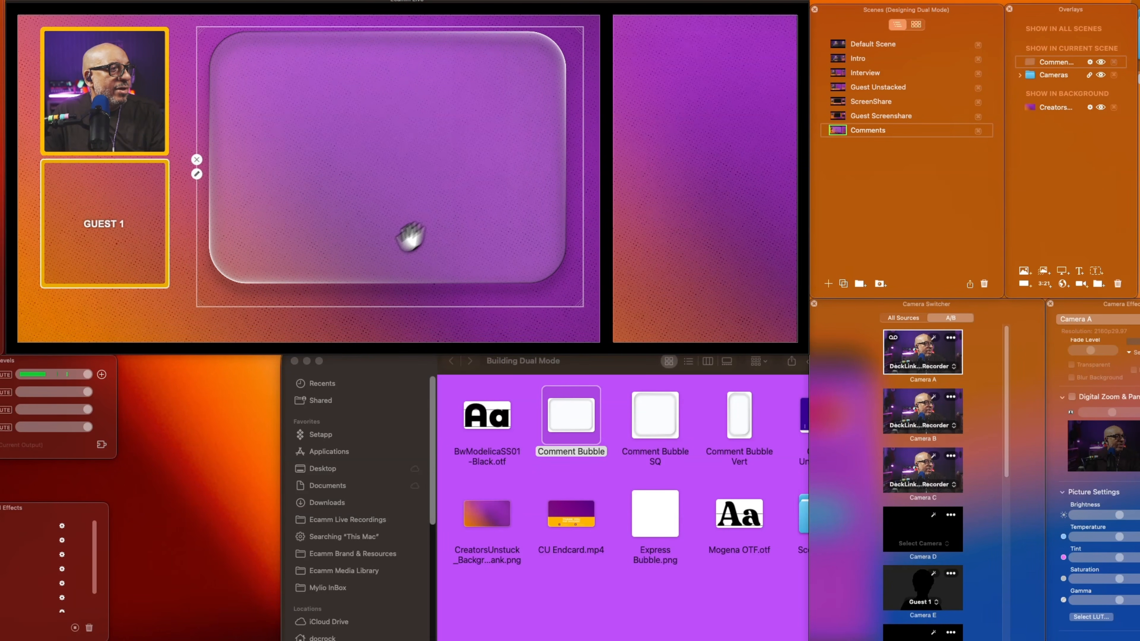
left_click_drag(200, 303, 187, 310)
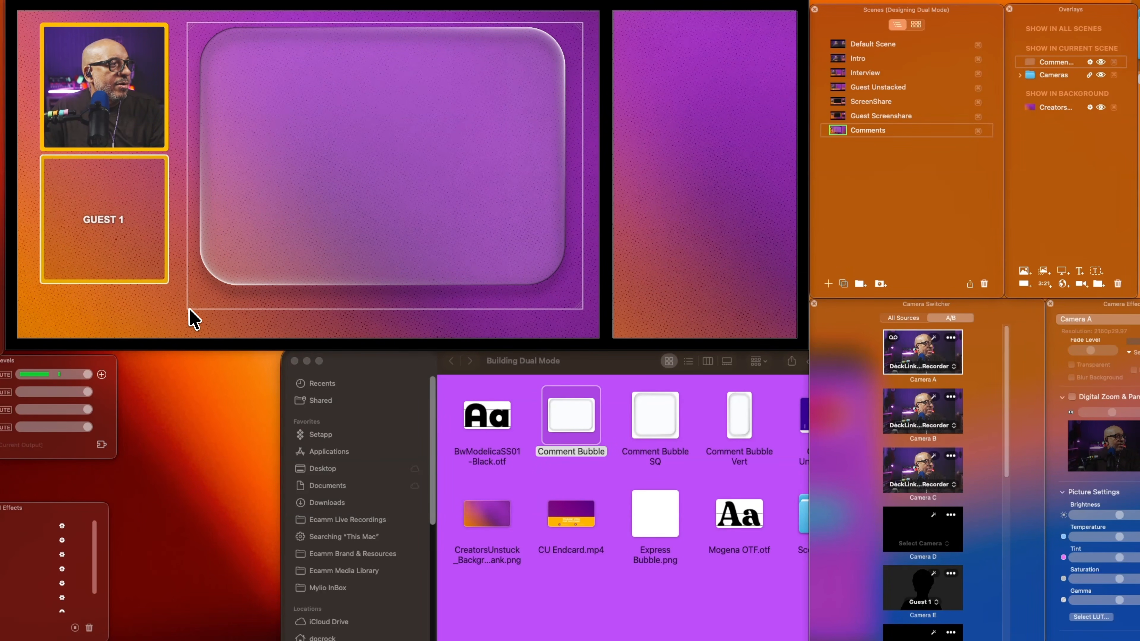
left_click_drag(282, 245, 277, 248)
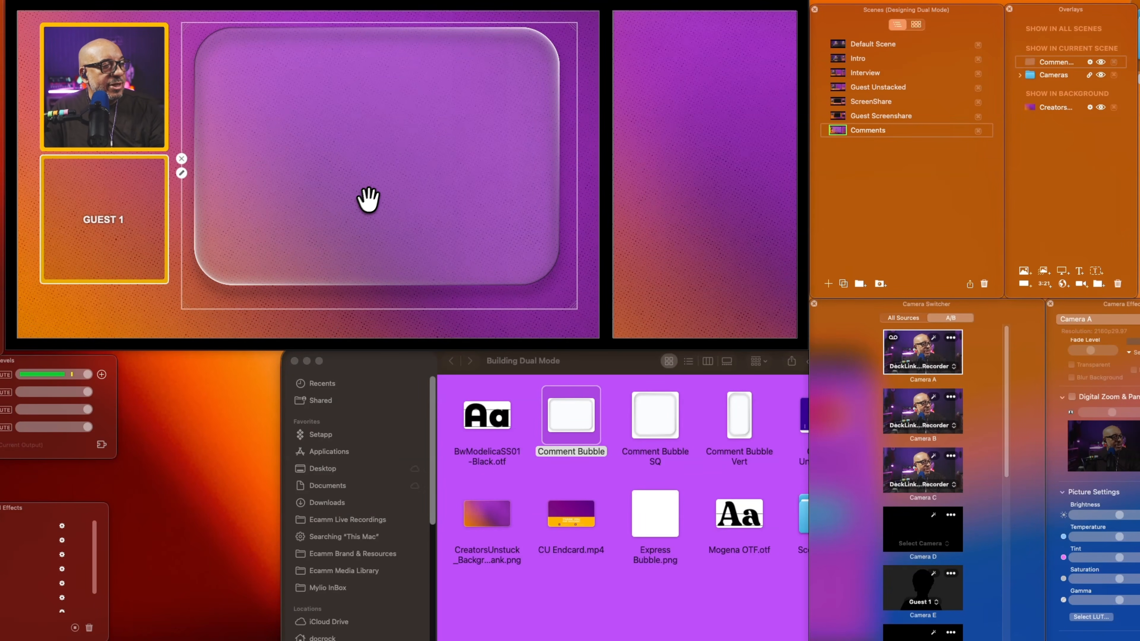
Step: Compare the Overlay and Lighten blend modes on the comment bubble and keep Overlay
left_click(182, 173)
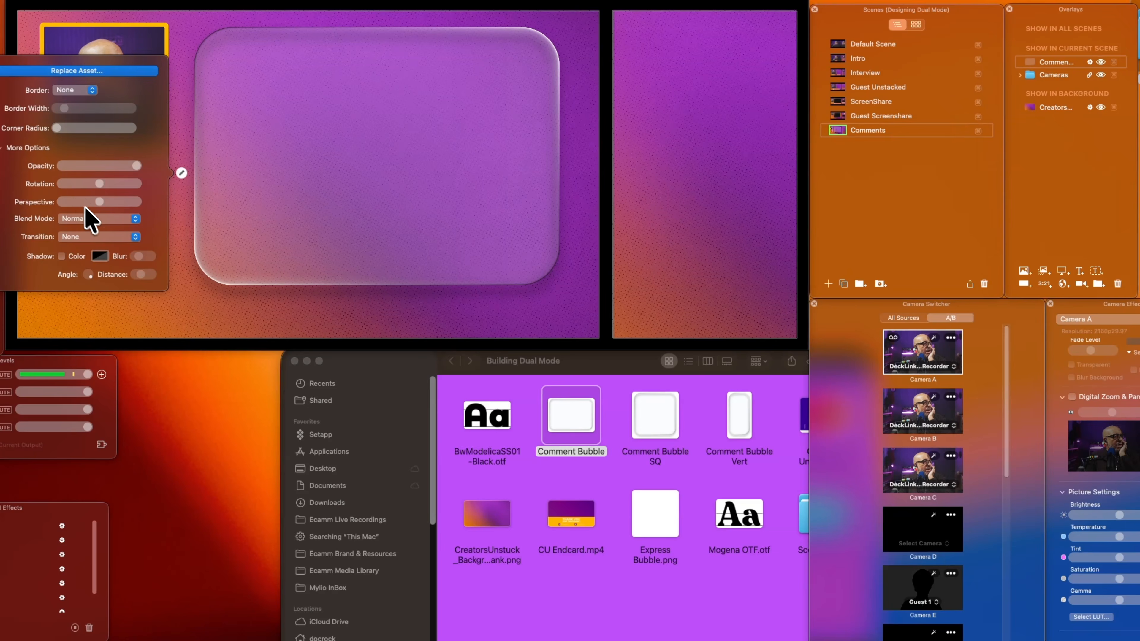
left_click(95, 219)
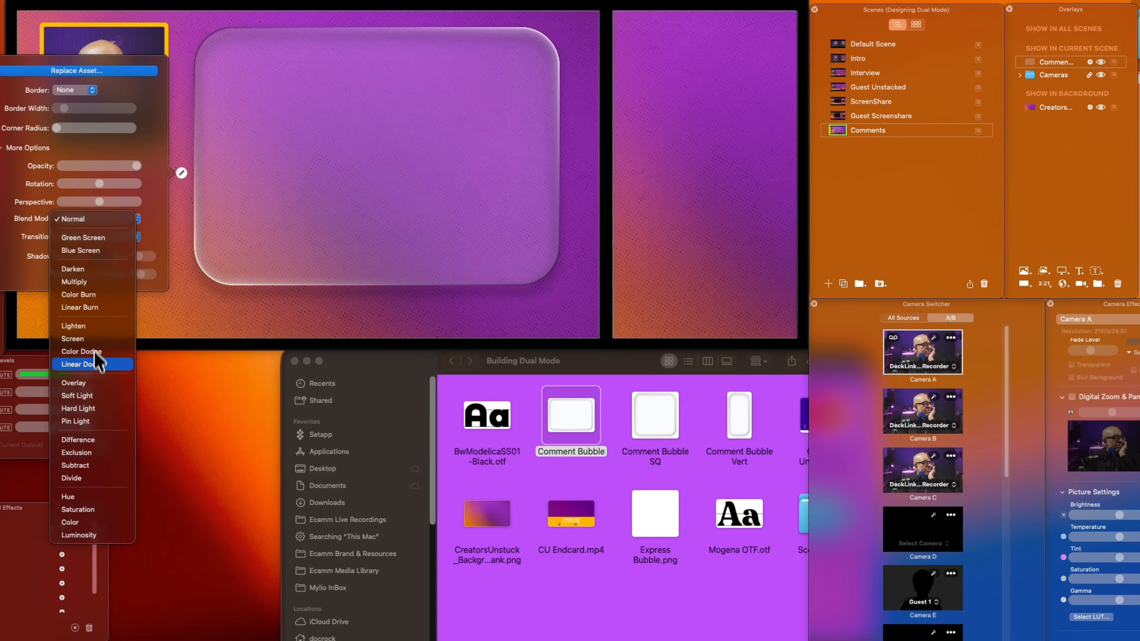
left_click(101, 383)
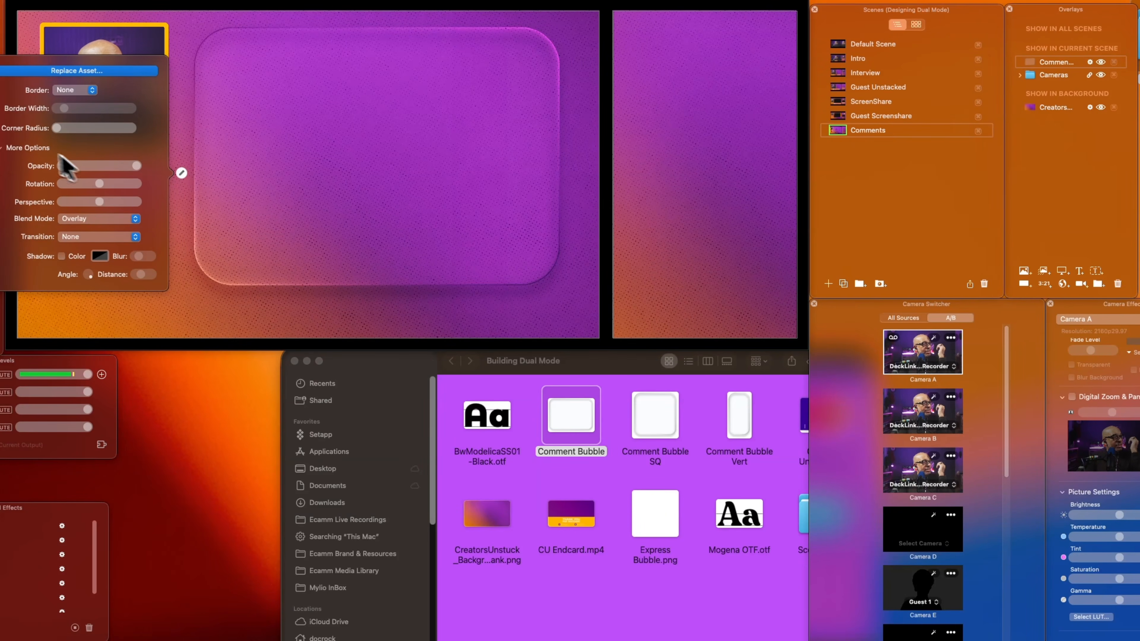
left_click(115, 219)
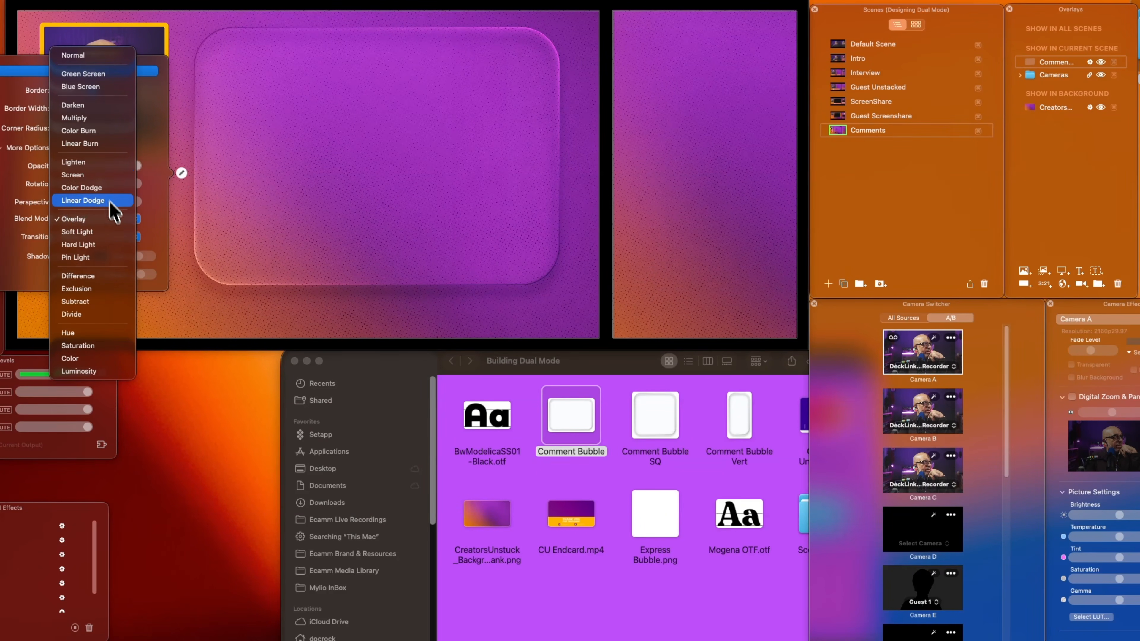
left_click(101, 163)
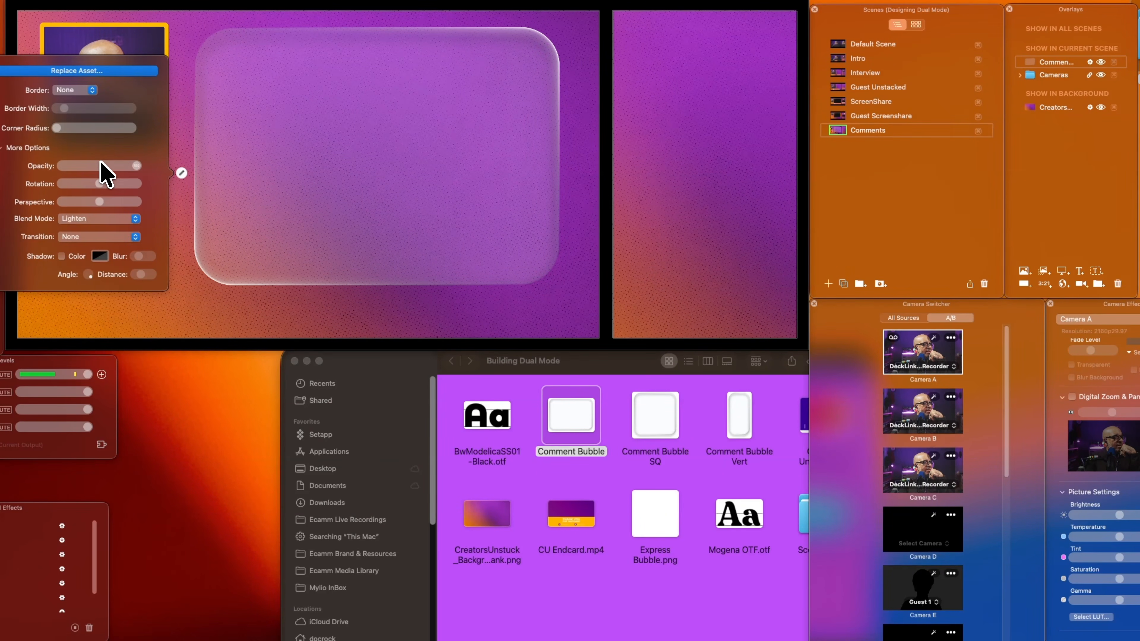
left_click(95, 219)
left_click(99, 279)
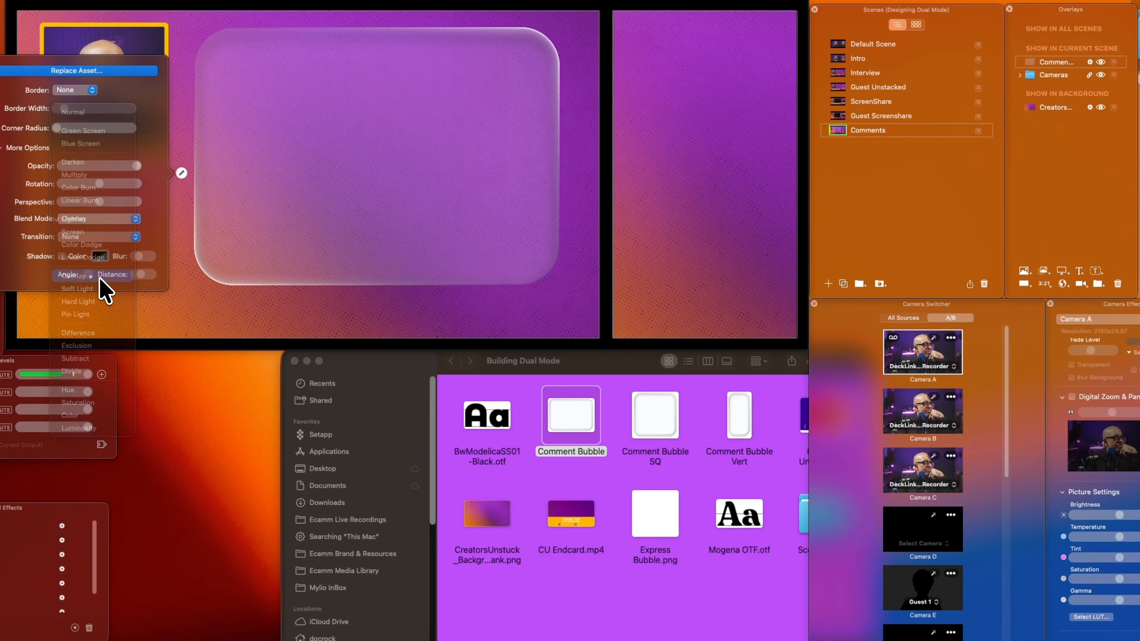
left_click(298, 332)
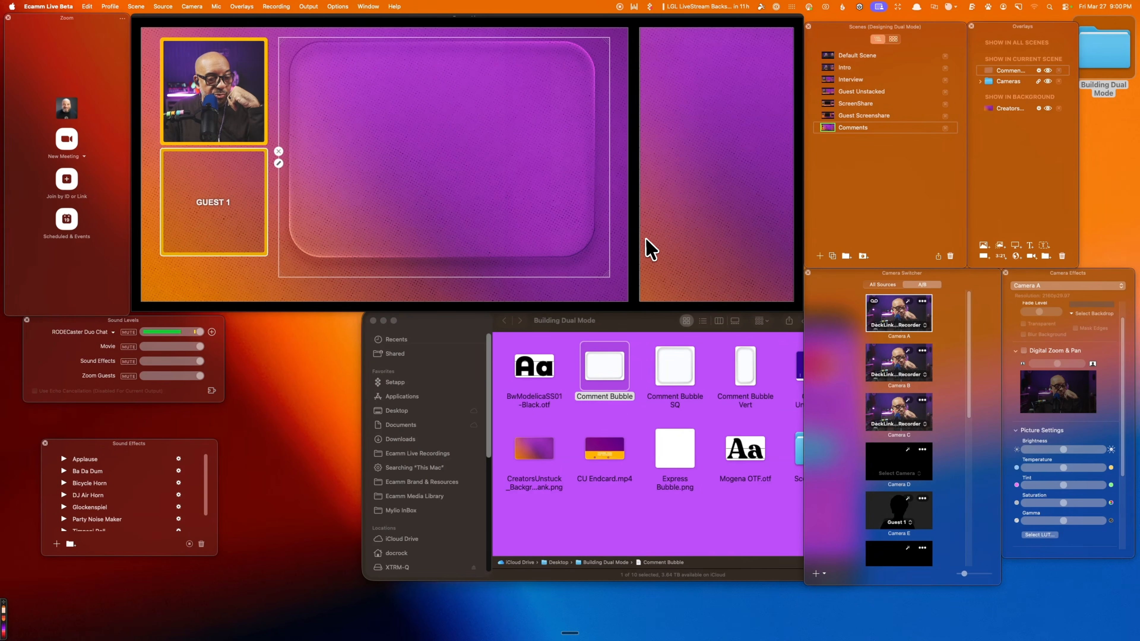
Step: Add a placeholder comment overlay to the horizontal canvas and move and resize it to cover most of the comment bubble
left_click(164, 7)
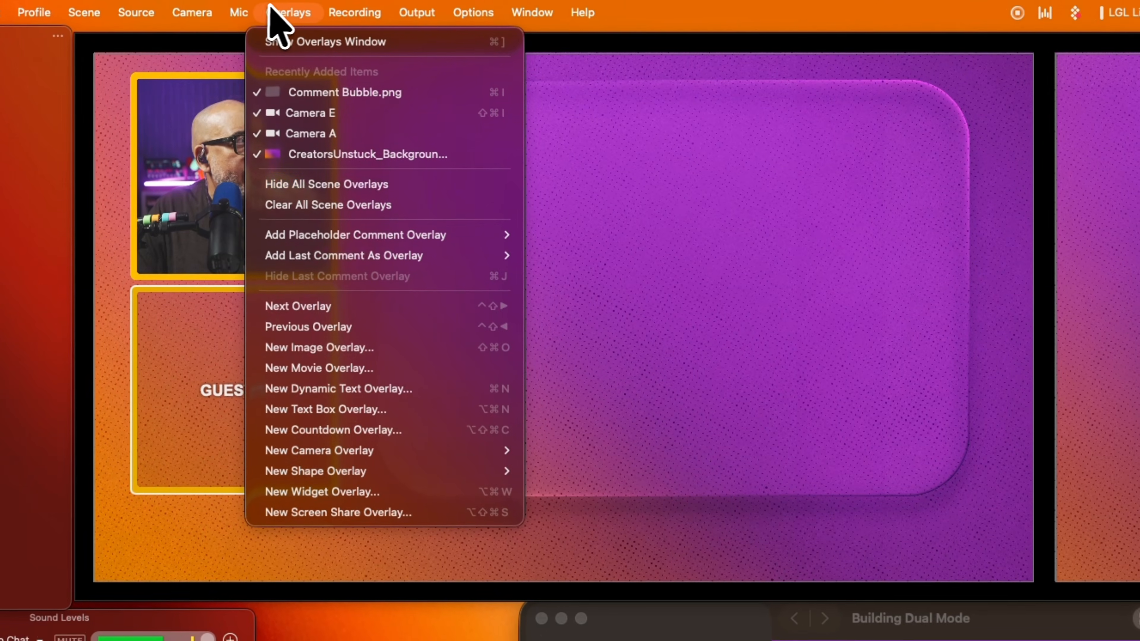
mouse_move(357, 236)
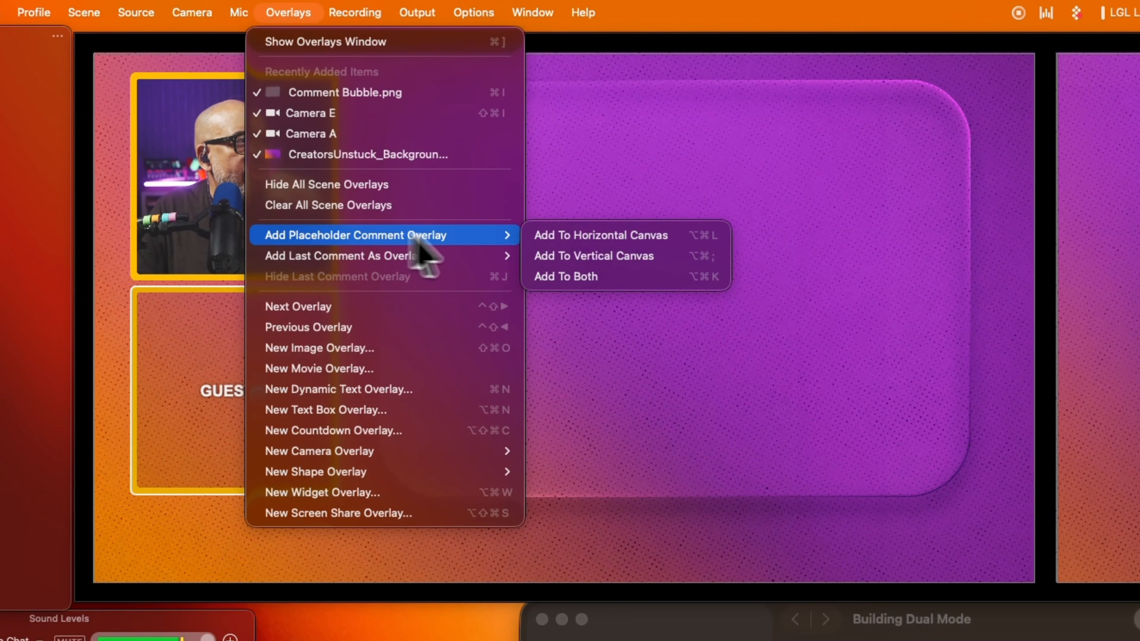
left_click(583, 236)
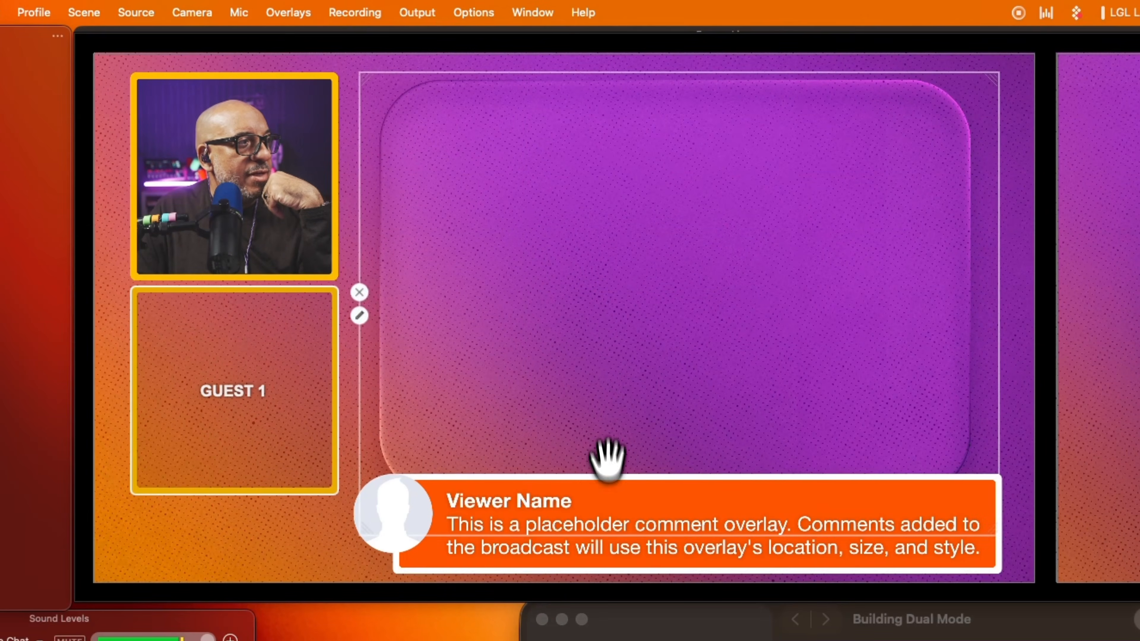
mouse_move(612, 498)
left_mouse_down()
mouse_move(648, 216)
mouse_move(631, 140)
left_mouse_up()
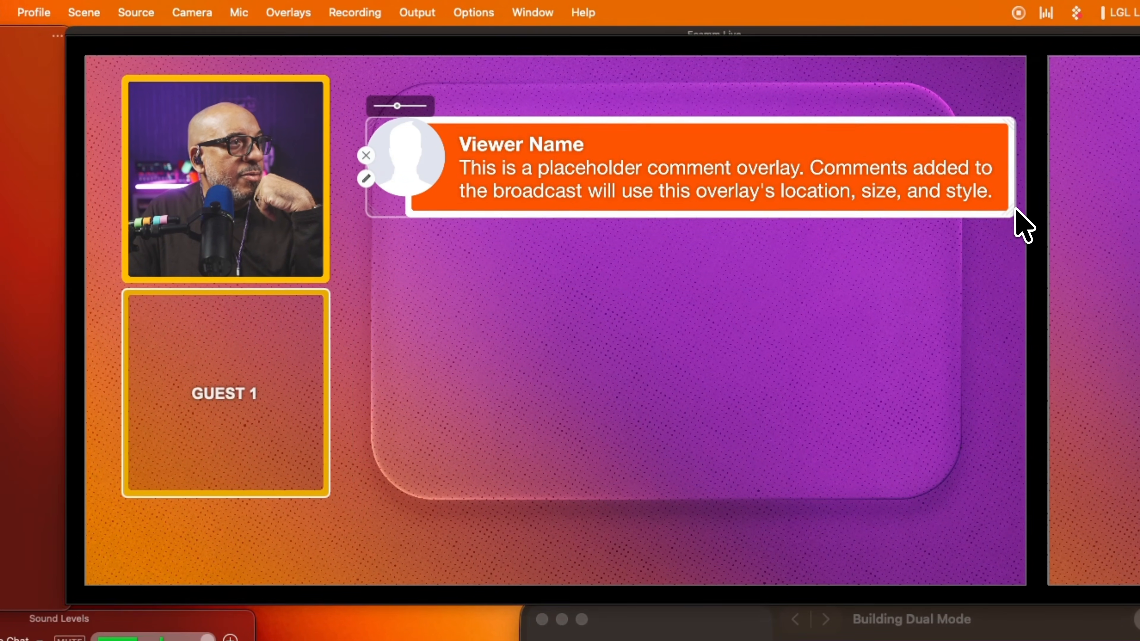
mouse_move(1027, 206)
left_mouse_down()
mouse_move(932, 239)
mouse_move(909, 431)
mouse_move(946, 464)
mouse_move(929, 464)
left_mouse_up()
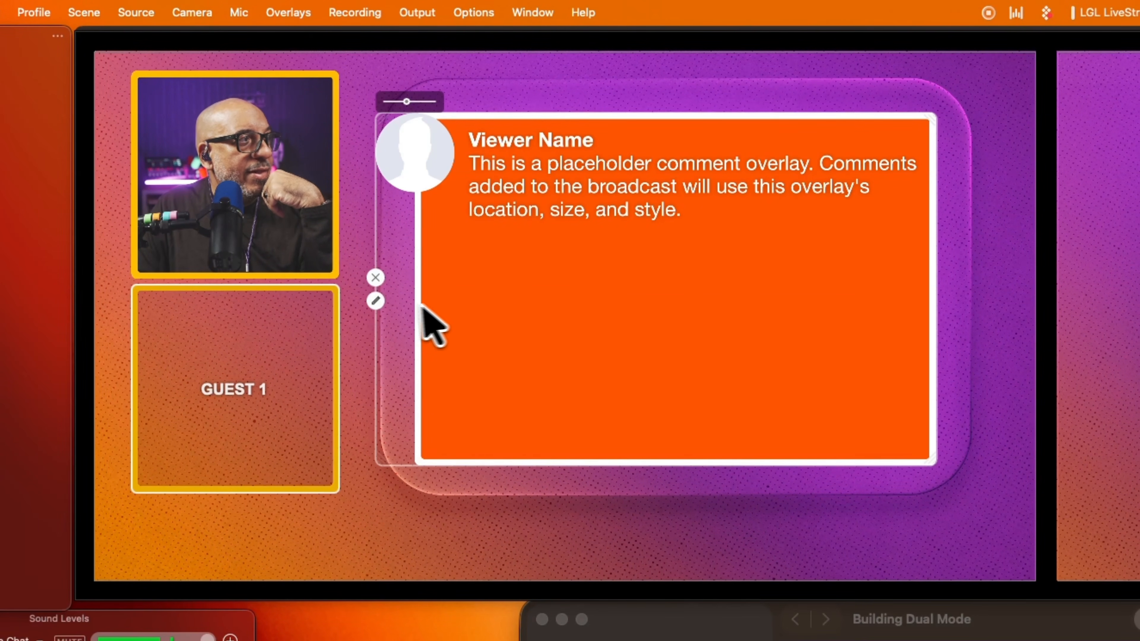
Step: Set both the background and the border of the horizontal placeholder comment to None
left_click(376, 300)
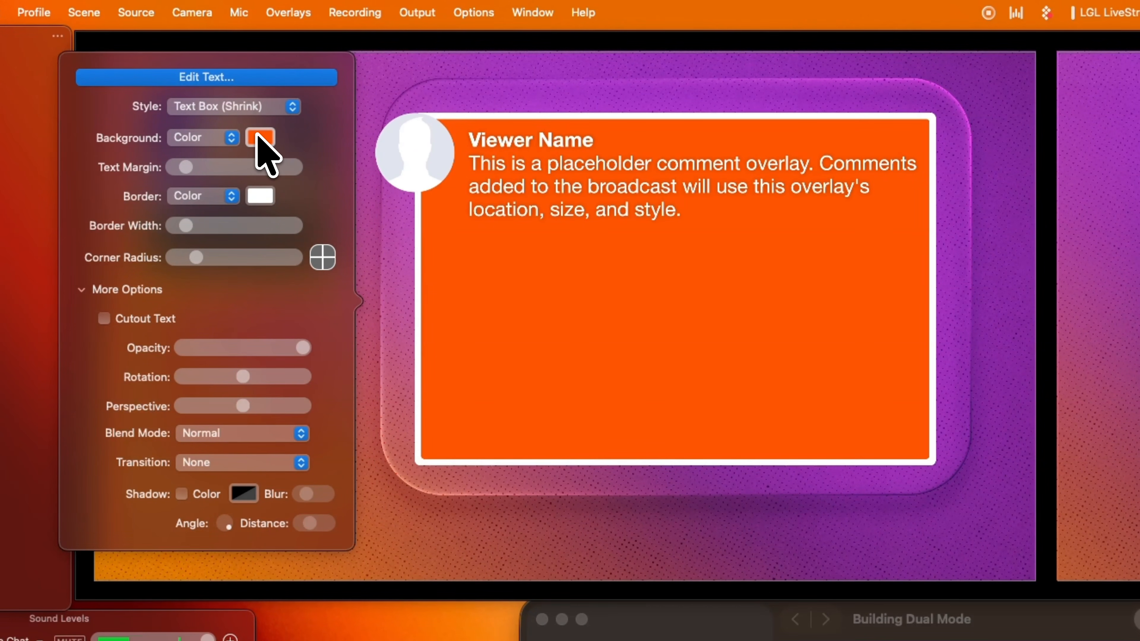
left_click(204, 138)
left_click(188, 118)
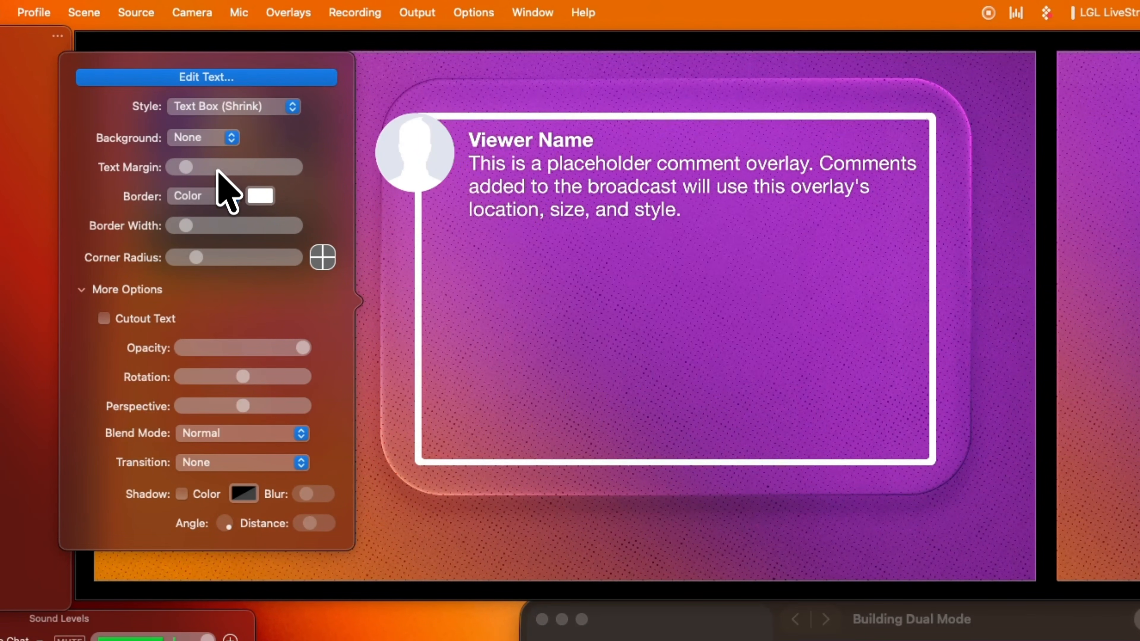
left_click(208, 199)
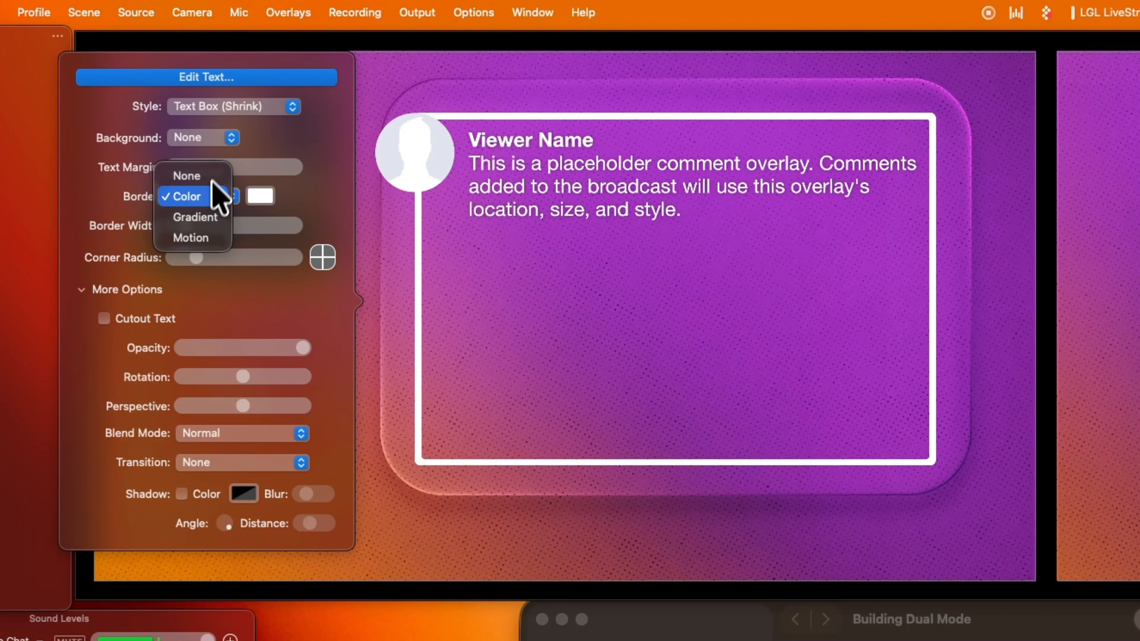
left_click(217, 180)
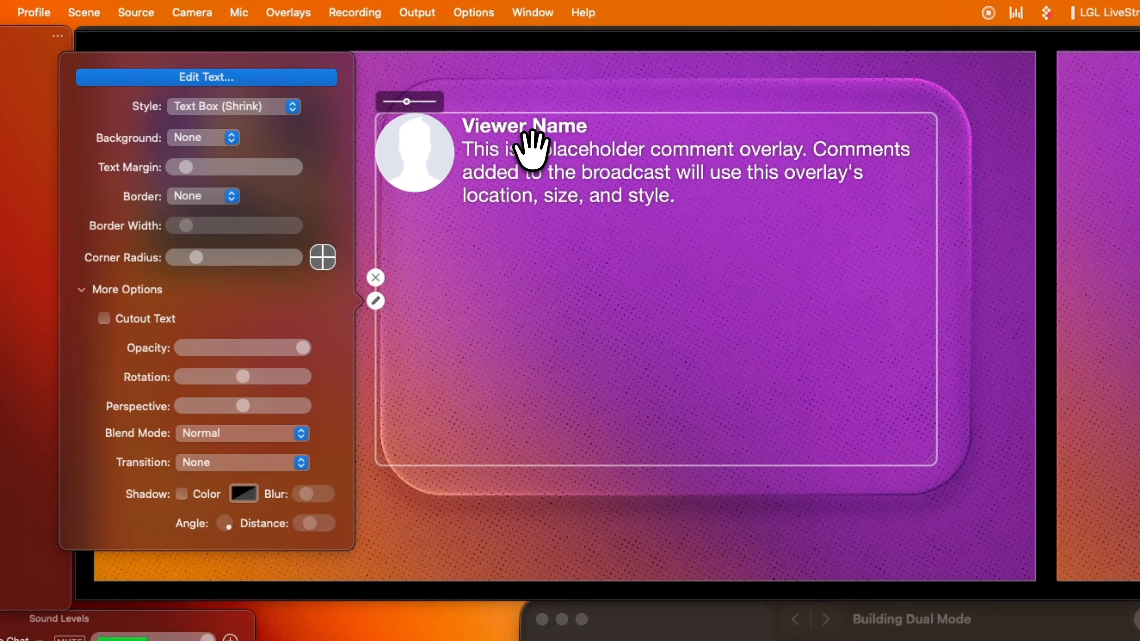
Step: Shrink the placeholder comment's avatar slightly and nudge the overlay to sit inside the horizontal comment bubble
mouse_move(529, 145)
left_mouse_down()
mouse_move(547, 152)
mouse_move(542, 140)
left_mouse_up()
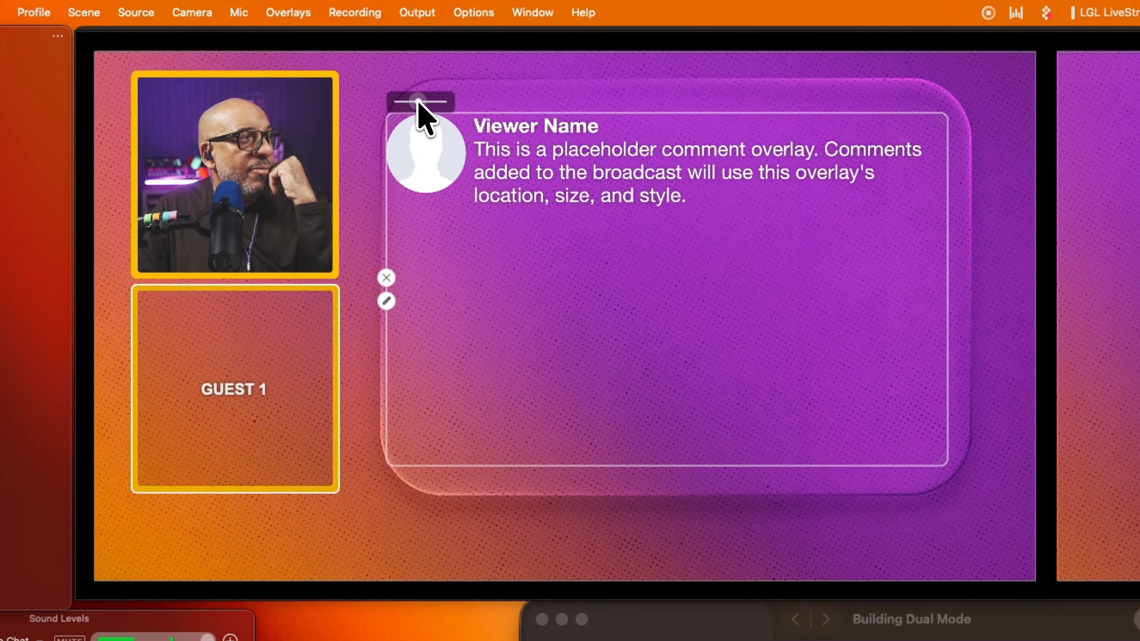
left_click_drag(415, 102, 410, 100)
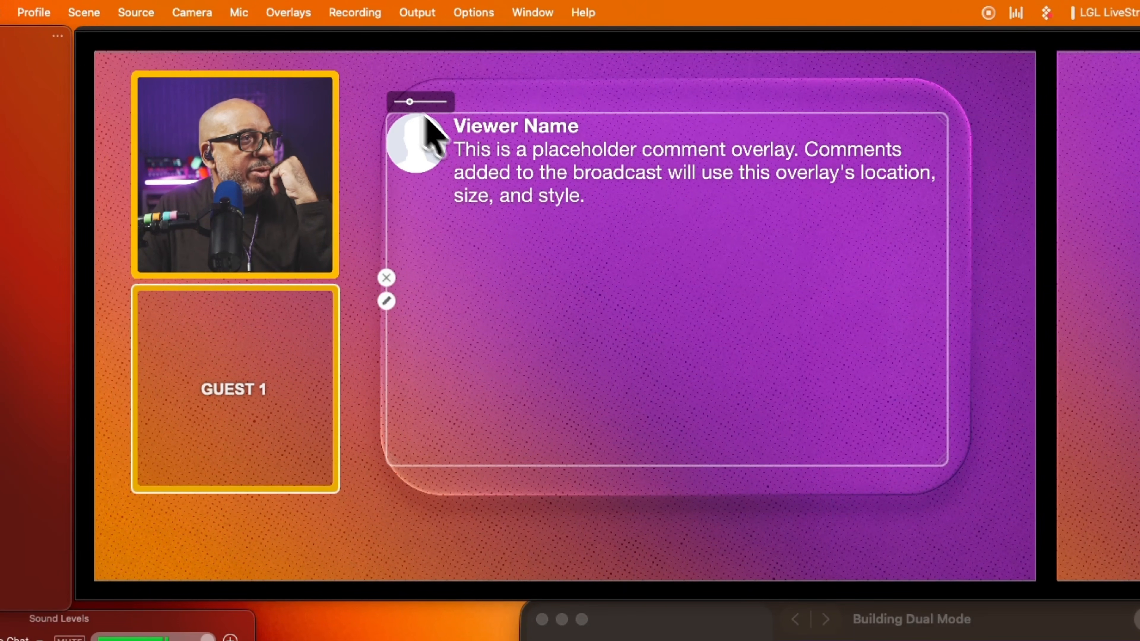
left_click_drag(536, 169, 540, 168)
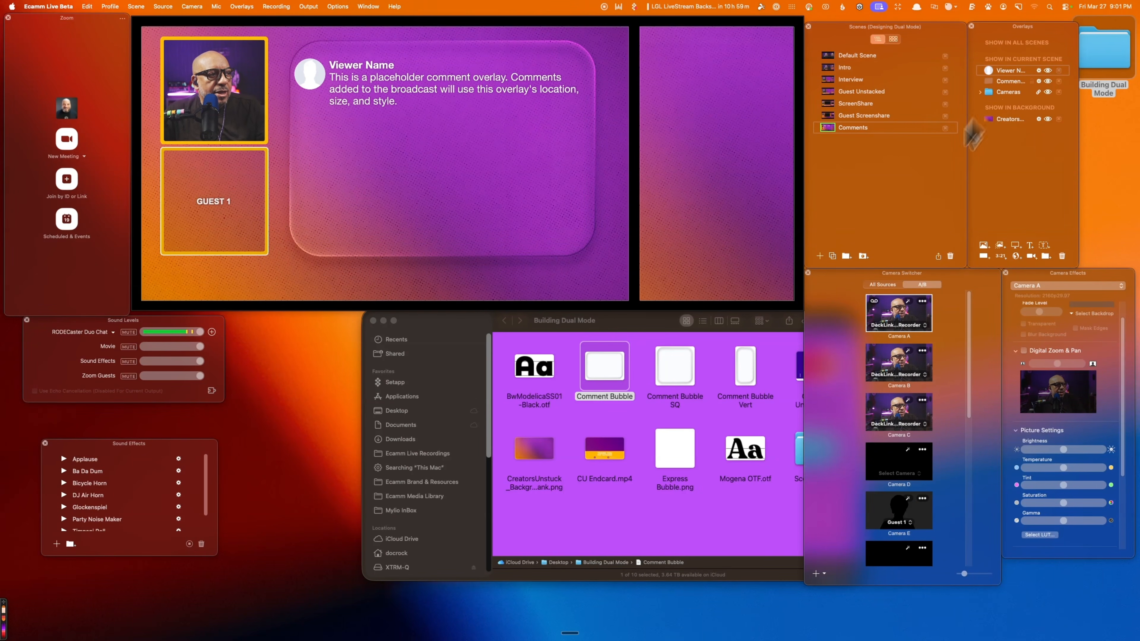
Step: Add the Comment Bubble SQ image to the vertical canvas, resized to fill it and centered
left_click(698, 401)
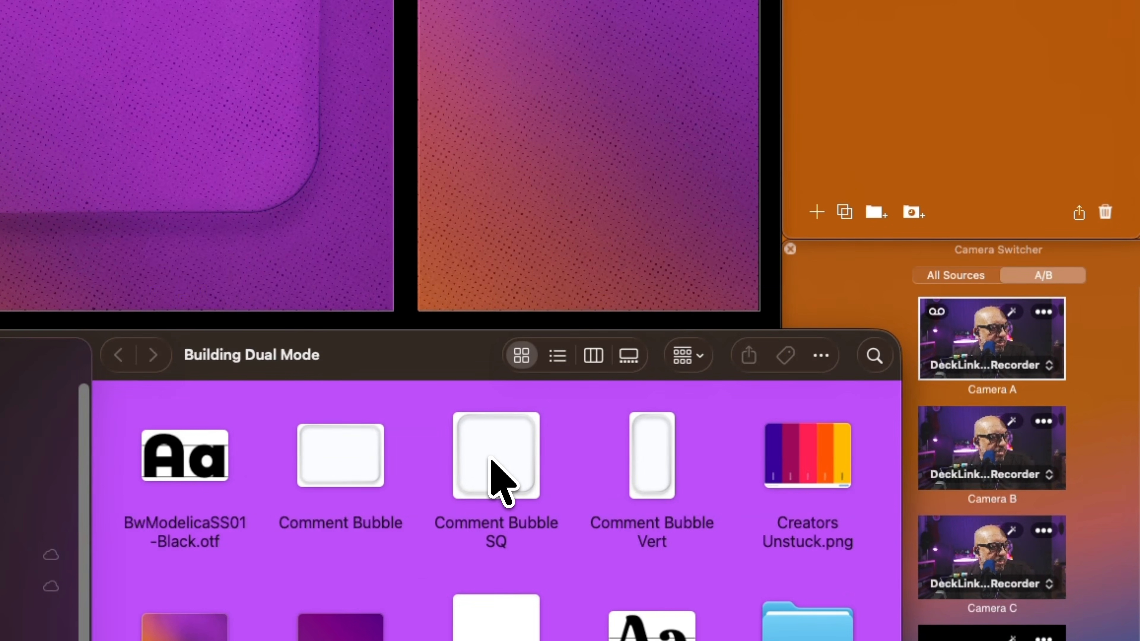
left_click_drag(490, 460, 579, 1)
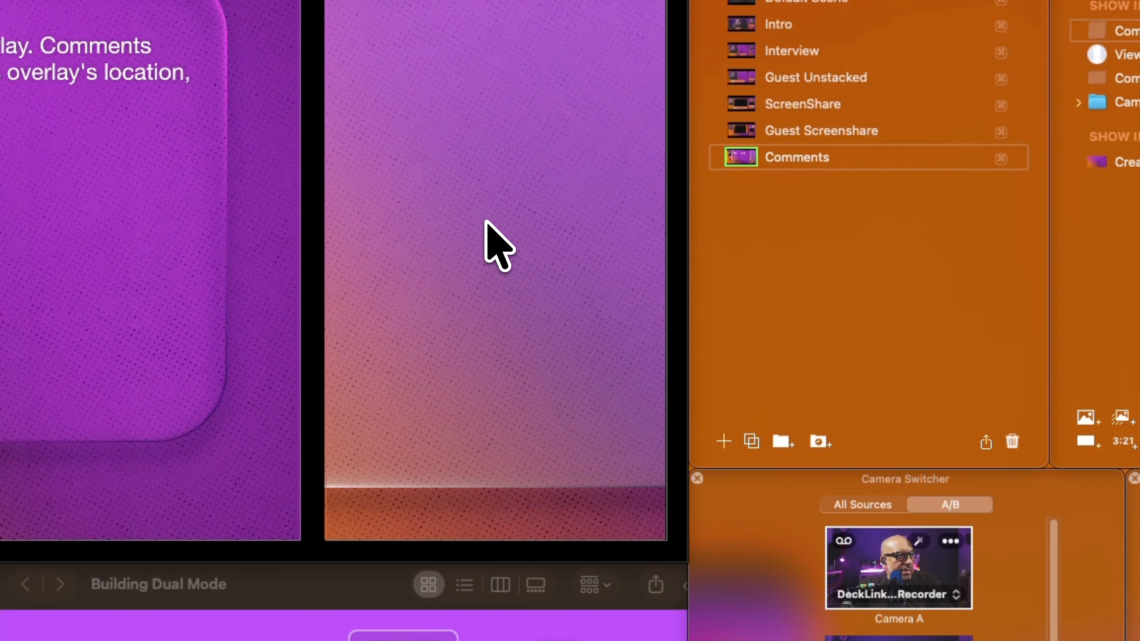
right_click(486, 222)
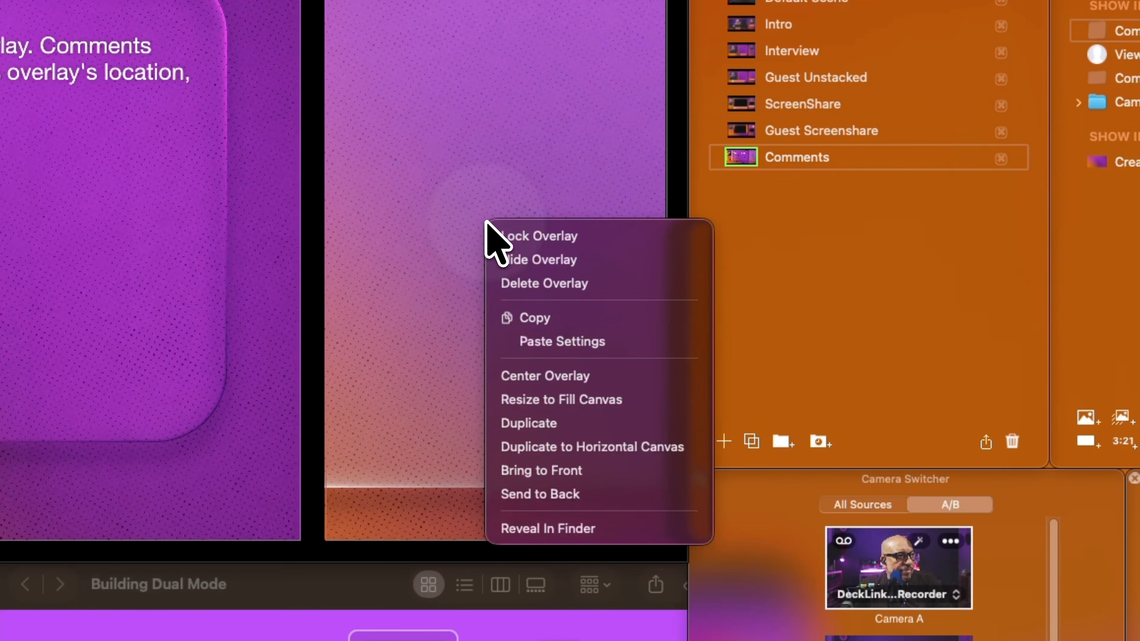
left_click(575, 400)
right_click(492, 317)
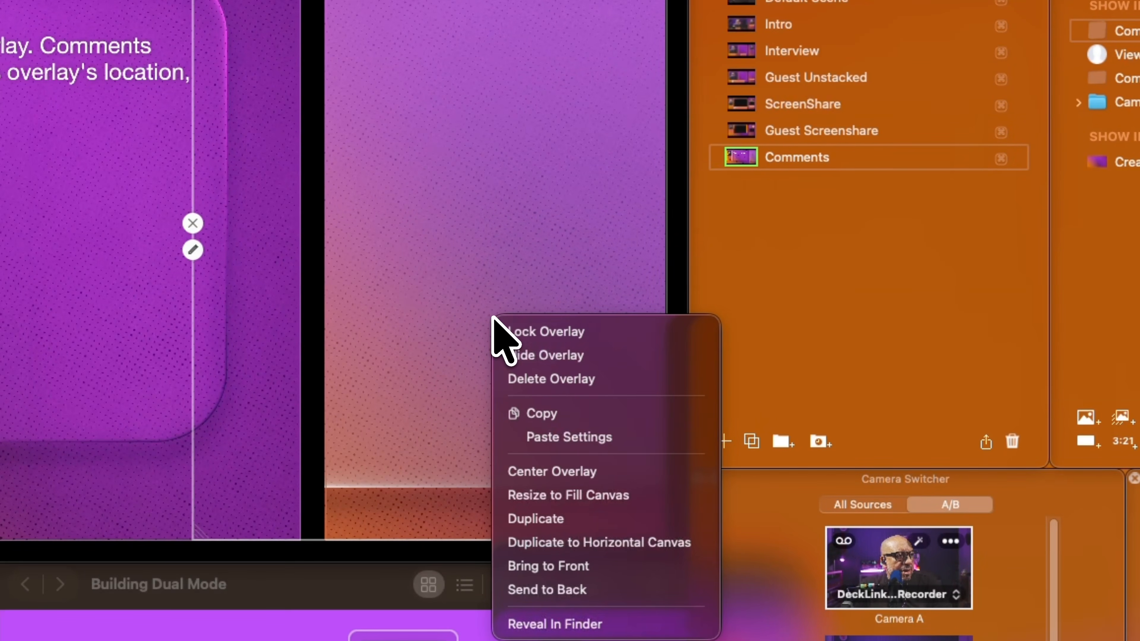
left_click(587, 472)
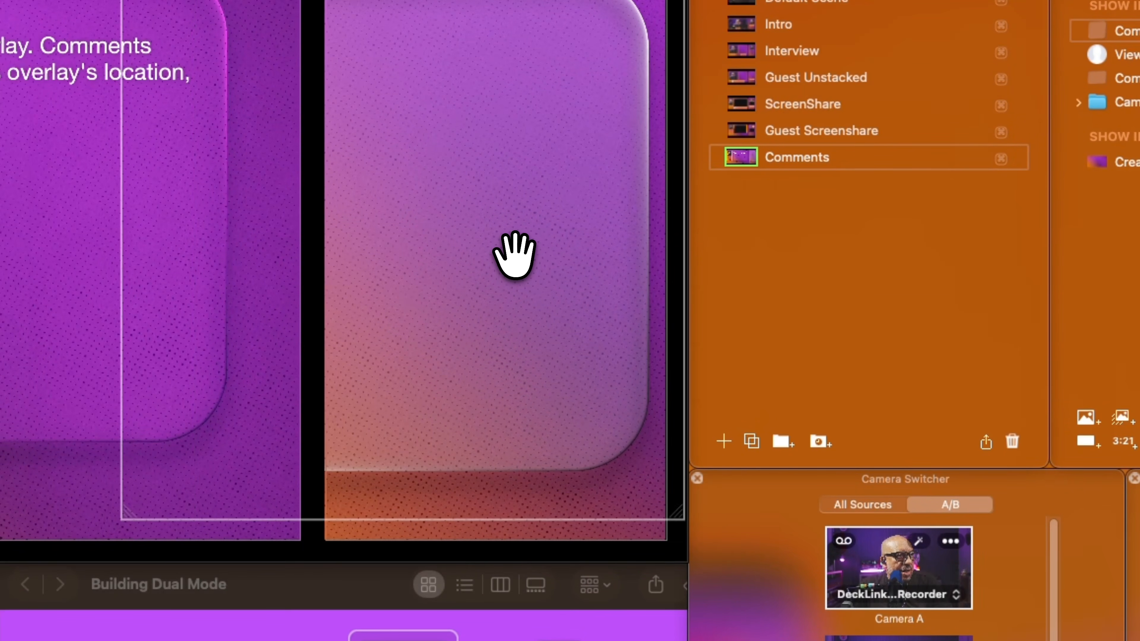
Step: Shrink the square comment bubble to the width of the vertical canvas and place it around mid-height, centered horizontally
scroll(515, 256, "down", 5)
left_click_drag(504, 287, 540, 410)
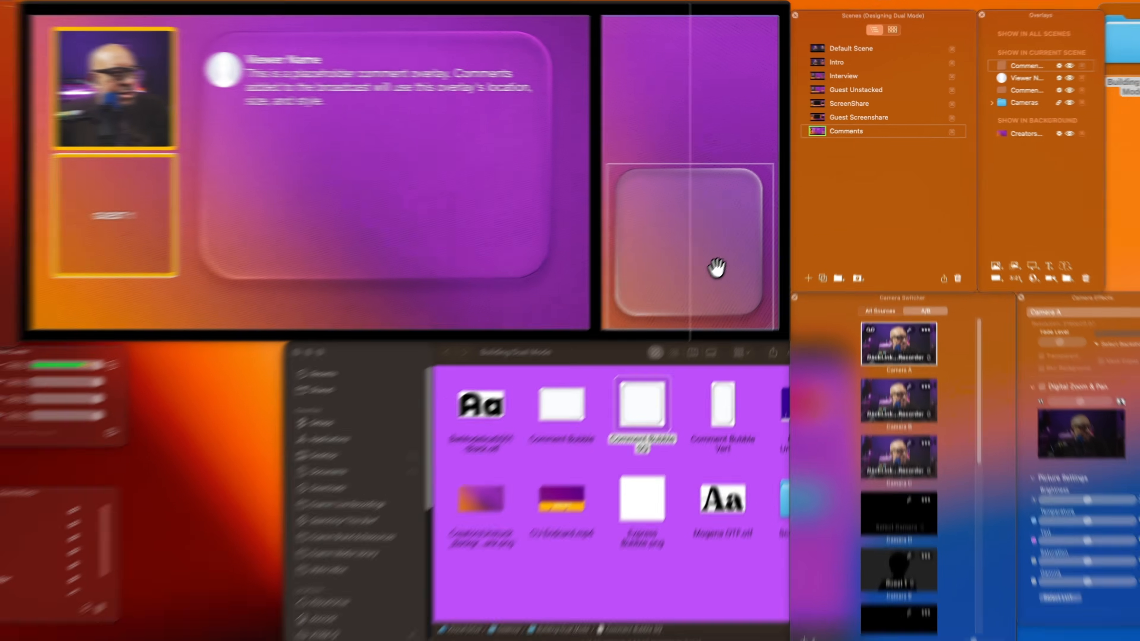
left_click_drag(716, 269, 740, 176)
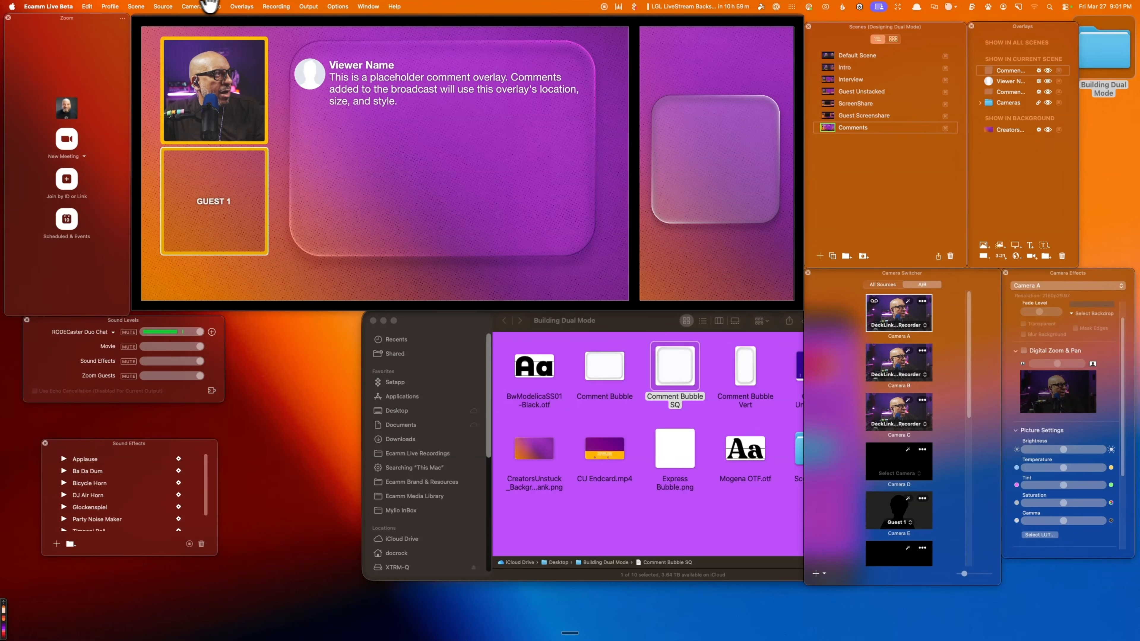
Step: Add a placeholder comment overlay to the vertical canvas, narrow it and place it in the upper part of the square bubble
left_click(234, 6)
mouse_move(291, 144)
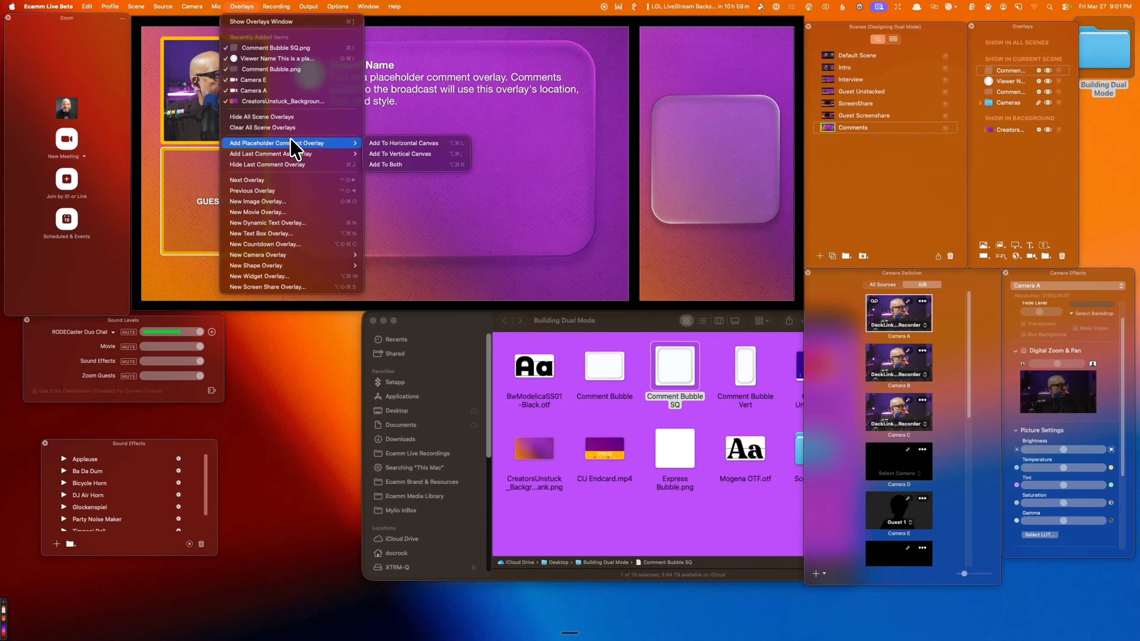
left_click(393, 154)
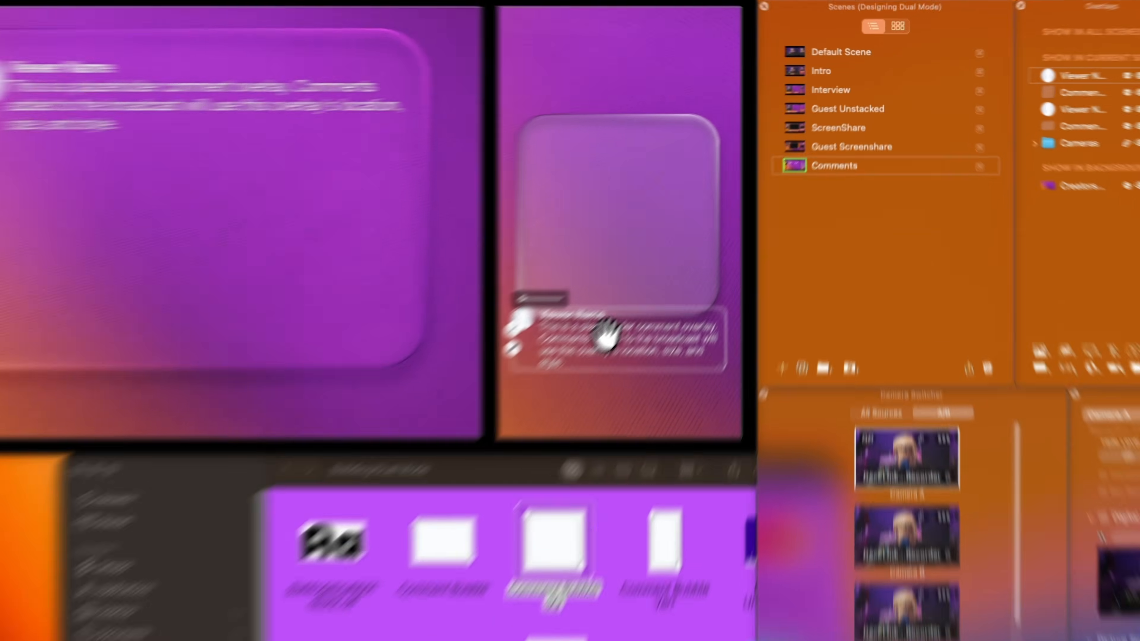
left_click_drag(706, 237, 712, 168)
left_click_drag(551, 265, 547, 234)
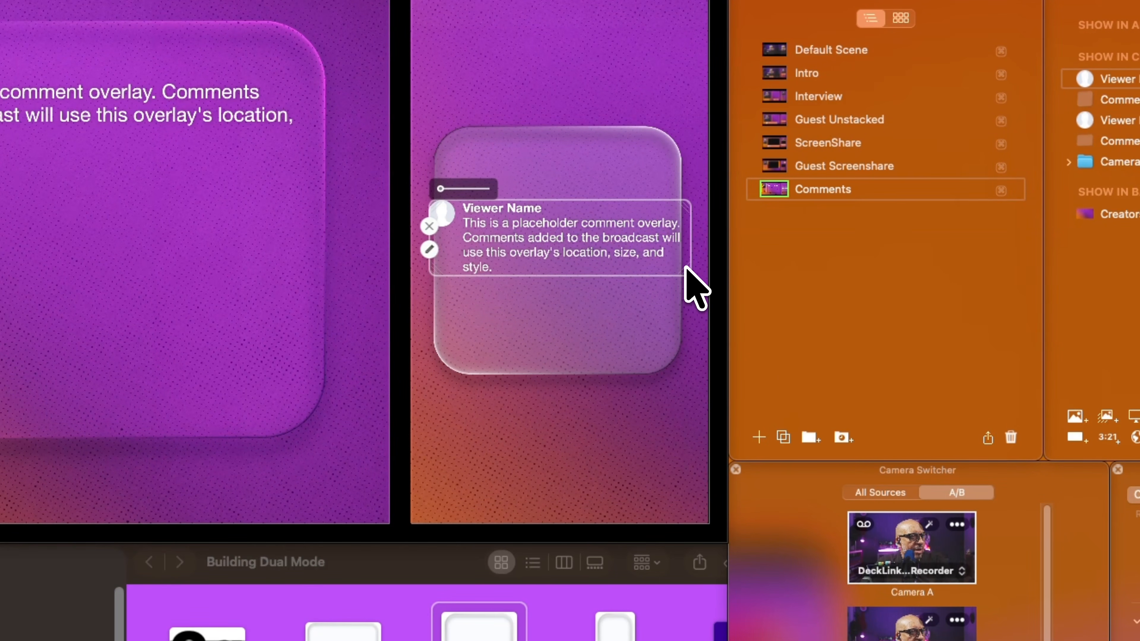
left_click_drag(685, 238, 671, 240)
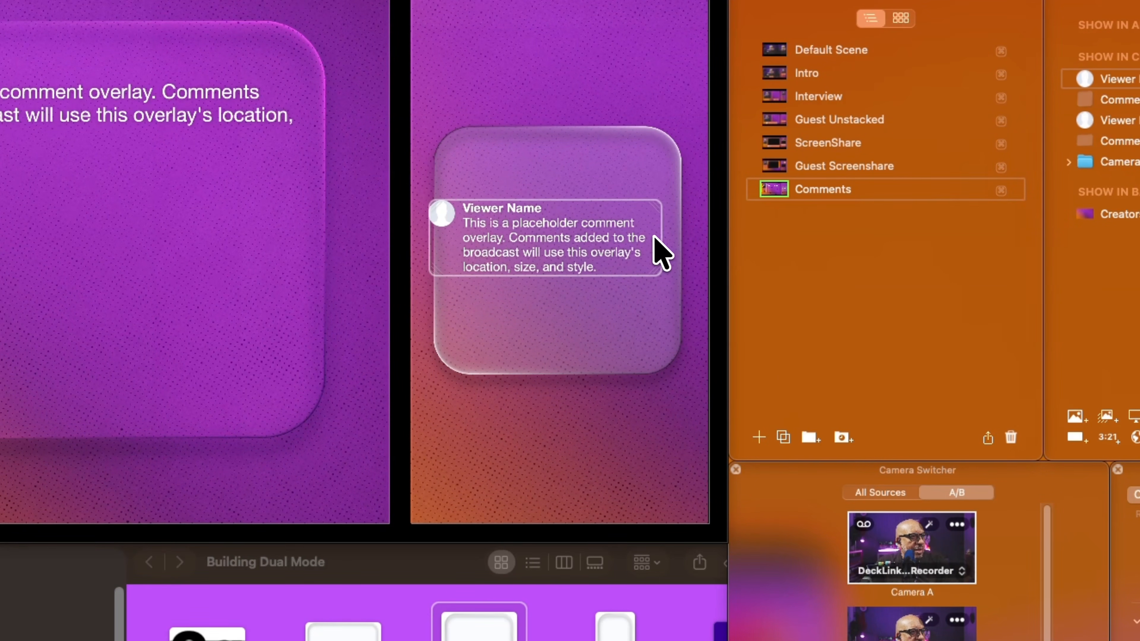
left_click_drag(569, 225, 575, 180)
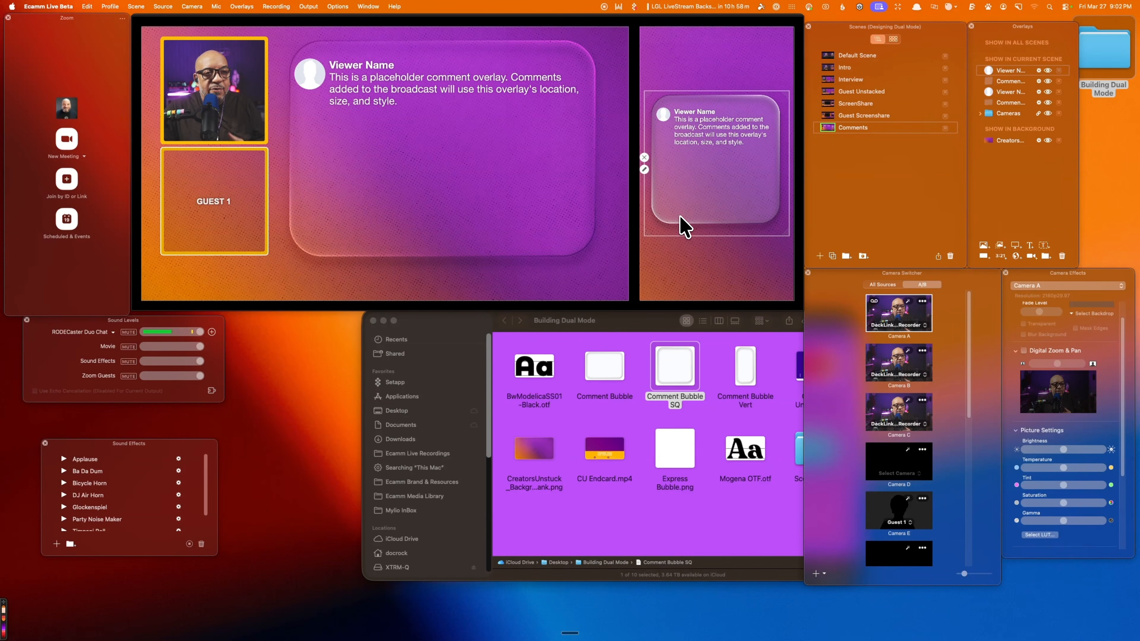
Step: Create a new scene after Comments, drop the CU Endcard.mp4 video onto the horizontal canvas and choose to play it fullscreen
left_click(819, 257)
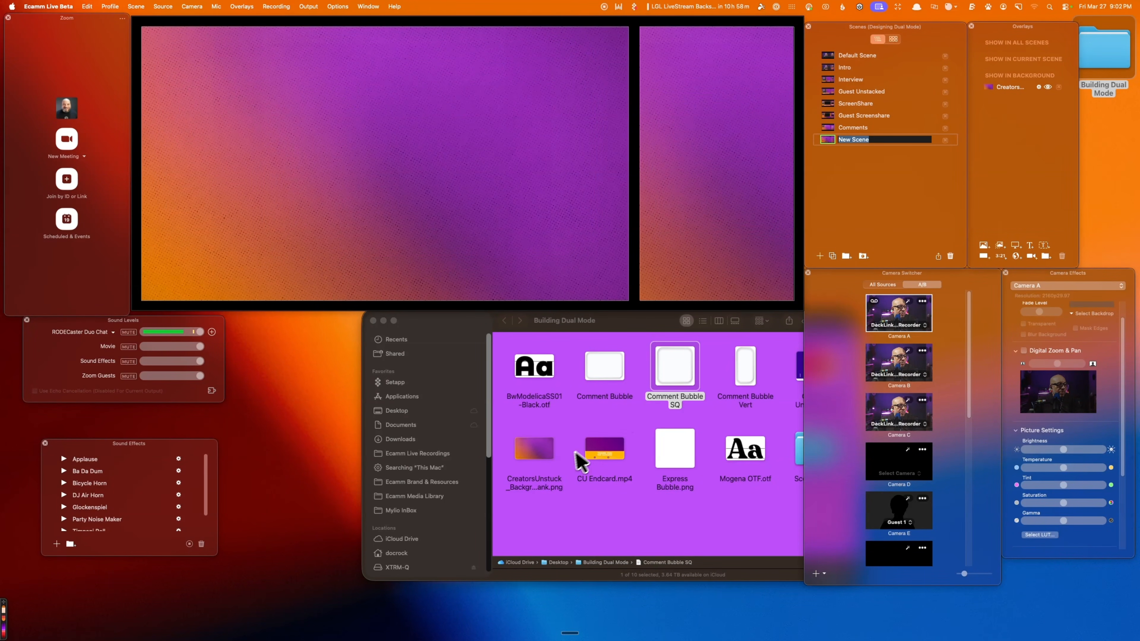
left_click_drag(613, 445, 476, 165)
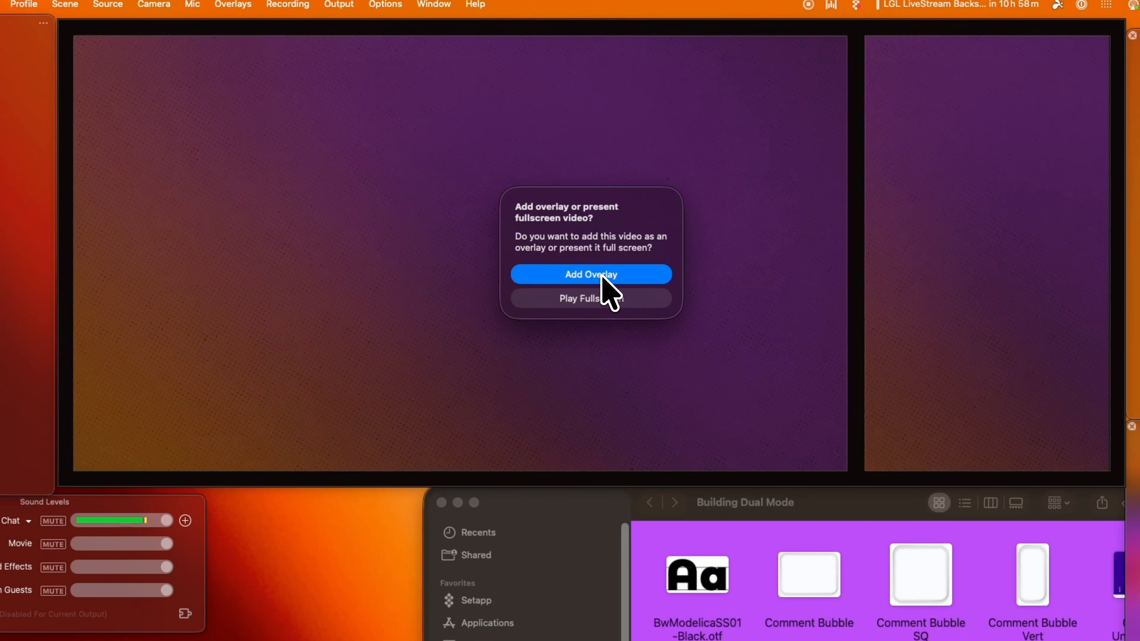
left_click(599, 300)
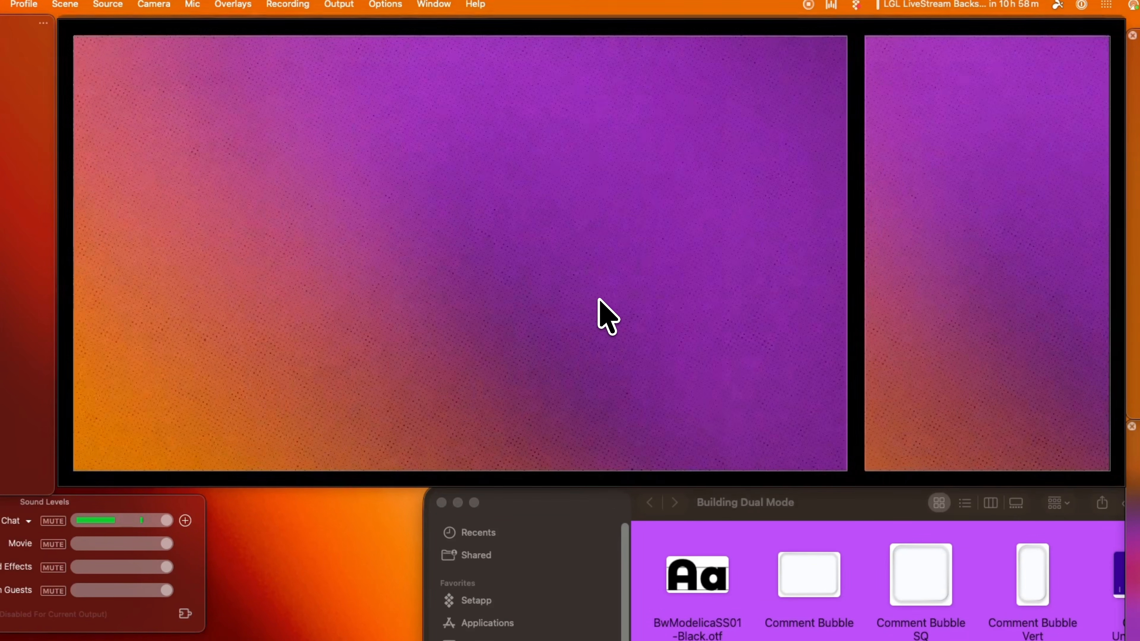